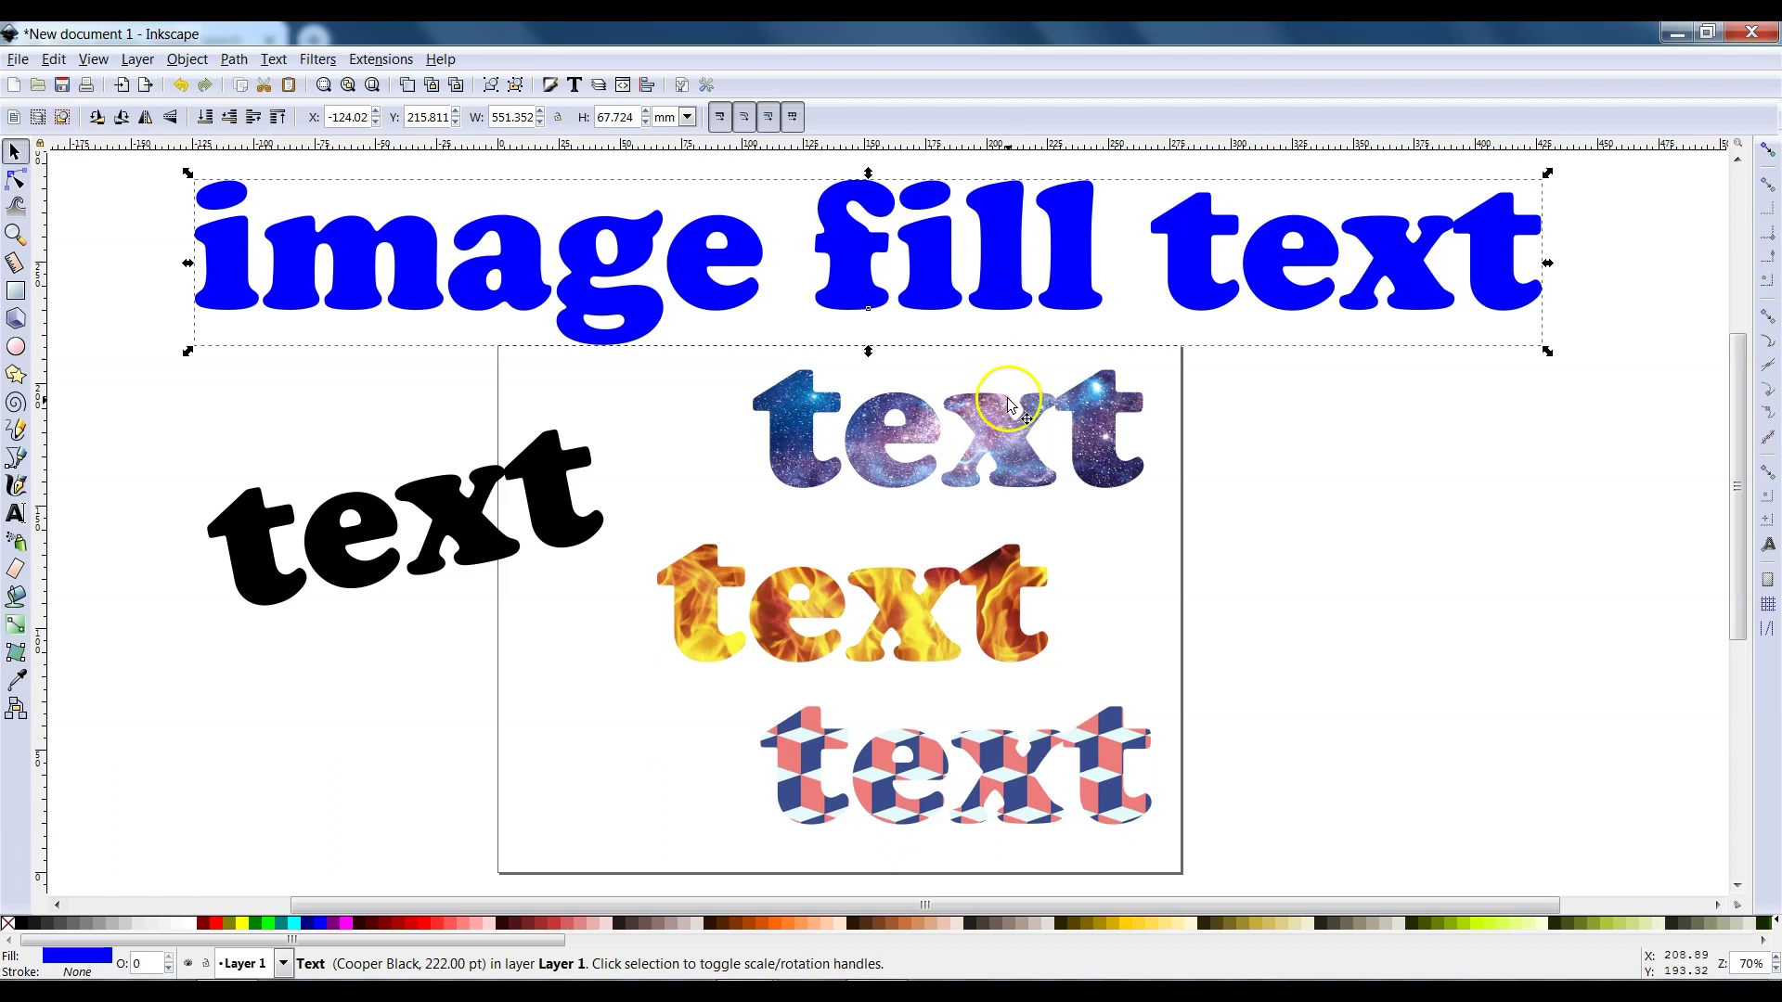
Step: Move the black text and the three image-filled text samples slightly, and clear the selection
{"action": "left_click_drag", "start_coordinate": [554, 509], "coordinate": [525, 470]}
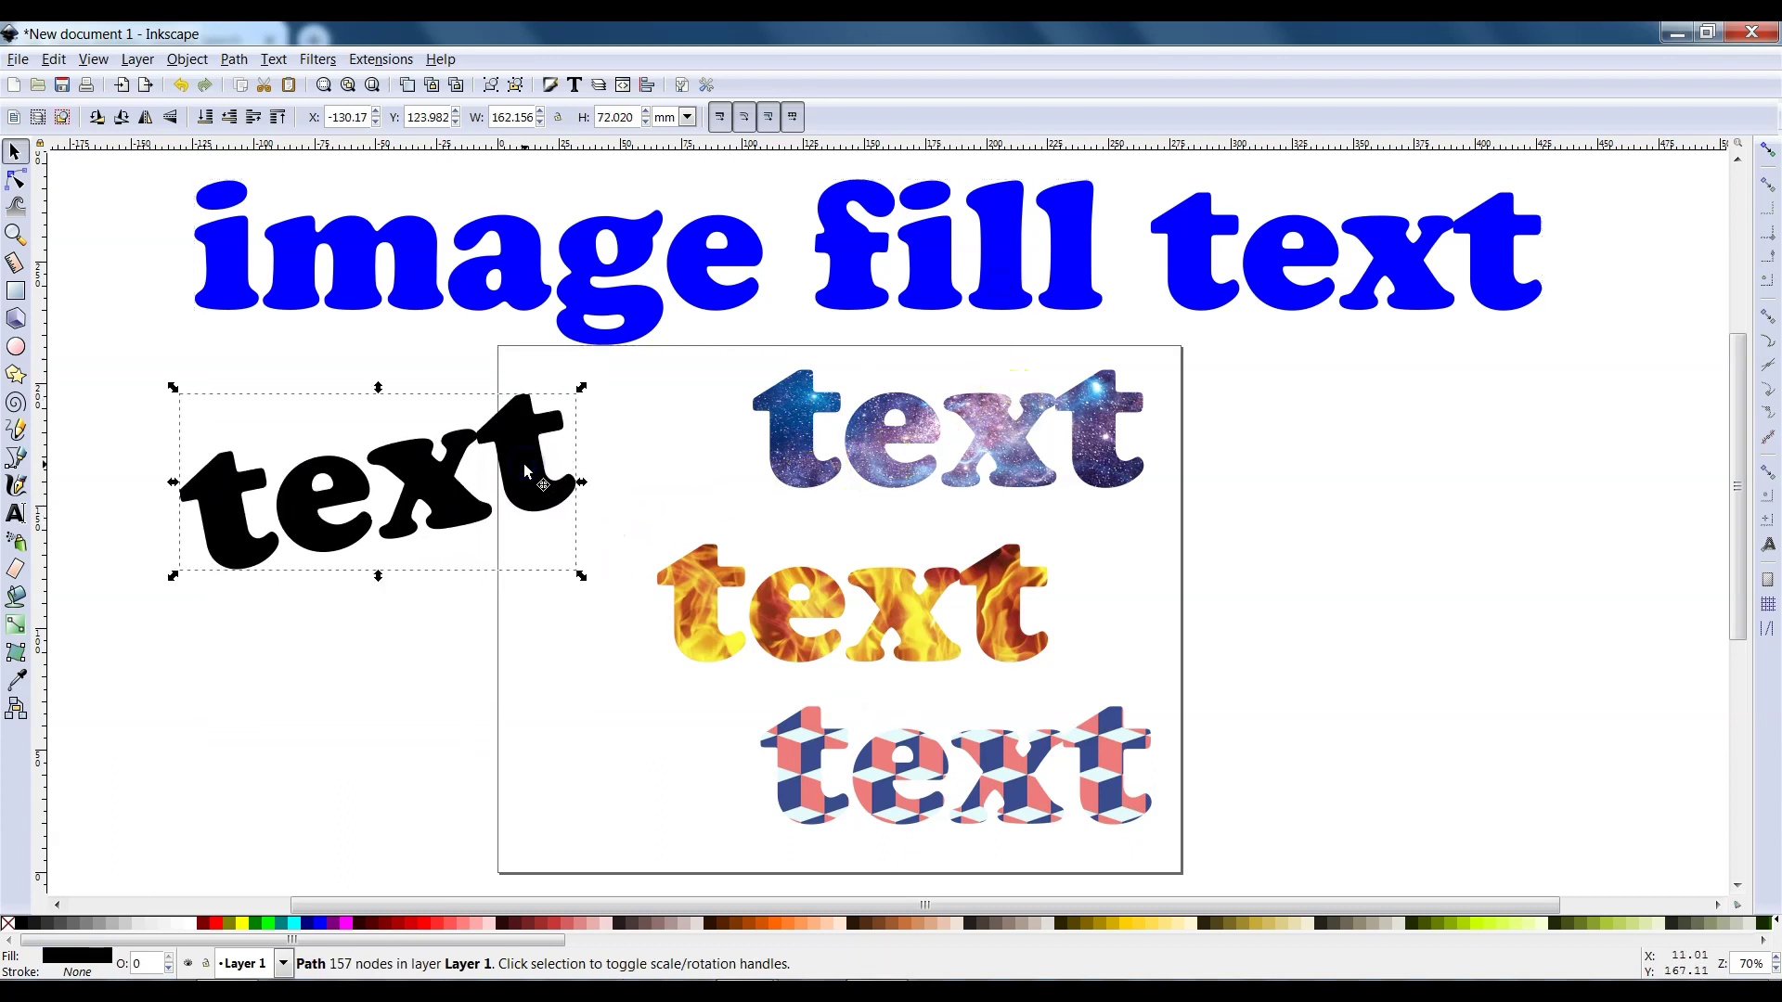
{"action": "mouse_move", "coordinate": [823, 466]}
{"action": "left_mouse_down"}
{"action": "mouse_move", "coordinate": [835, 481]}
{"action": "mouse_move", "coordinate": [806, 480]}
{"action": "mouse_move", "coordinate": [821, 474]}
{"action": "left_mouse_up"}
{"action": "left_click_drag", "start_coordinate": [818, 576], "coordinate": [825, 569]}
{"action": "mouse_move", "coordinate": [867, 752]}
{"action": "left_mouse_down"}
{"action": "mouse_move", "coordinate": [872, 738]}
{"action": "mouse_move", "coordinate": [855, 744]}
{"action": "left_mouse_up"}
{"action": "left_click", "coordinate": [1071, 675]}
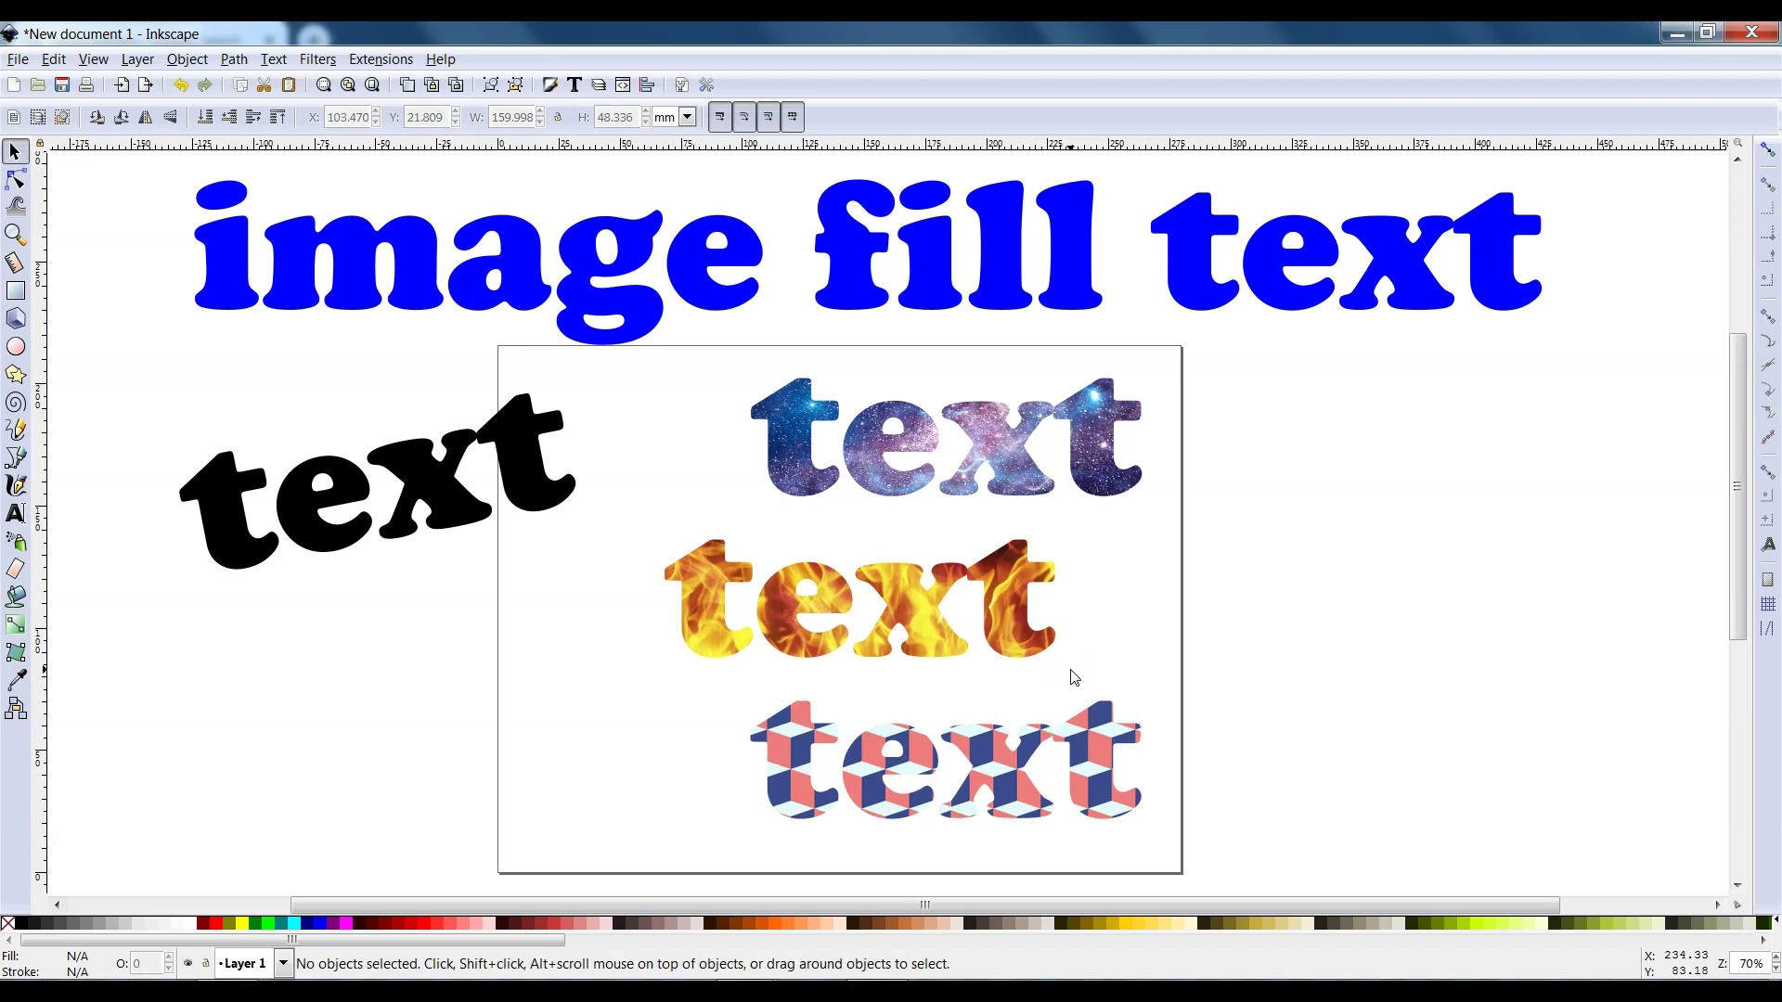
Step: Create a new document and set its page size to US Letter in landscape orientation
{"action": "left_click", "coordinate": [21, 58]}
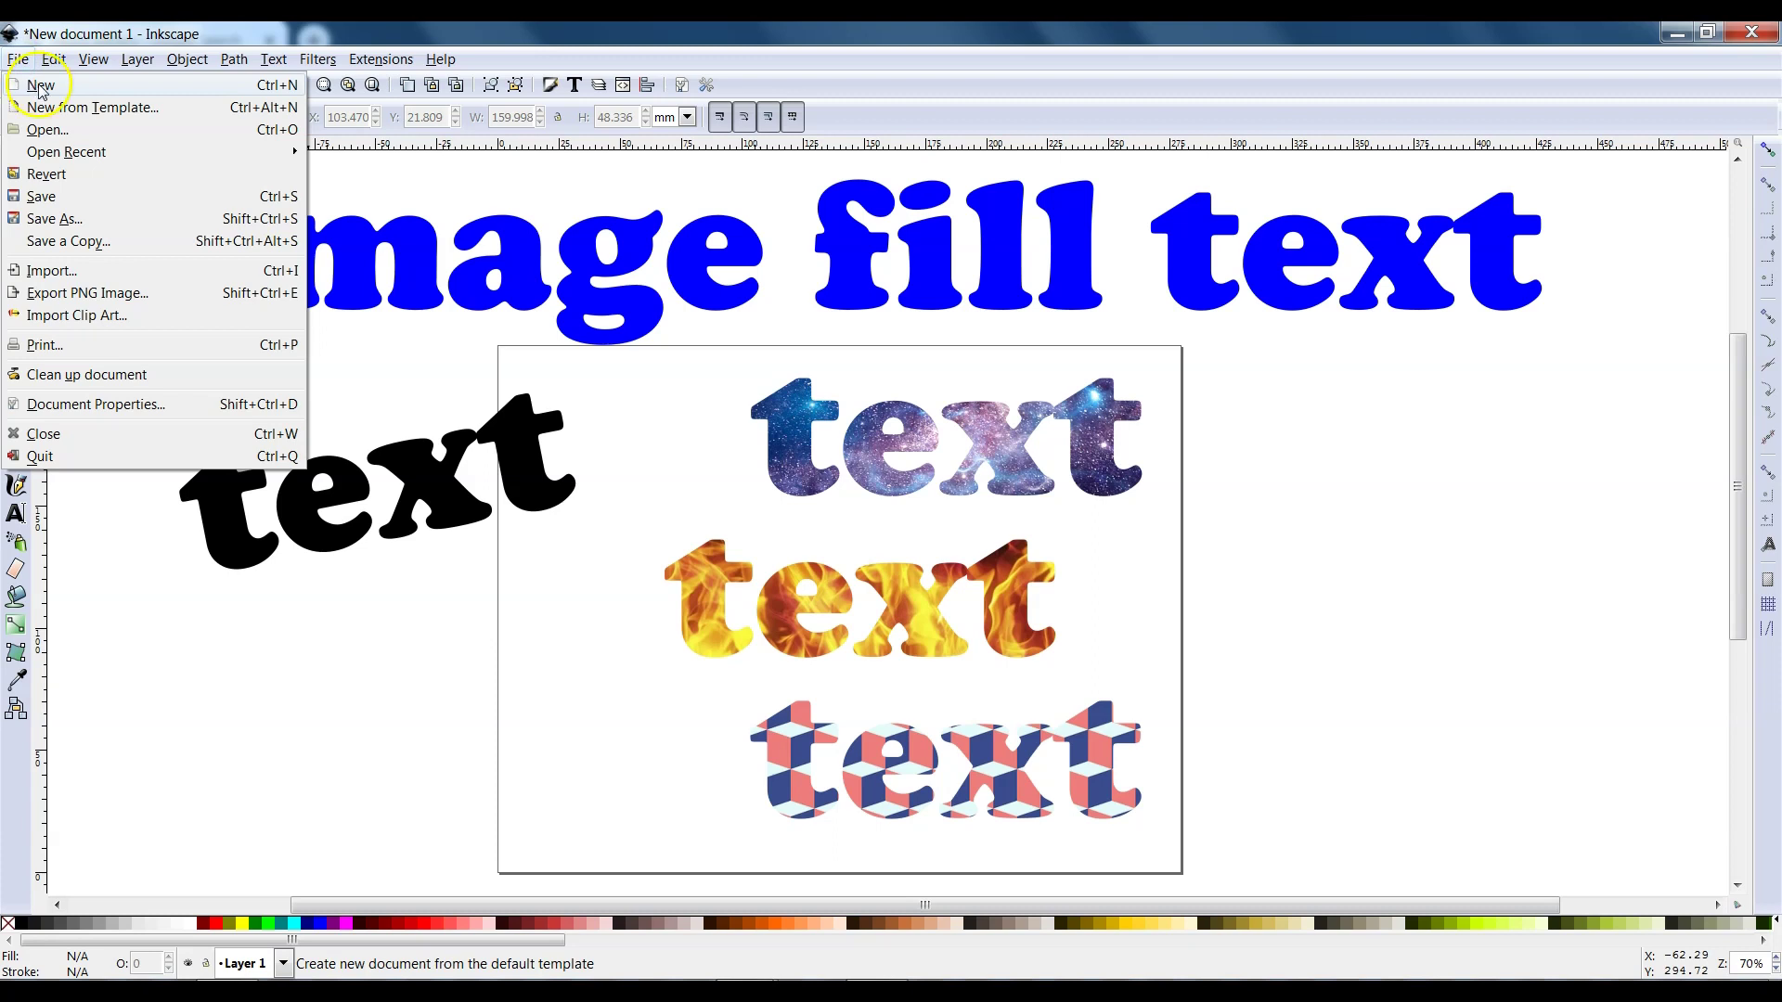
{"action": "left_click", "coordinate": [40, 85]}
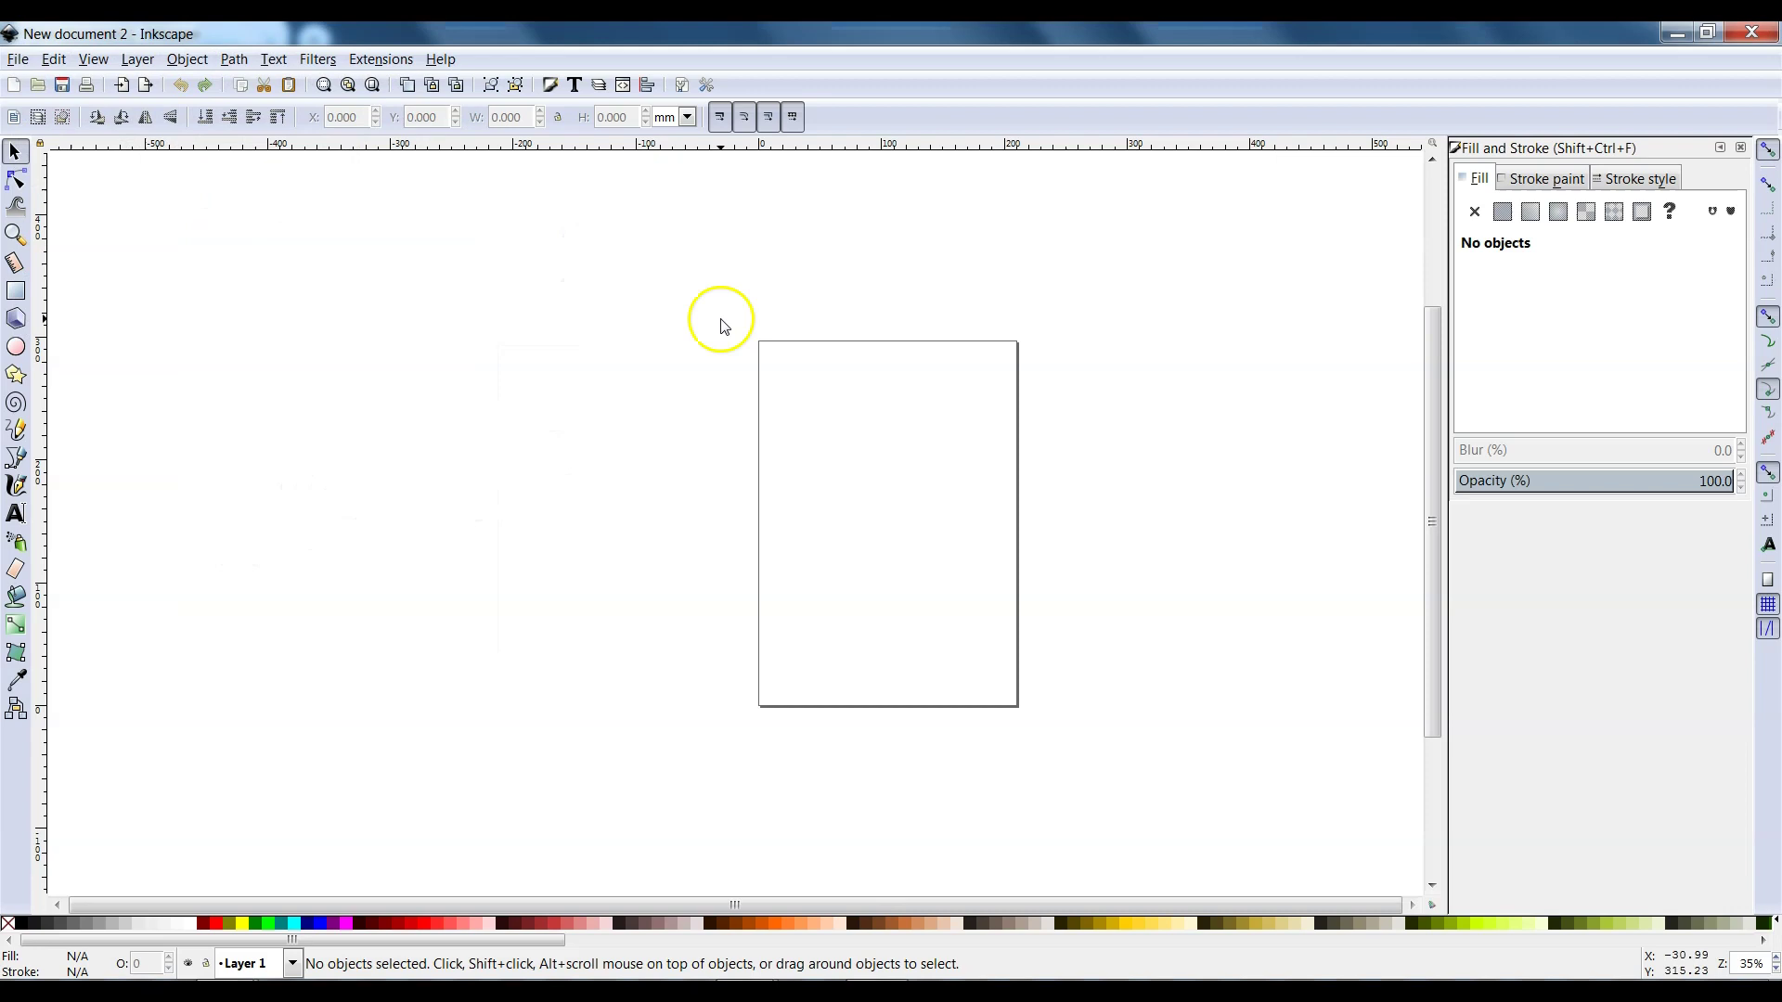
{"action": "left_click", "coordinate": [18, 63]}
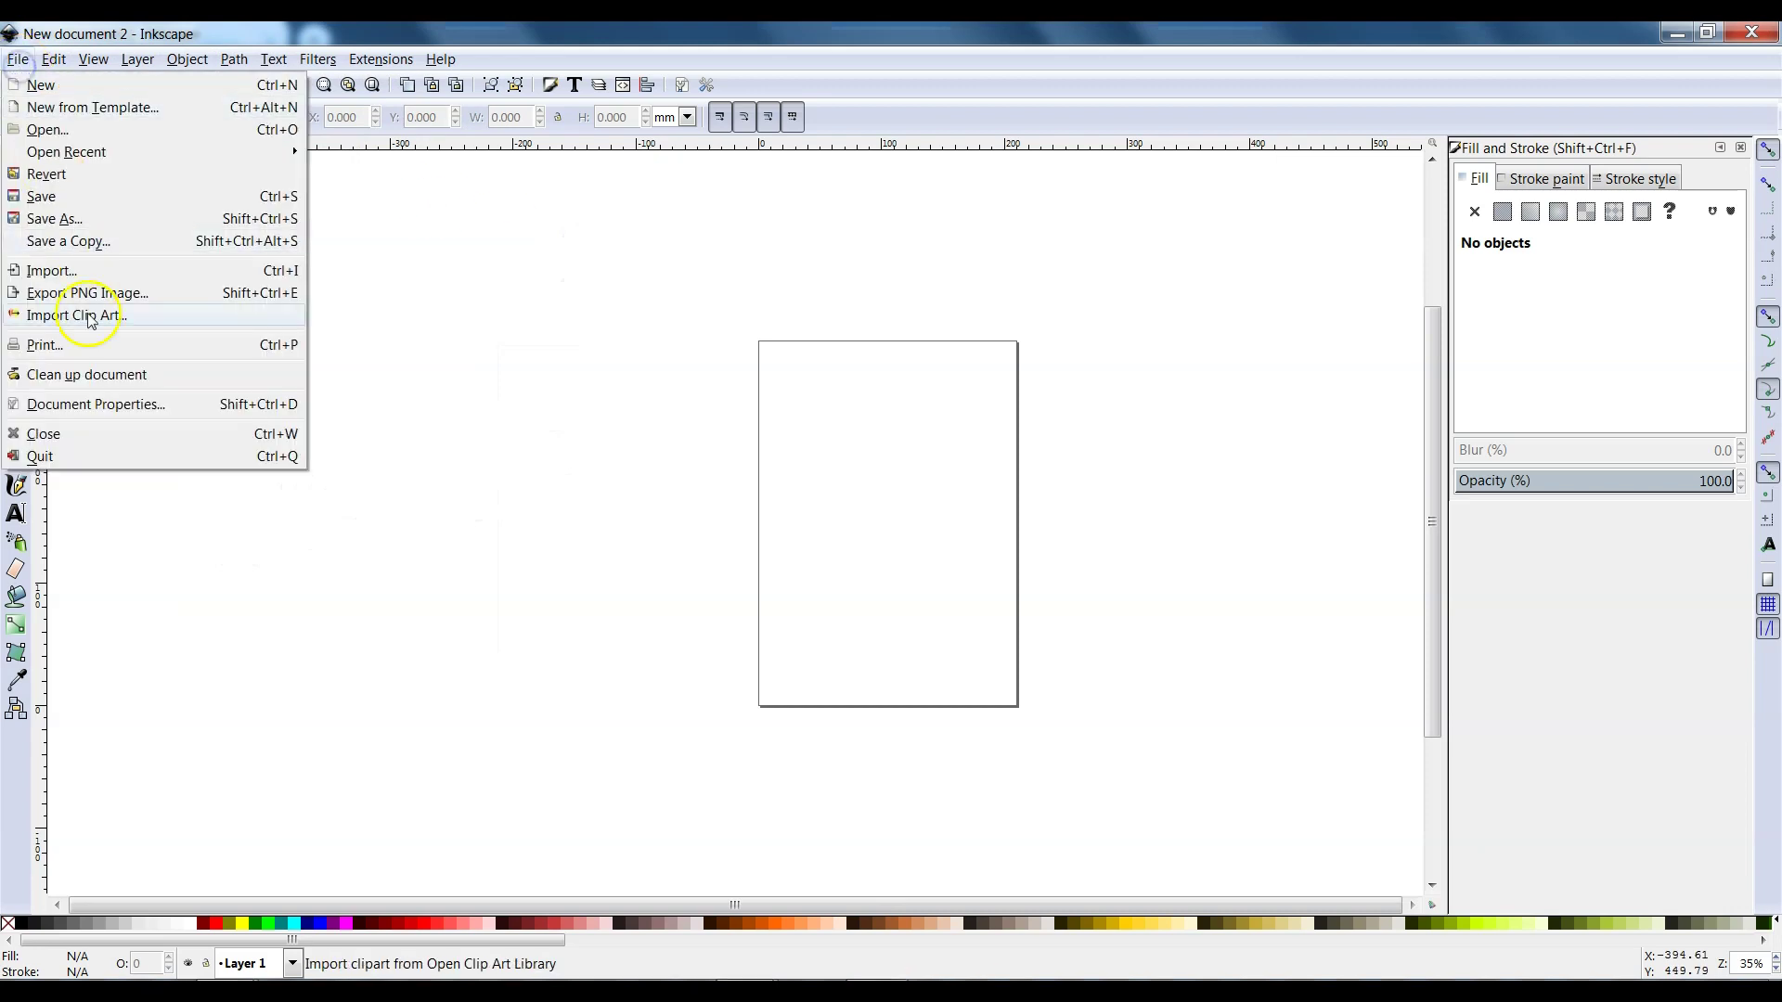
{"action": "left_click", "coordinate": [93, 401]}
{"action": "mouse_move", "coordinate": [1513, 114]}
{"action": "left_mouse_down"}
{"action": "mouse_move", "coordinate": [596, 143]}
{"action": "mouse_move", "coordinate": [293, 177]}
{"action": "left_mouse_up"}
{"action": "left_click", "coordinate": [336, 373]}
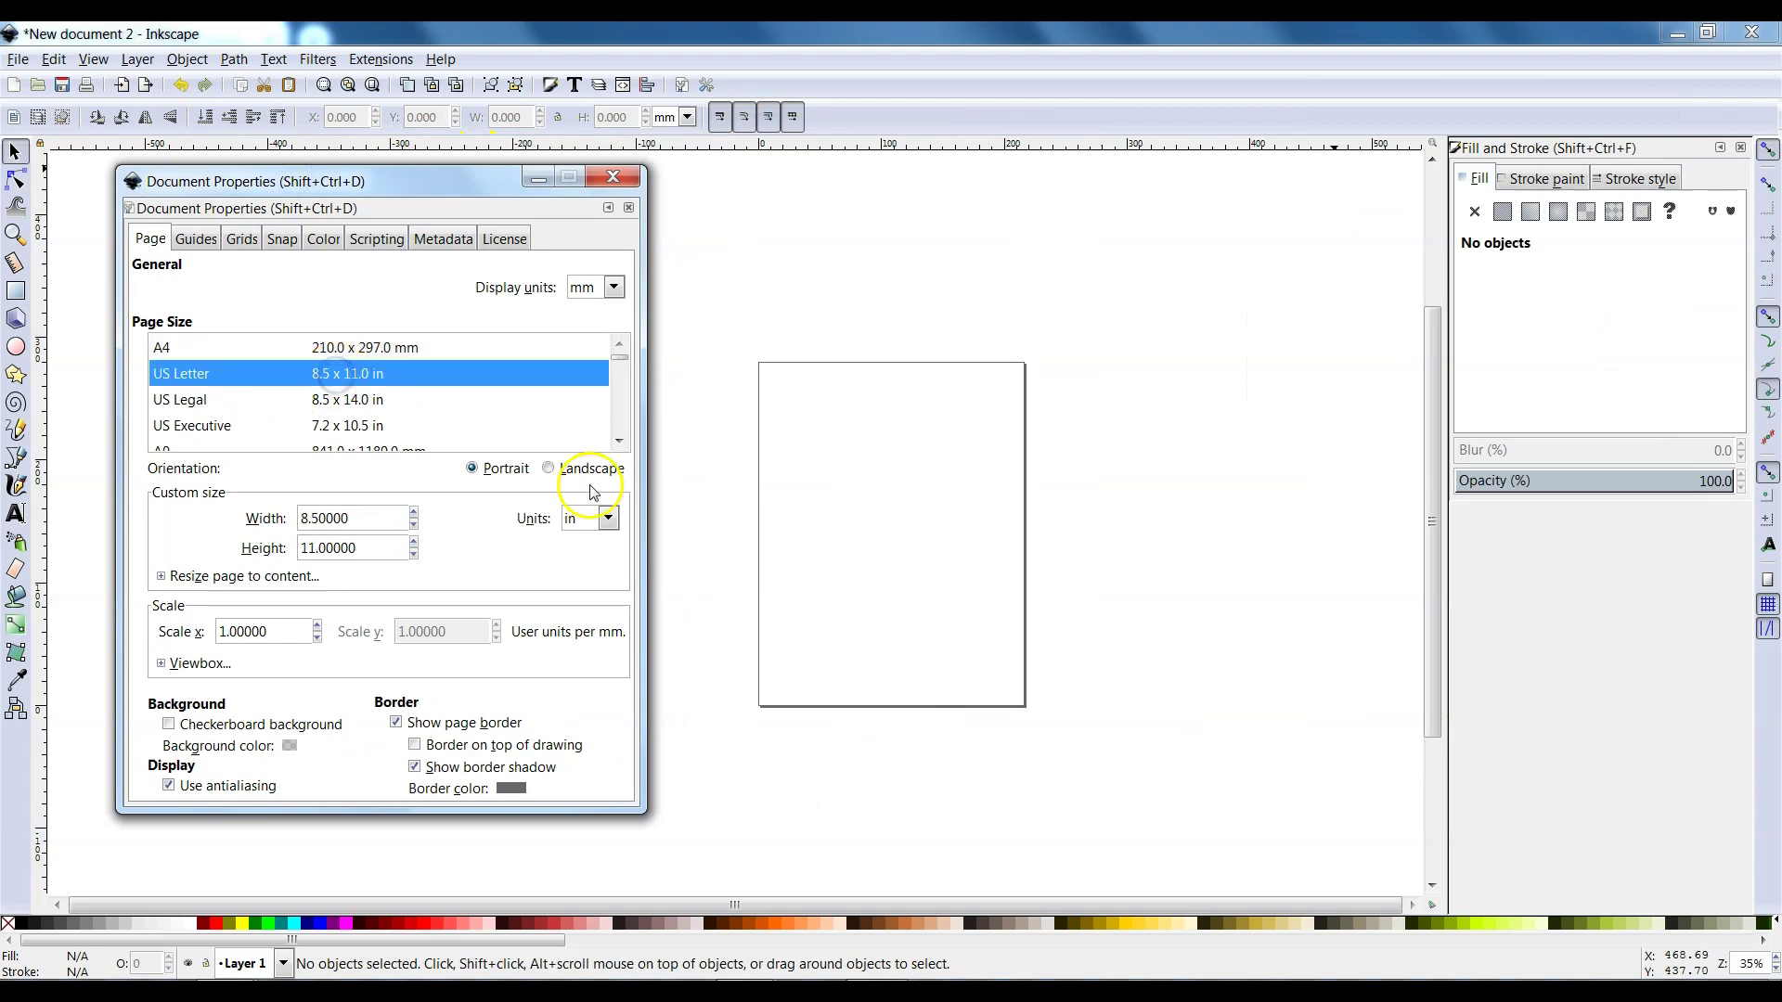
{"action": "left_click", "coordinate": [549, 468]}
Step: Set the document's display units to inches, reselect US Letter landscape, and close the document properties
{"action": "left_click", "coordinate": [613, 287]}
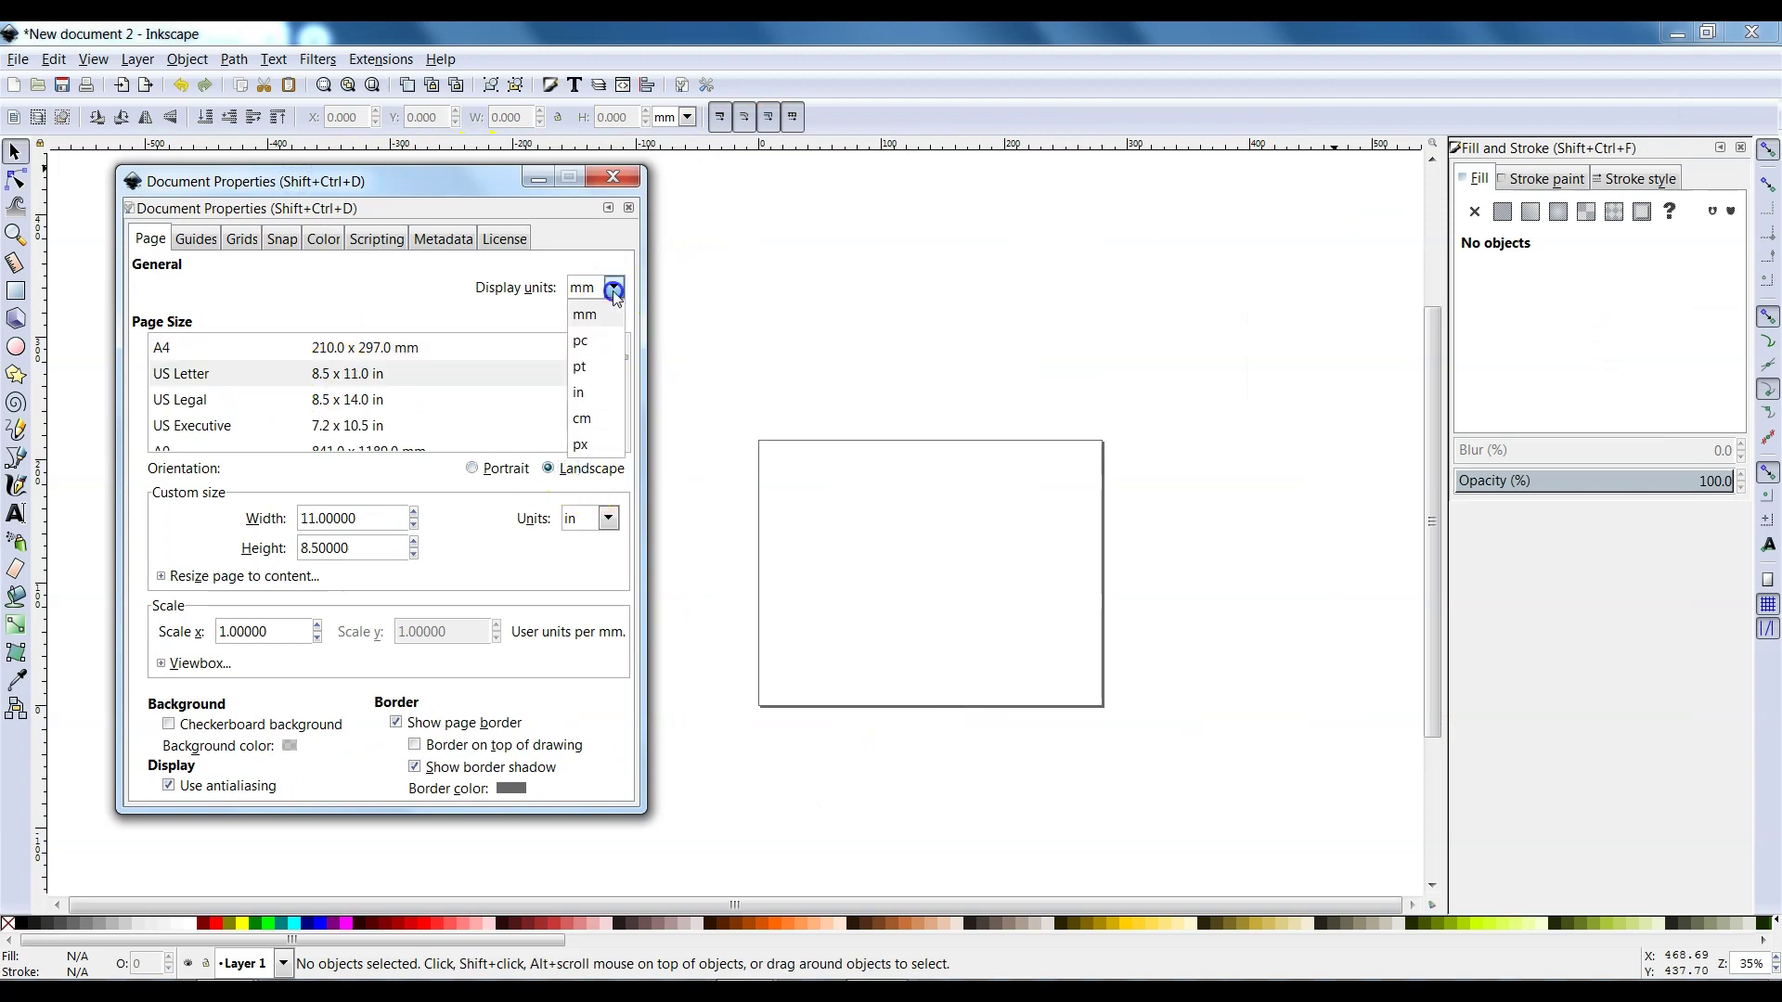
{"action": "left_click", "coordinate": [605, 395]}
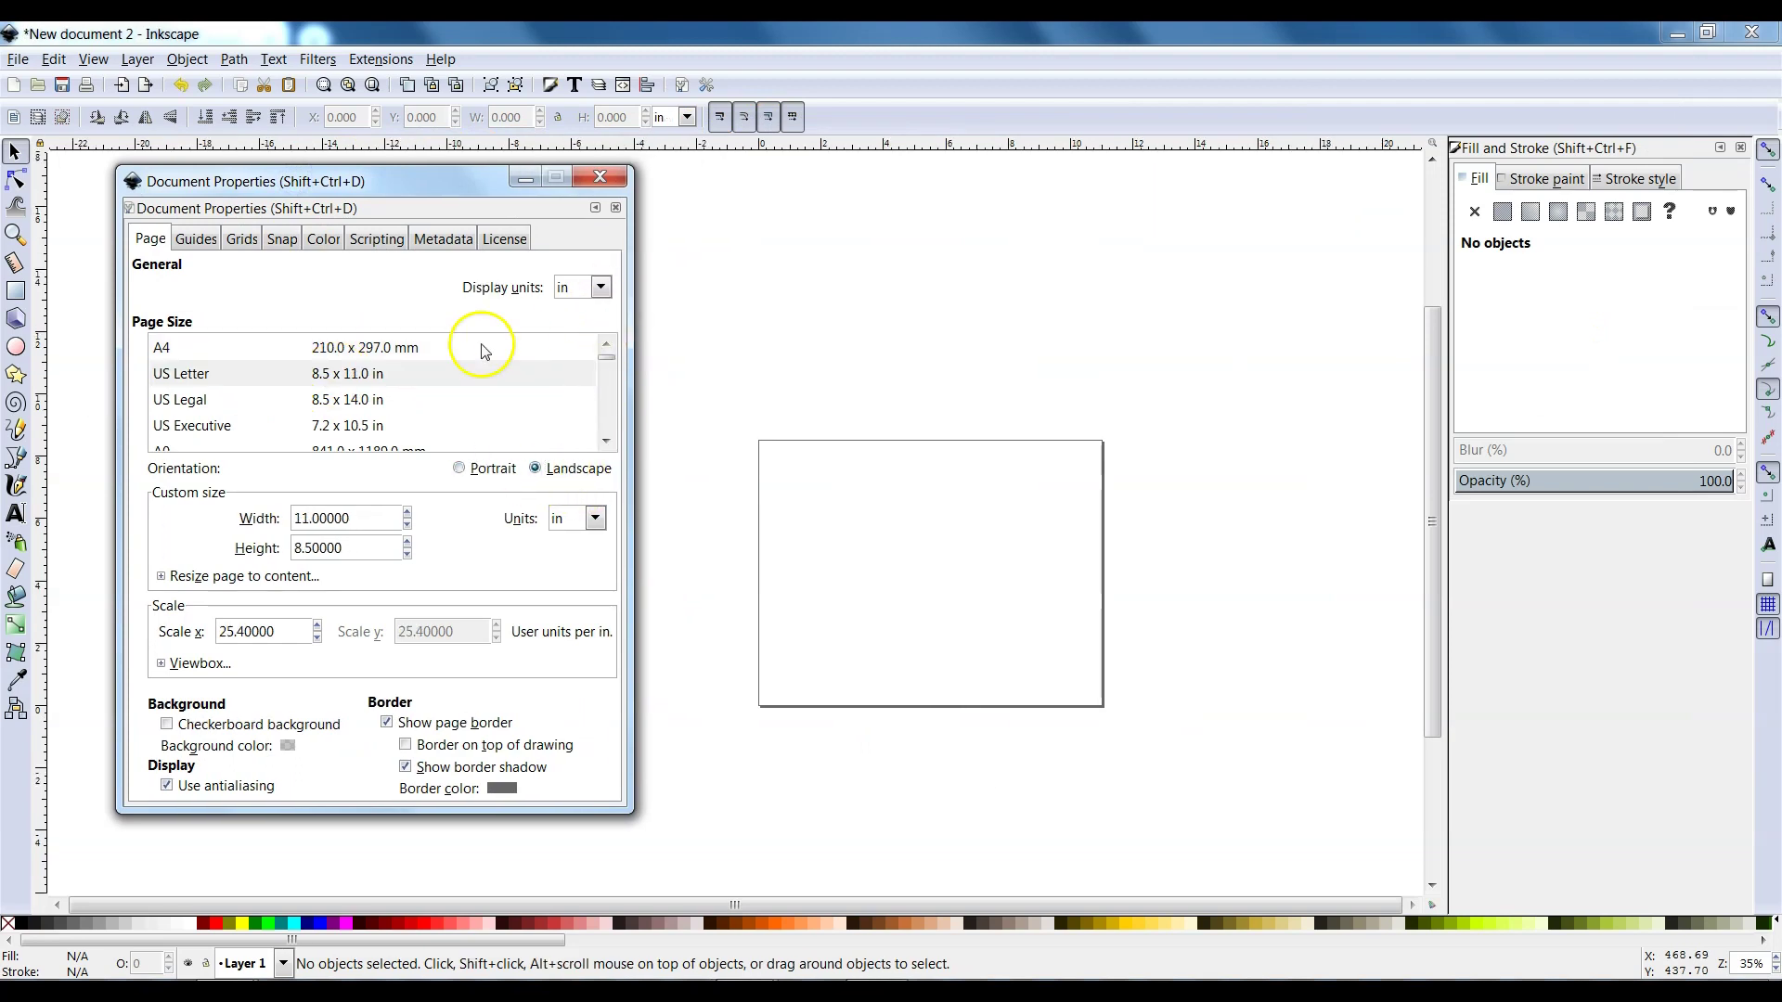
{"action": "left_click", "coordinate": [316, 373]}
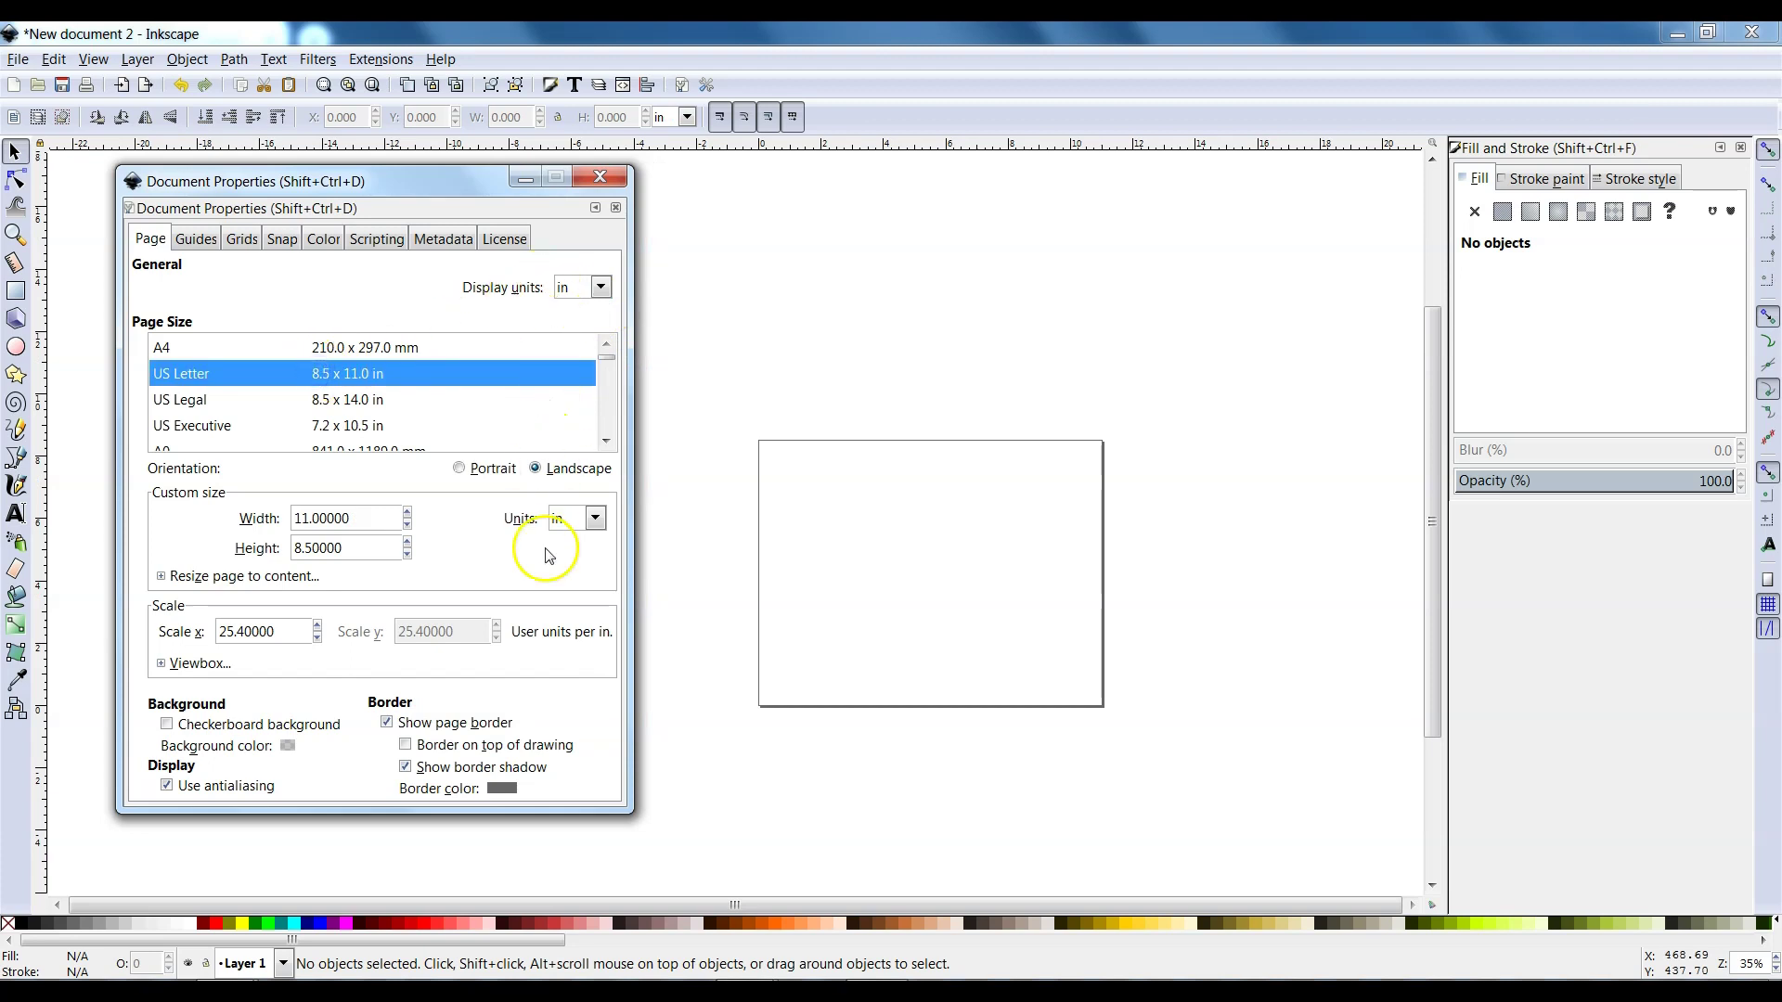
{"action": "left_click", "coordinate": [538, 470]}
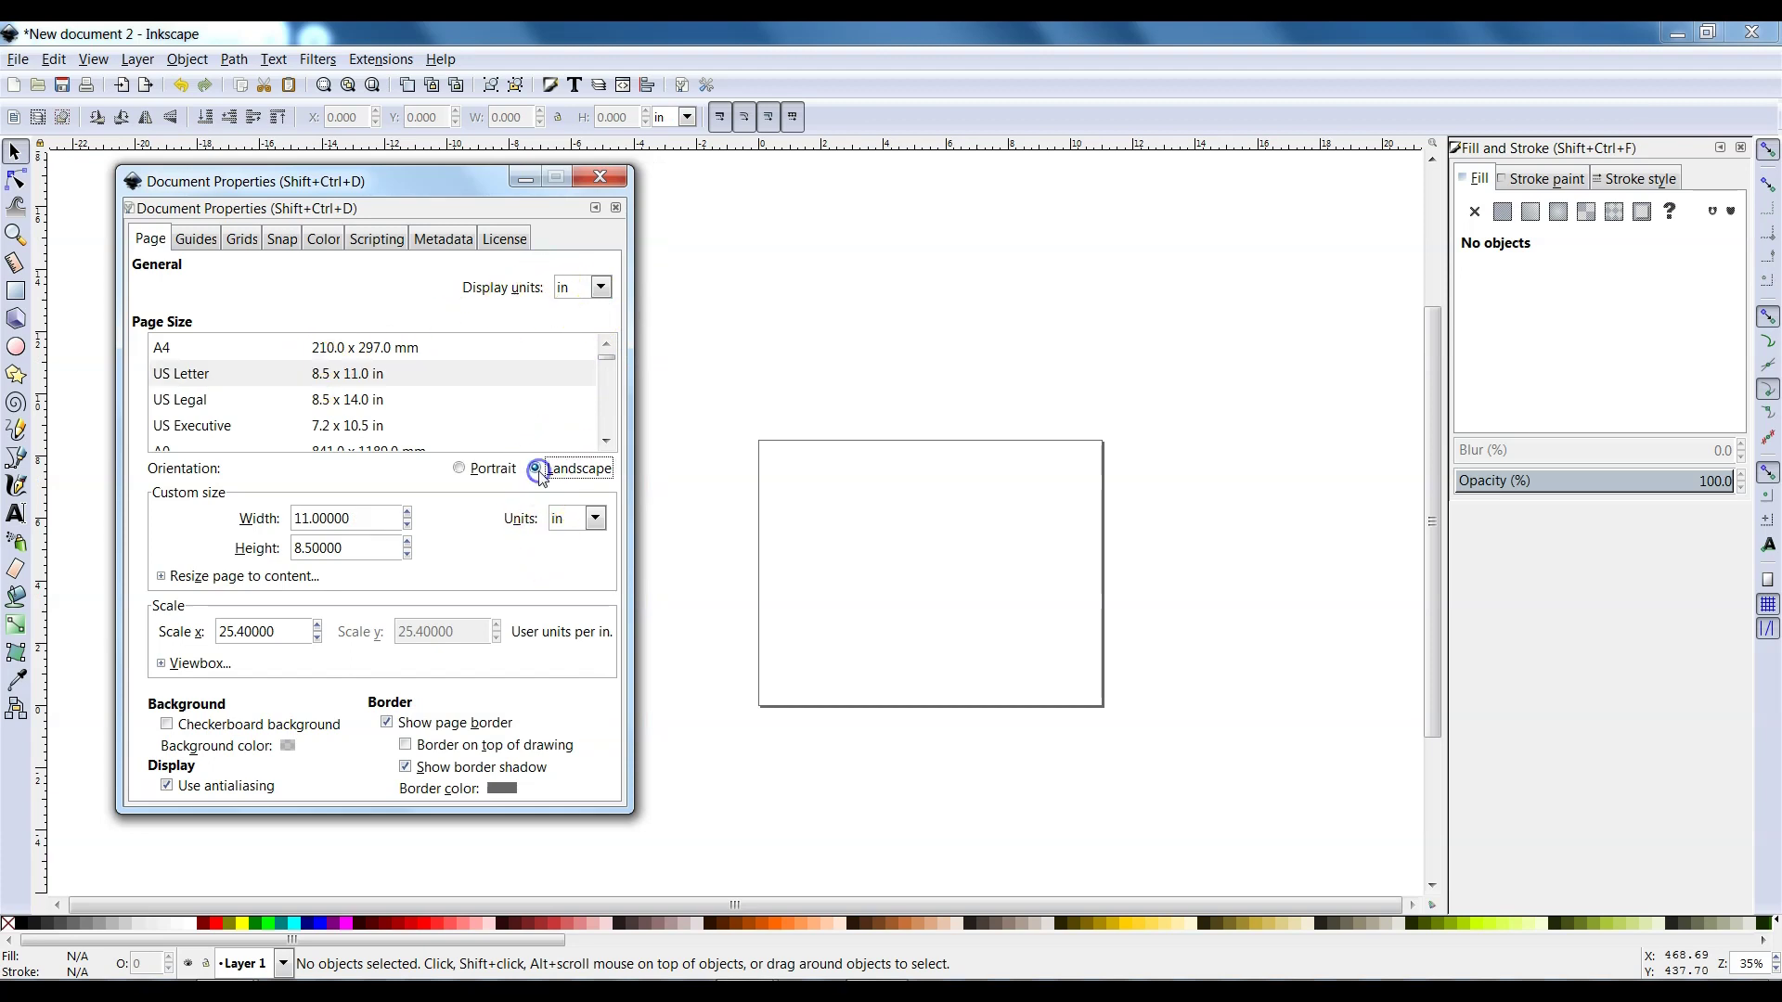
{"action": "left_click", "coordinate": [598, 177]}
Step: Choose the Default interface layout for the workspace
{"action": "left_click", "coordinate": [96, 61]}
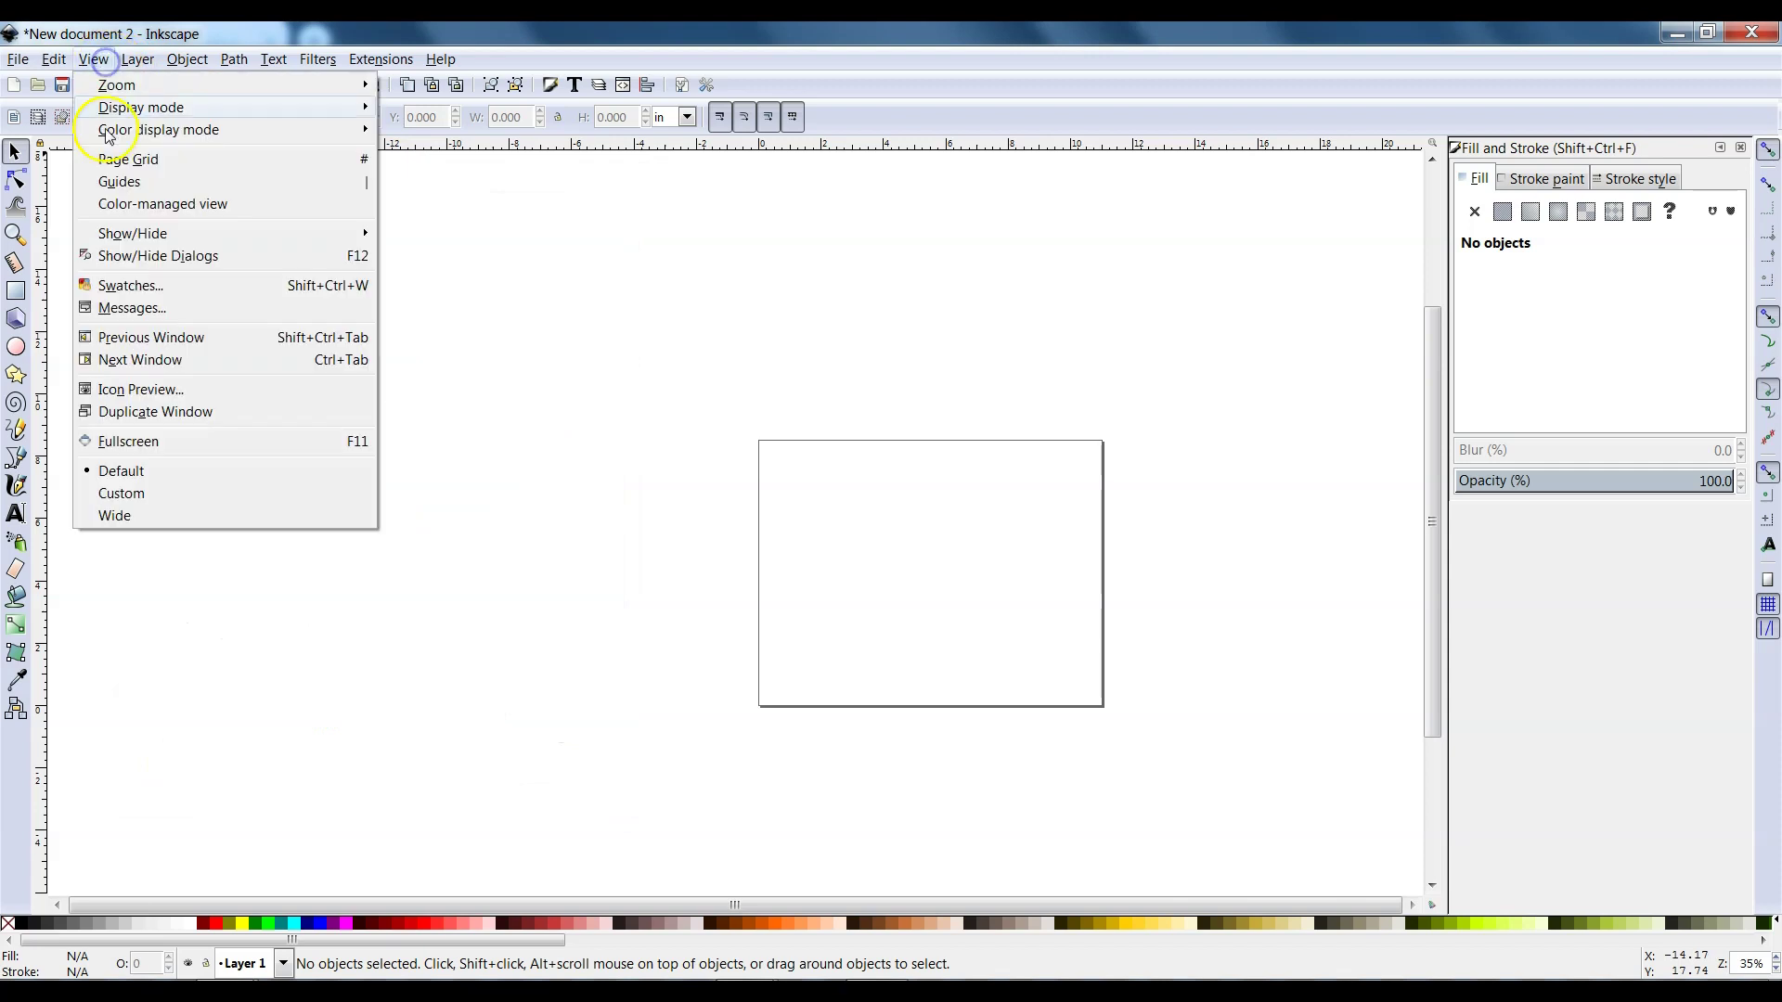
{"action": "left_click", "coordinate": [130, 481]}
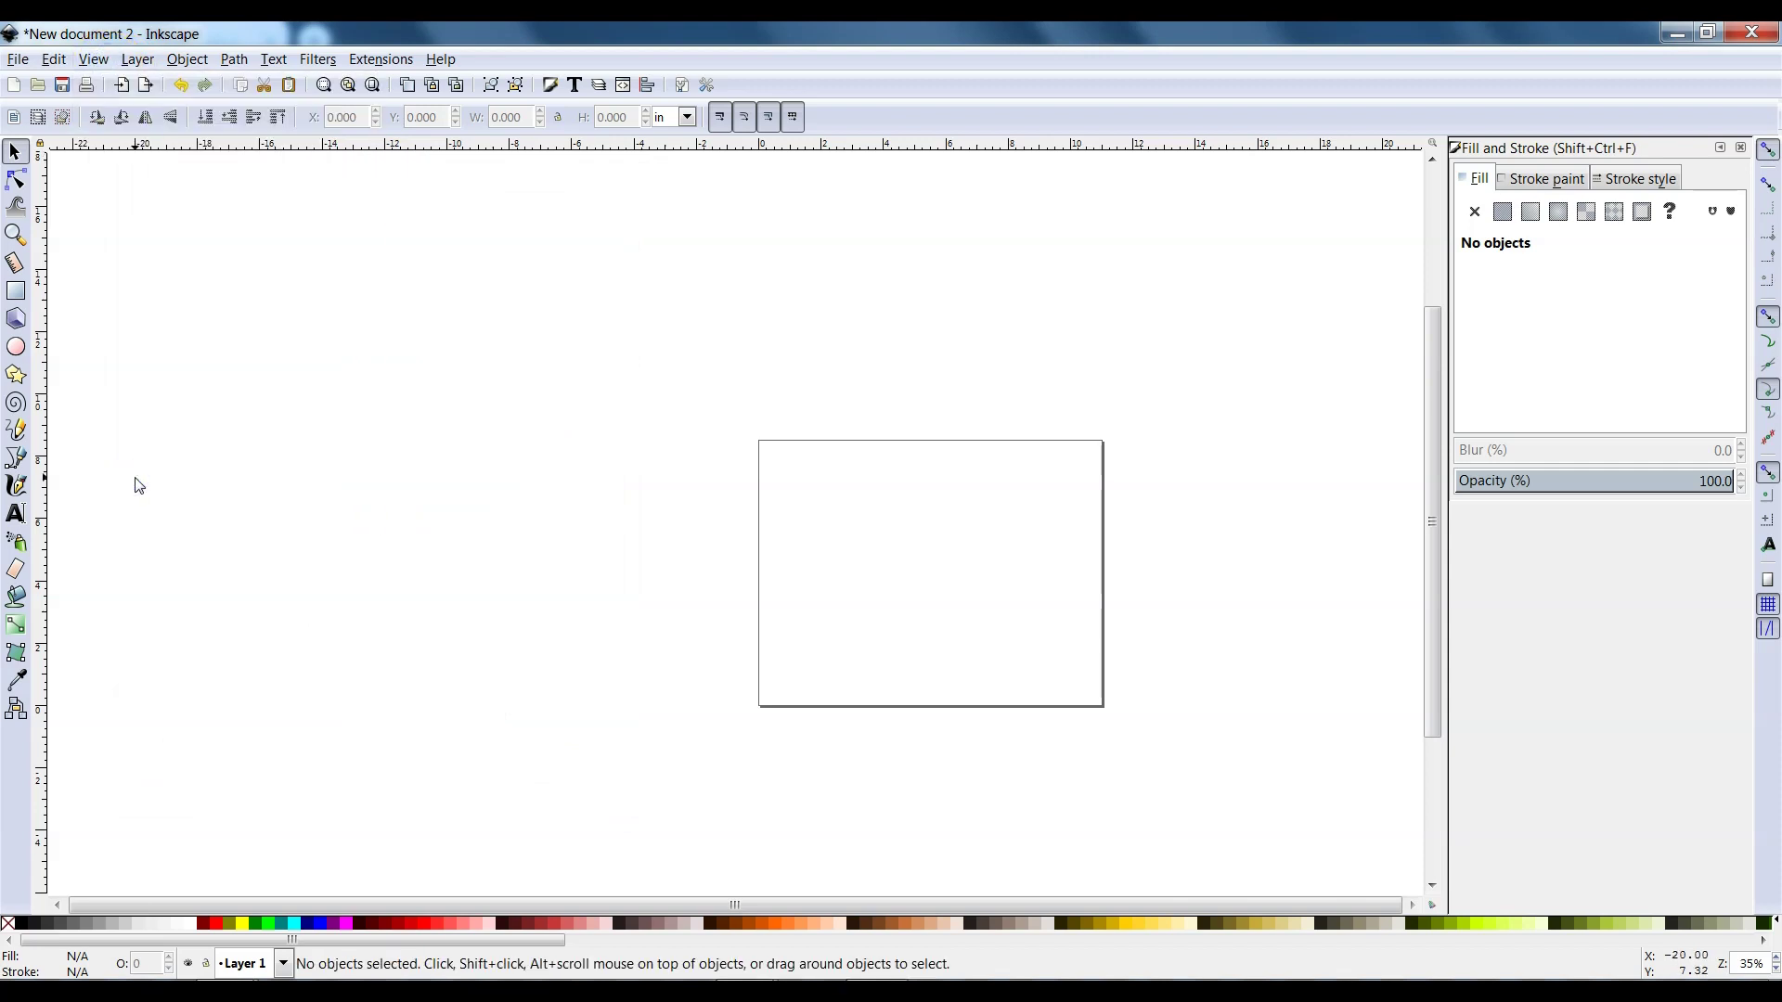
Step: Add the word "text" near the page's upper-left corner in Cooper Black at size 222
{"action": "left_click", "coordinate": [373, 89]}
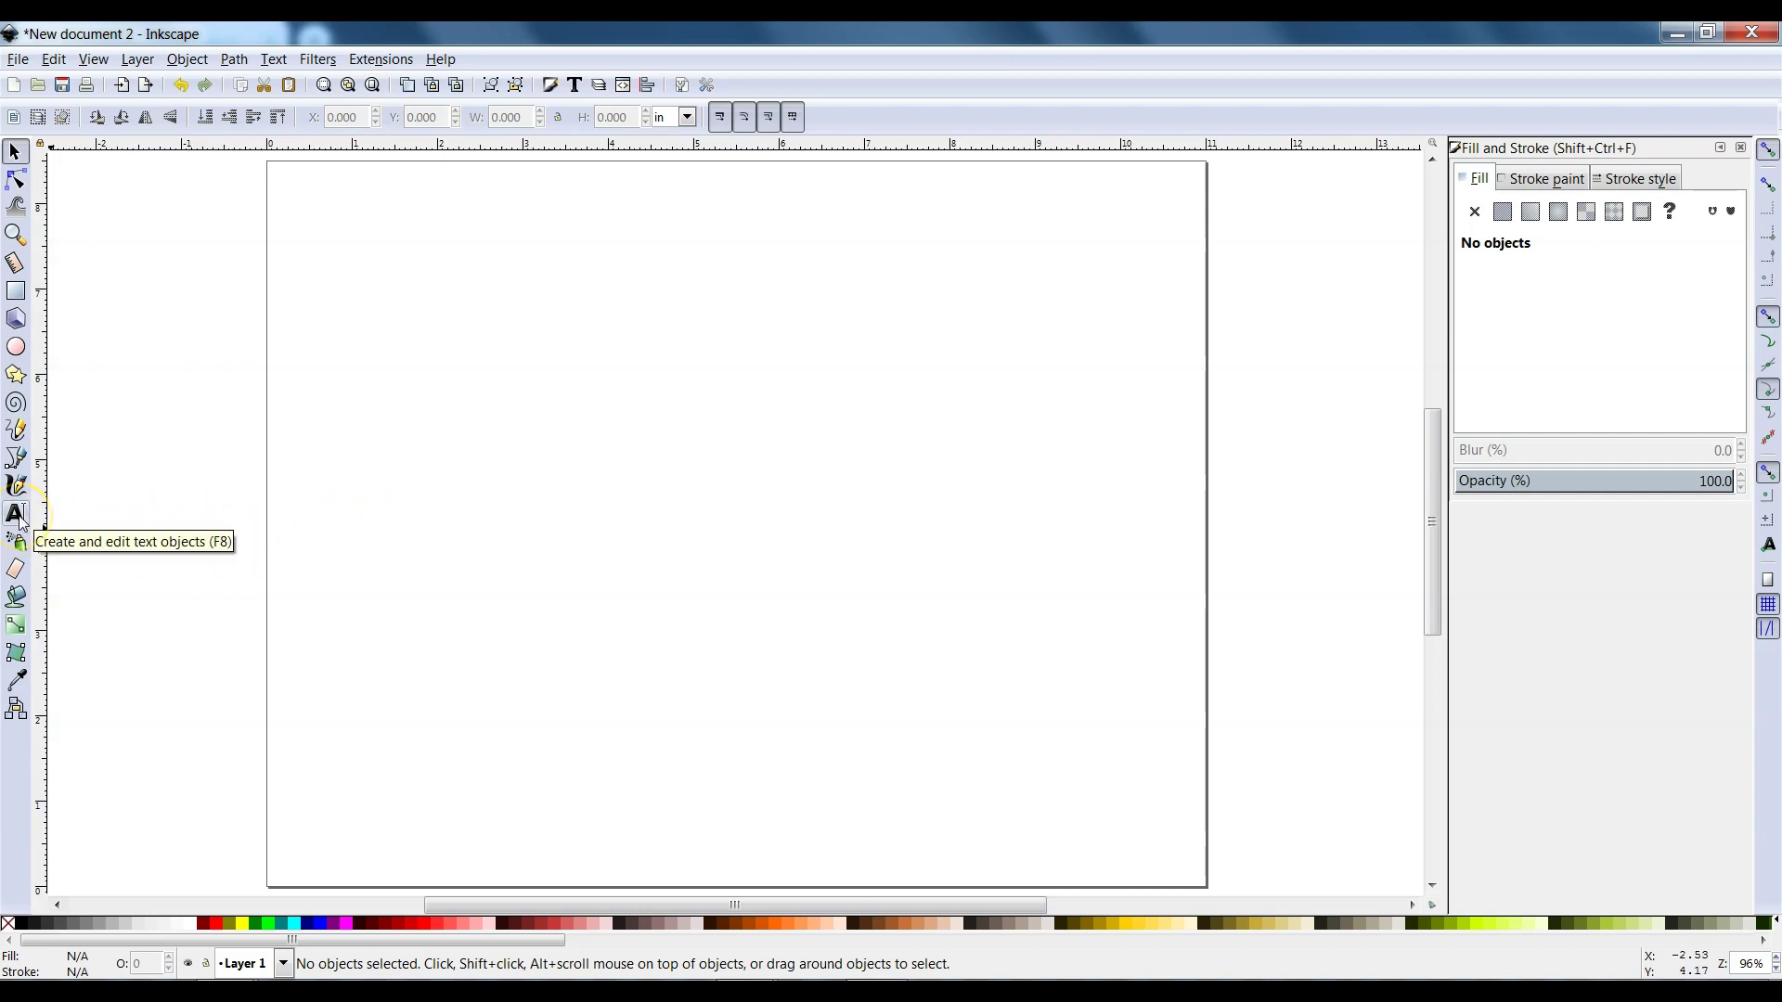
{"action": "left_click", "coordinate": [17, 515]}
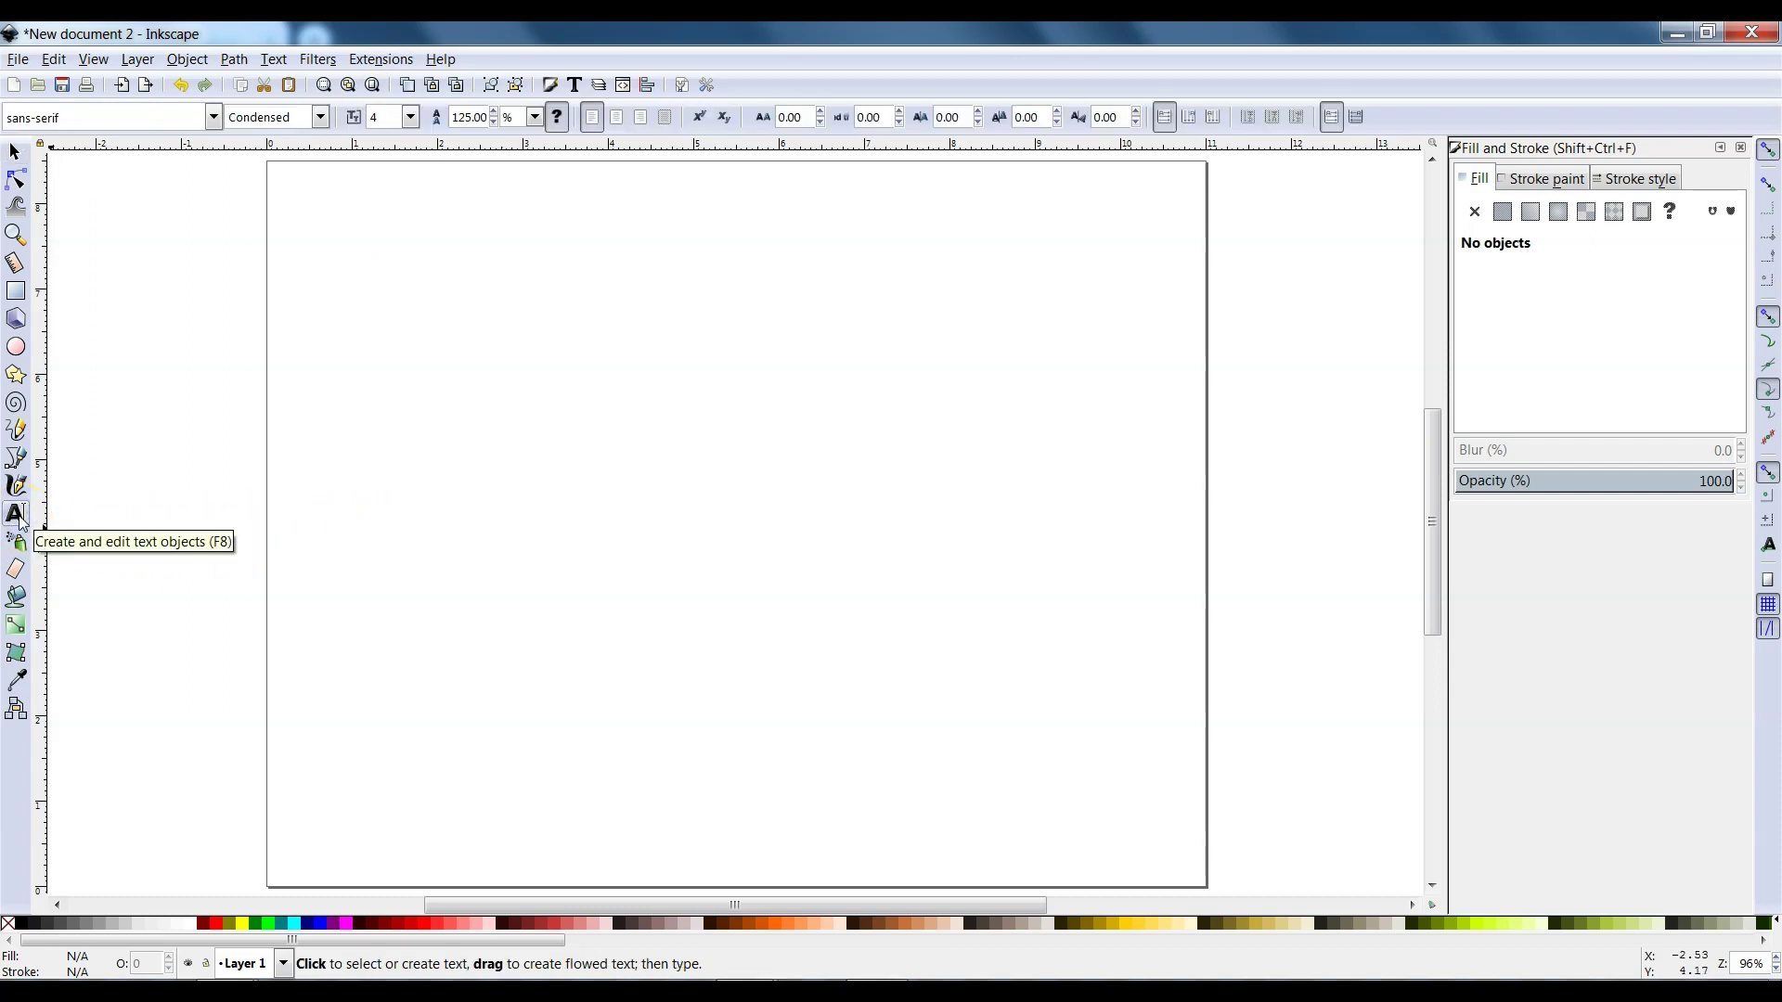
{"action": "left_click", "coordinate": [392, 385]}
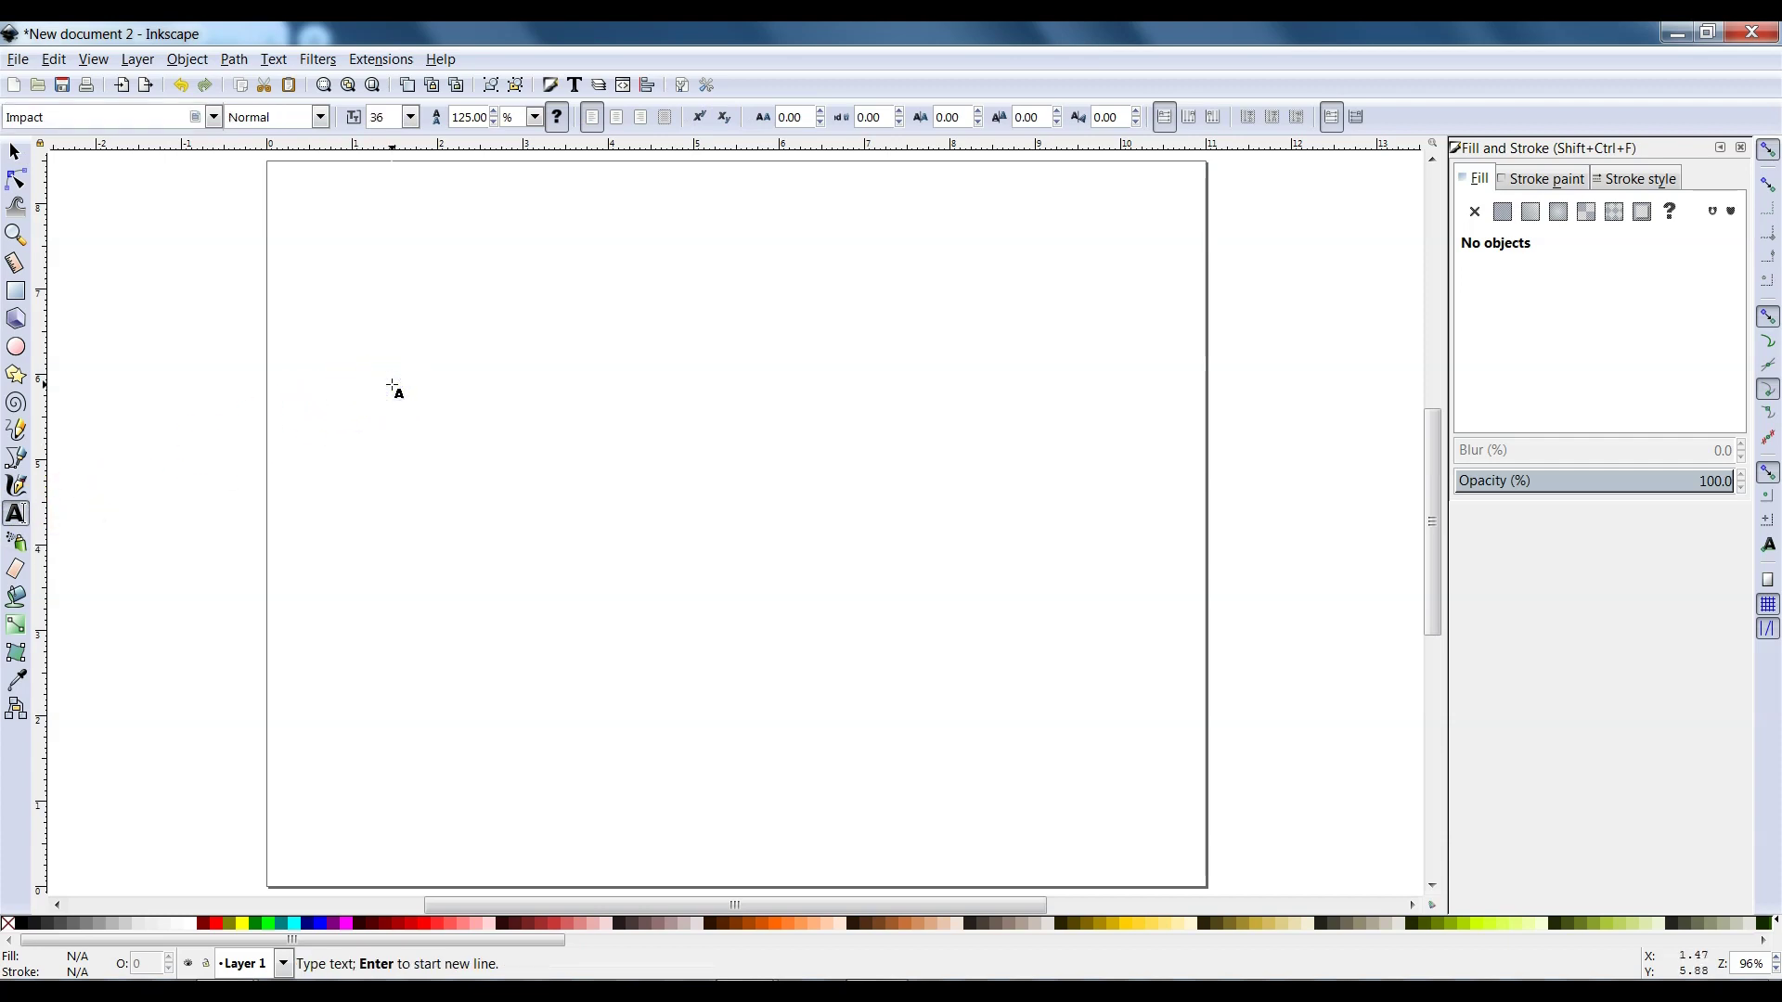
{"action": "type", "text": "text"}
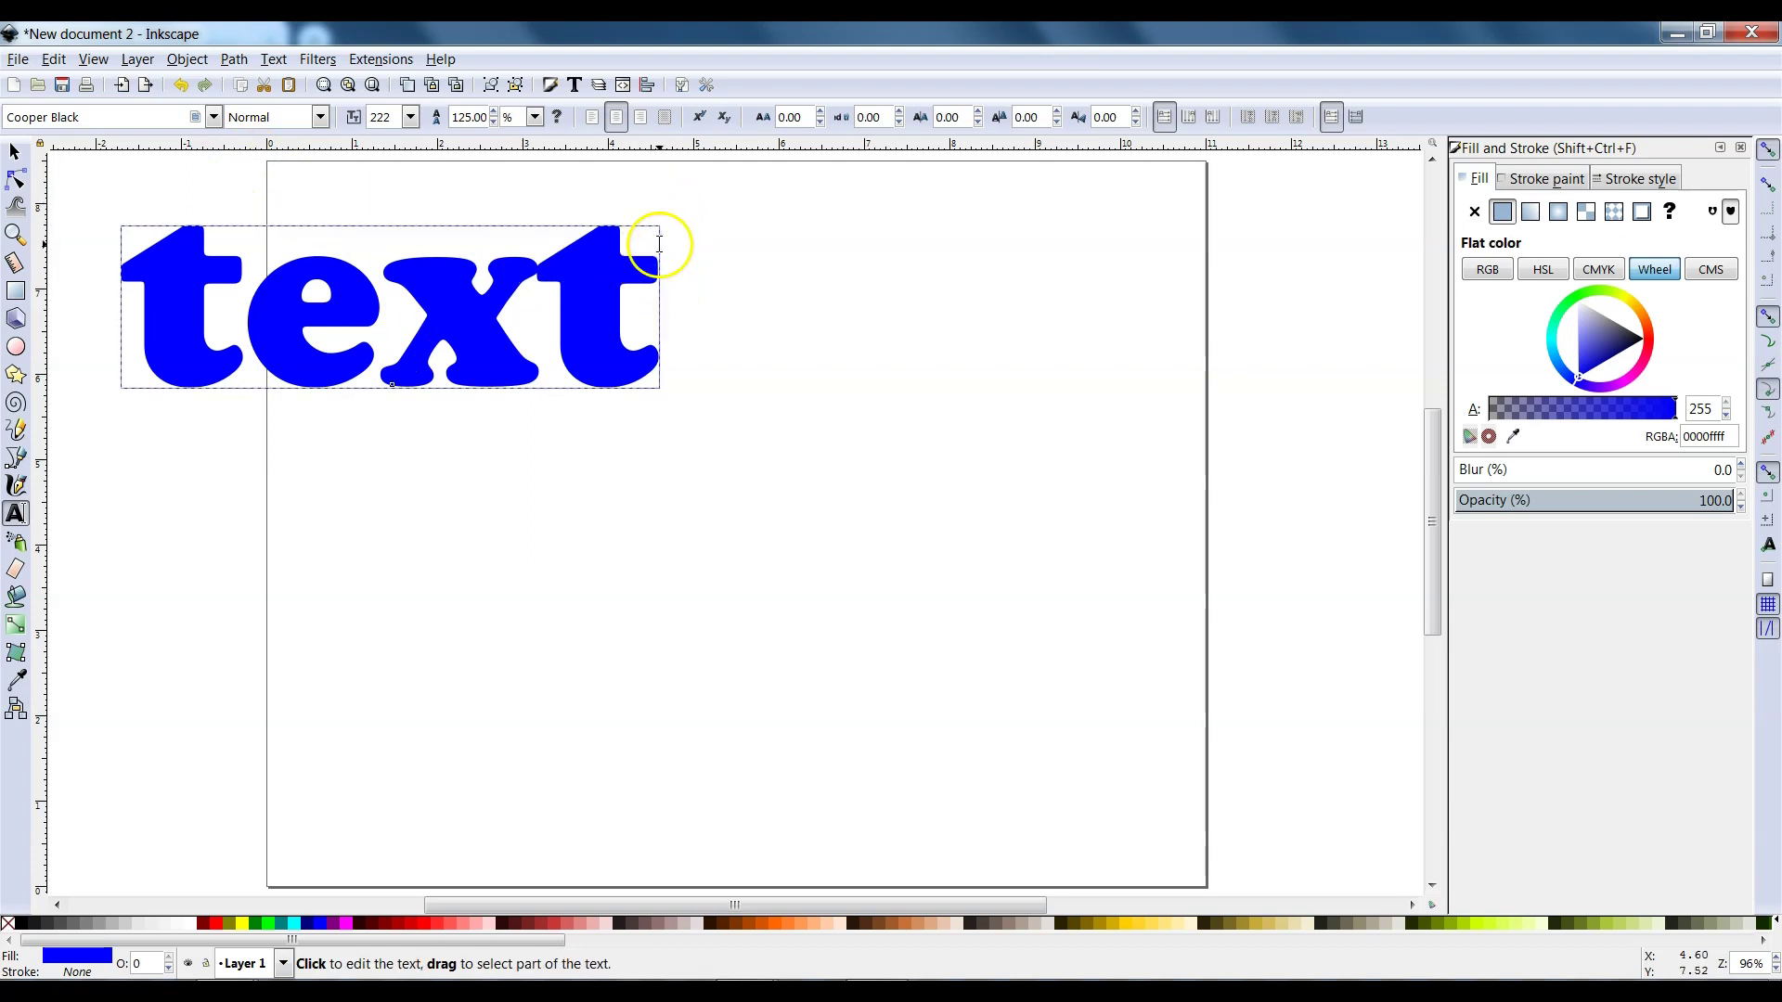
Step: Try maroon and yellow fills on the word, and finish with the Maroon (#800000) fill
{"action": "left_click", "coordinate": [205, 924]}
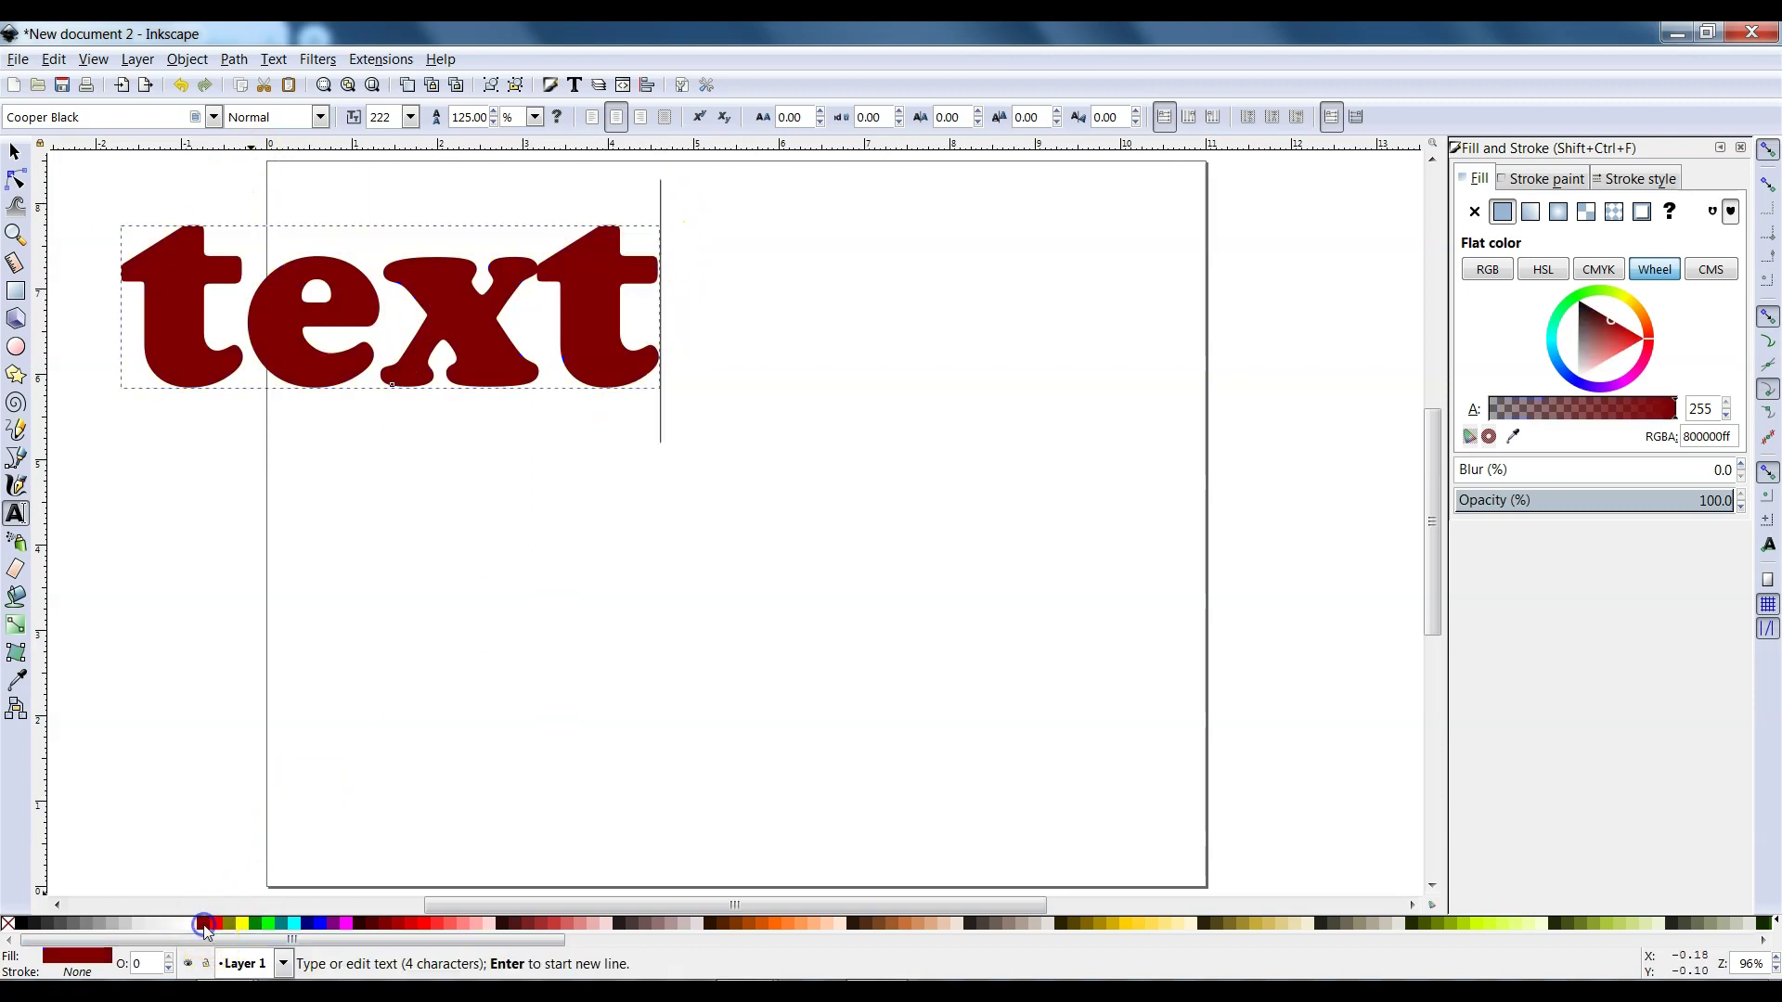
{"action": "left_click", "coordinate": [242, 924]}
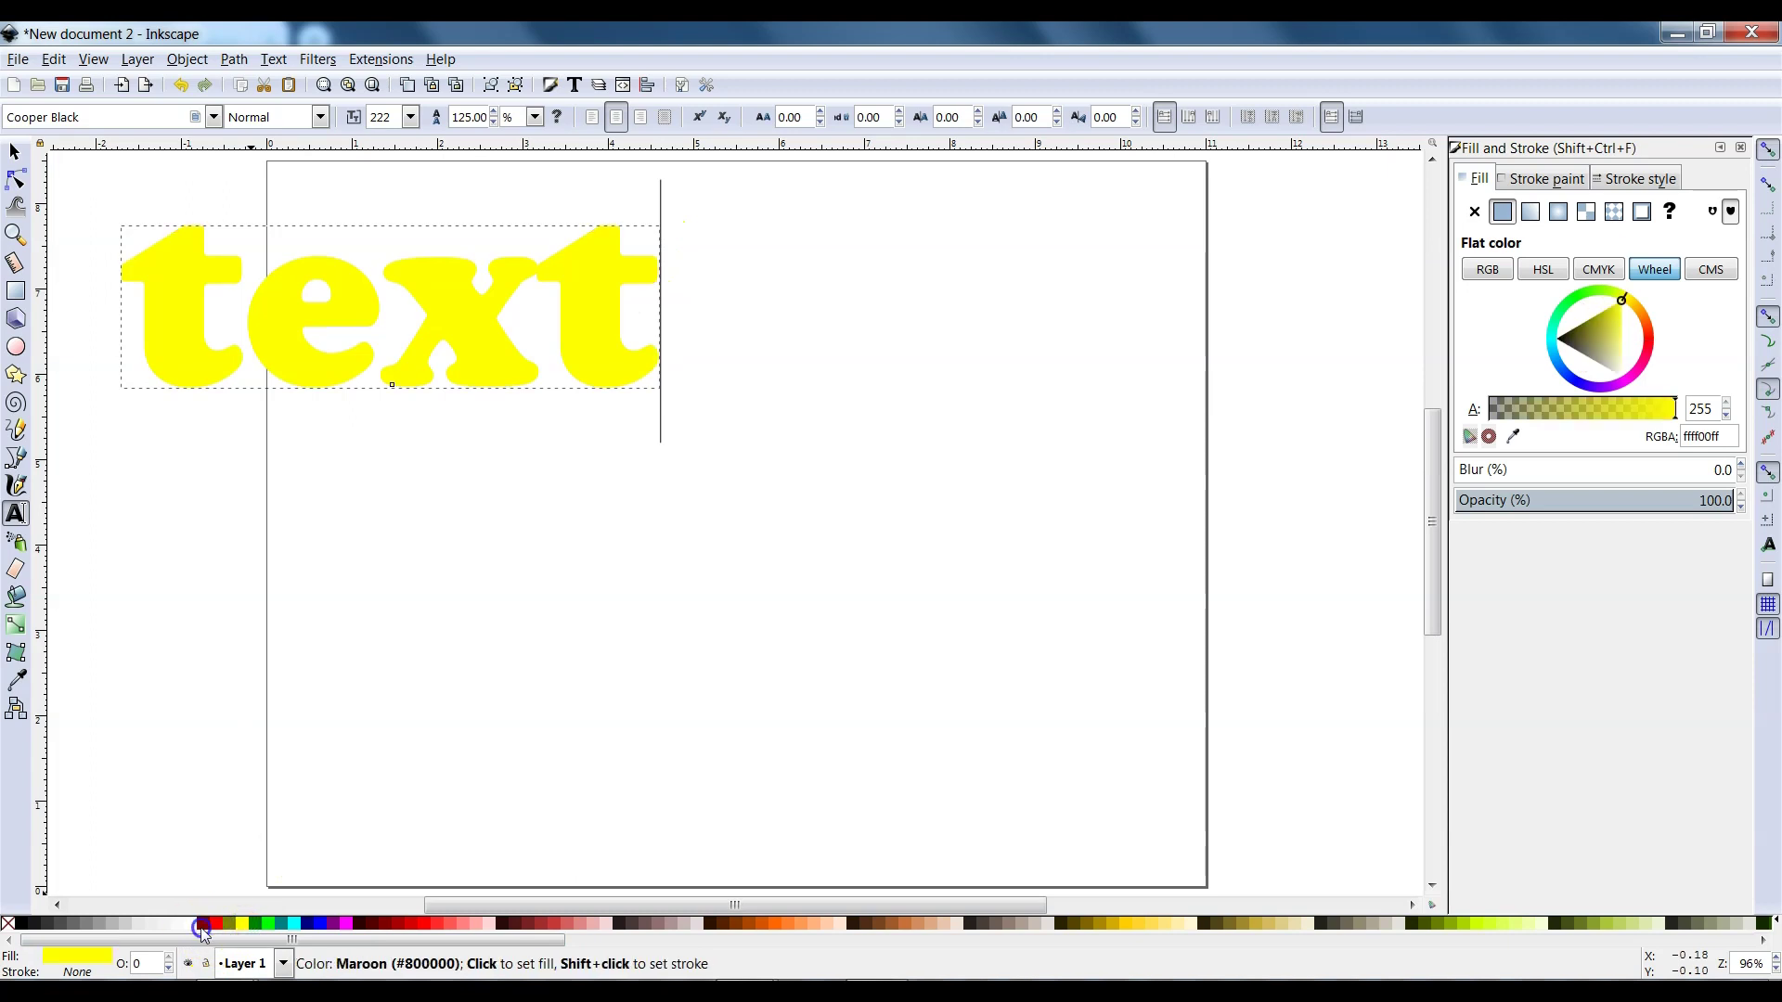
{"action": "left_click", "coordinate": [204, 925]}
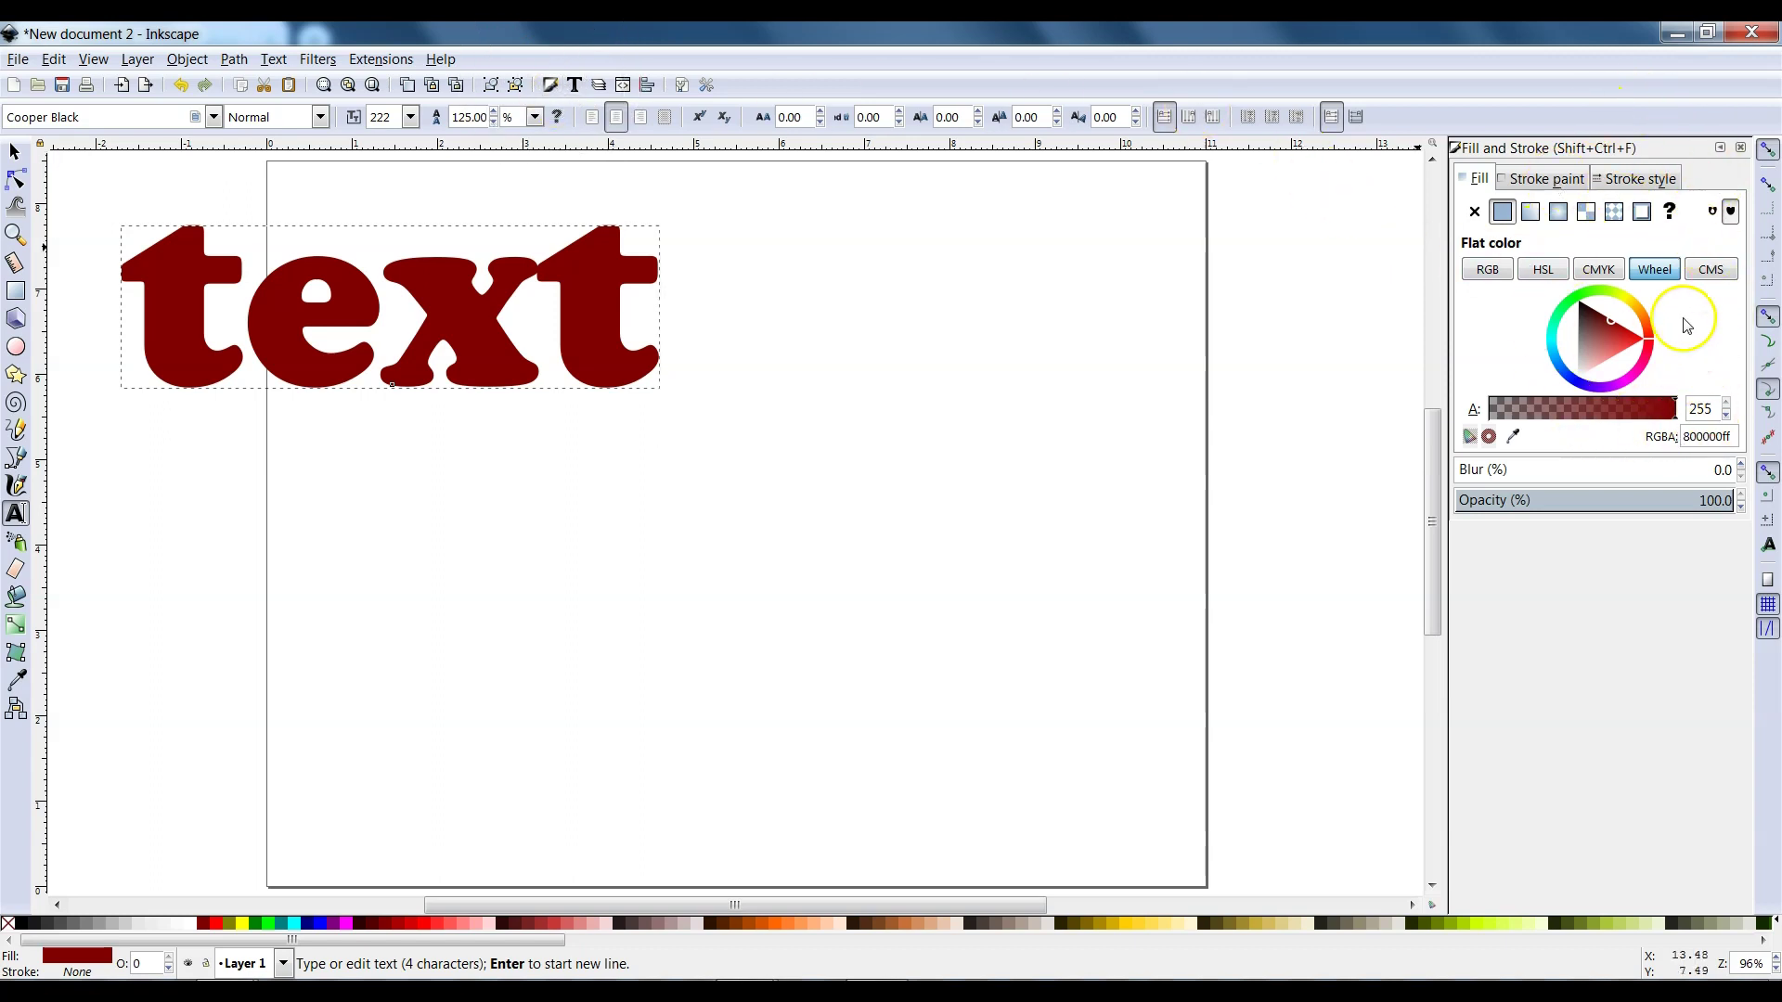
Step: Try a flat black stroke 3.755 mm wide on the word, remove the stroke paint, and return to its fill settings
{"action": "left_click", "coordinate": [1548, 179]}
{"action": "left_click", "coordinate": [1476, 213]}
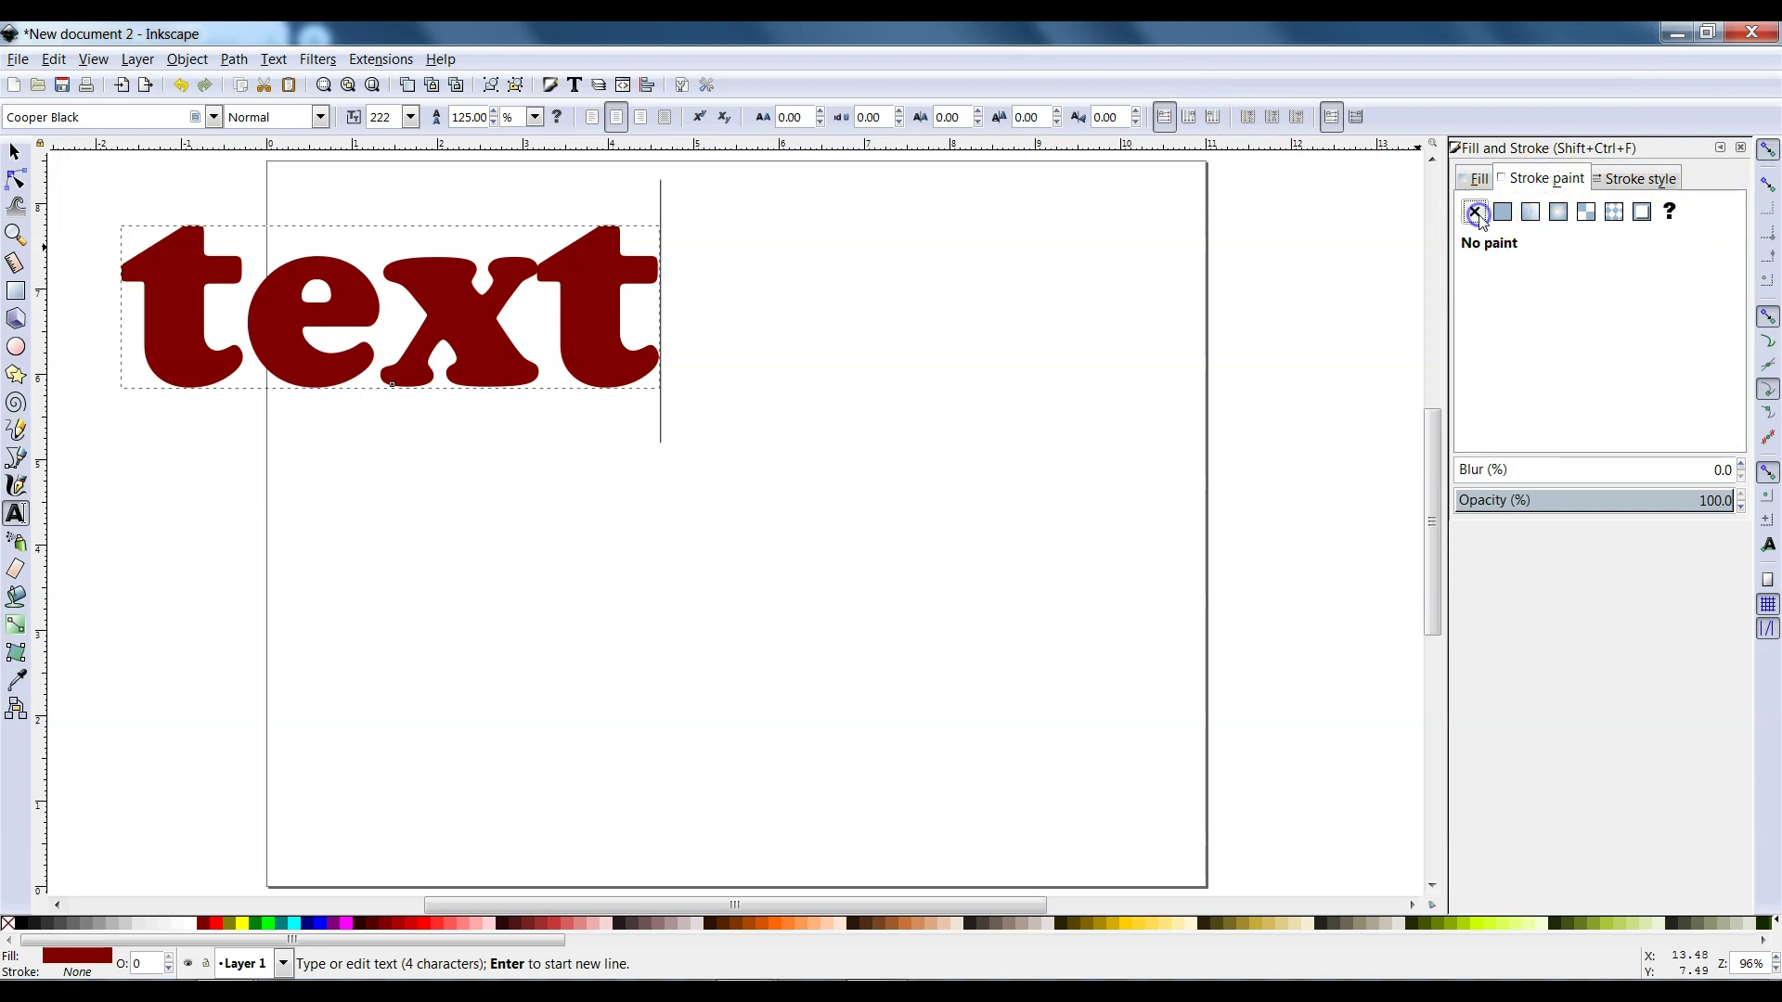
{"action": "left_click", "coordinate": [1503, 211]}
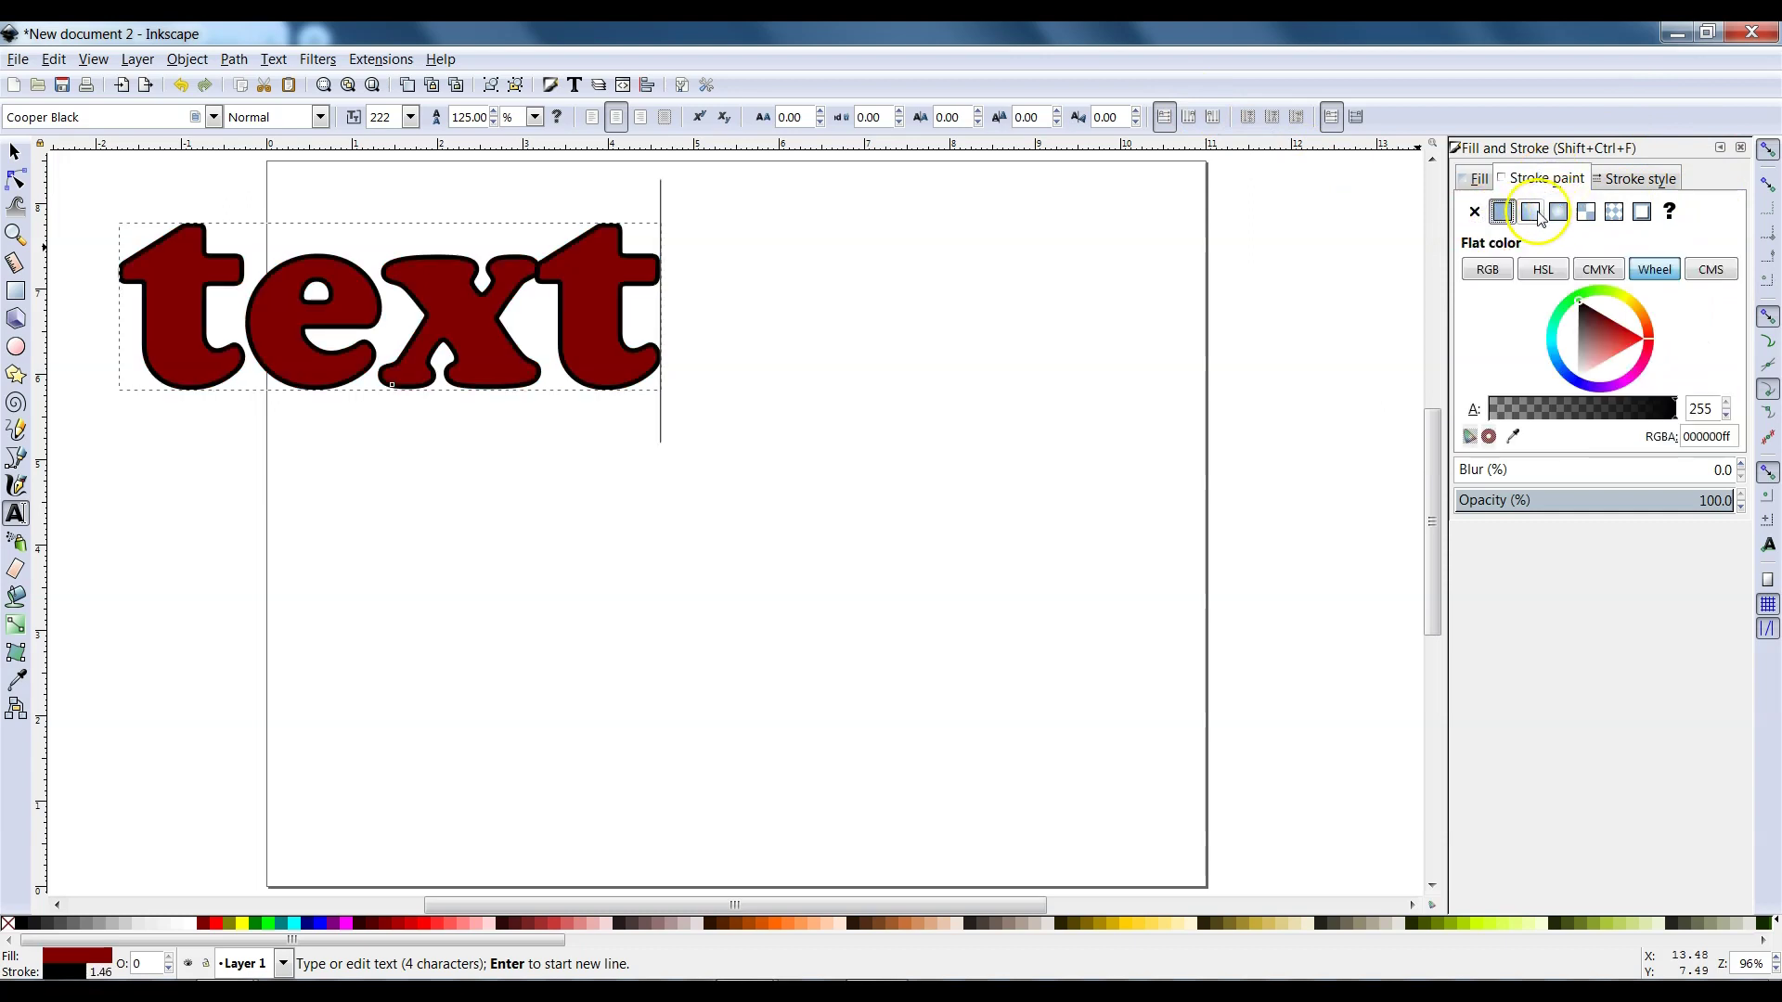
{"action": "left_click", "coordinate": [1623, 178]}
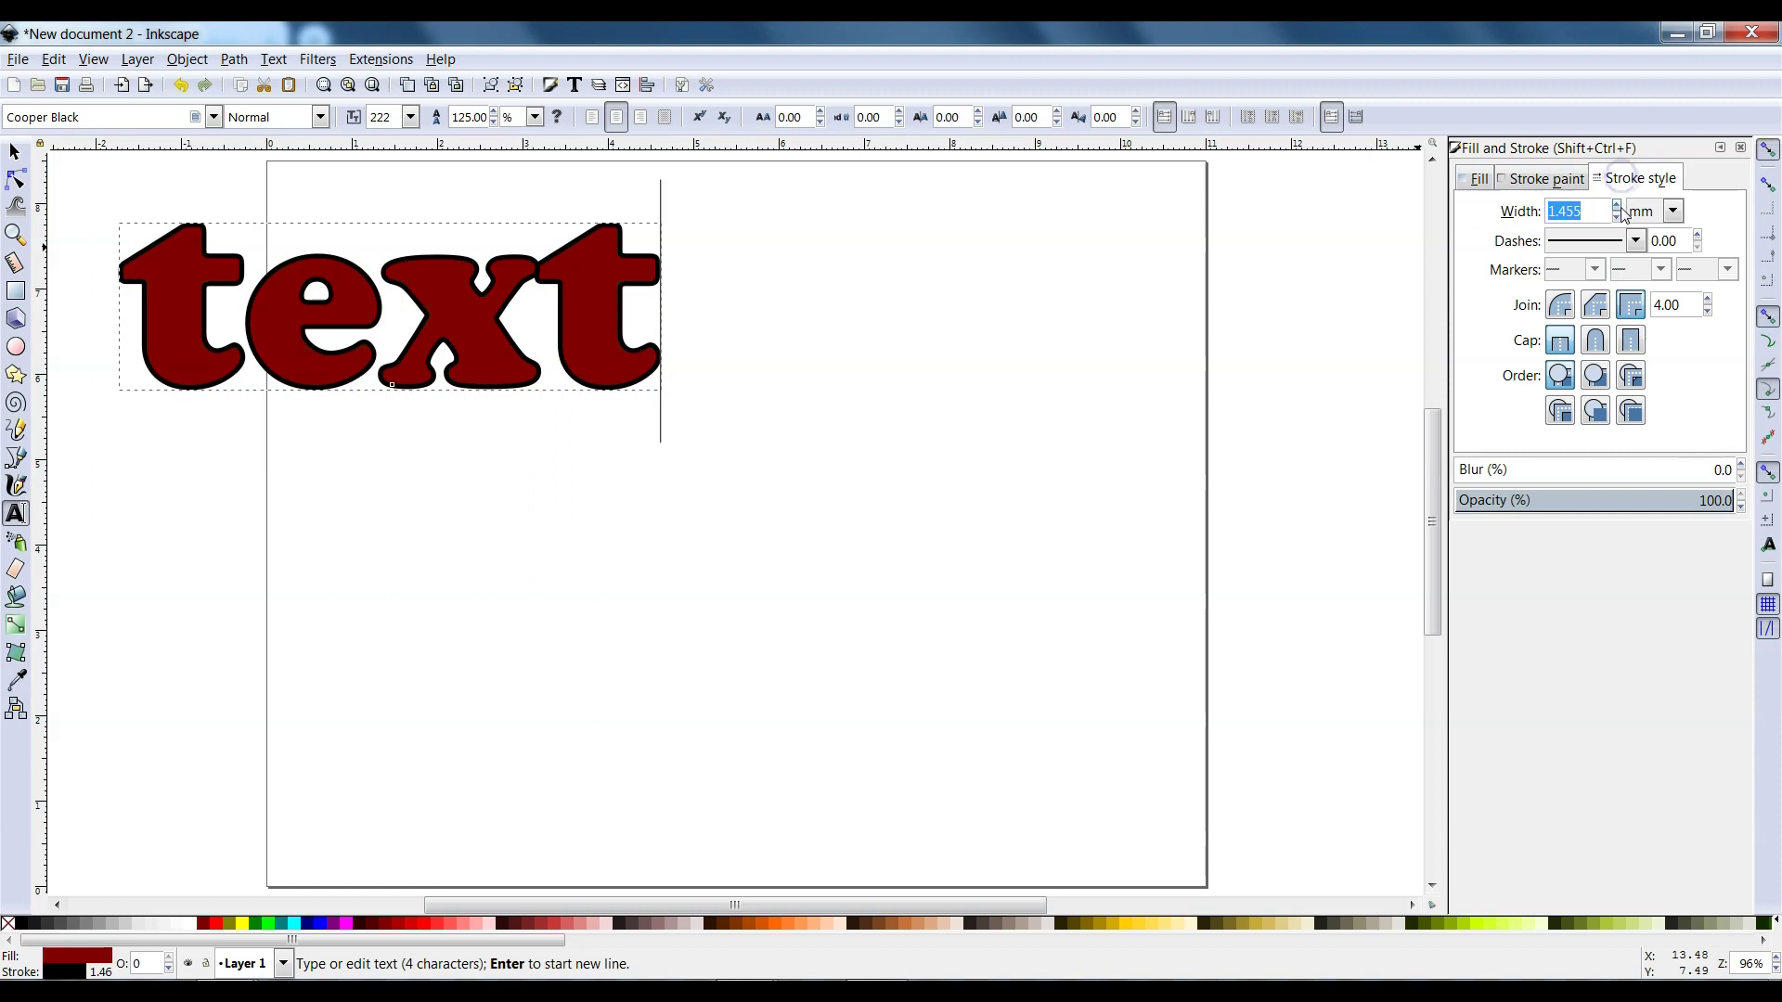
{"action": "left_click", "coordinate": [1620, 208]}
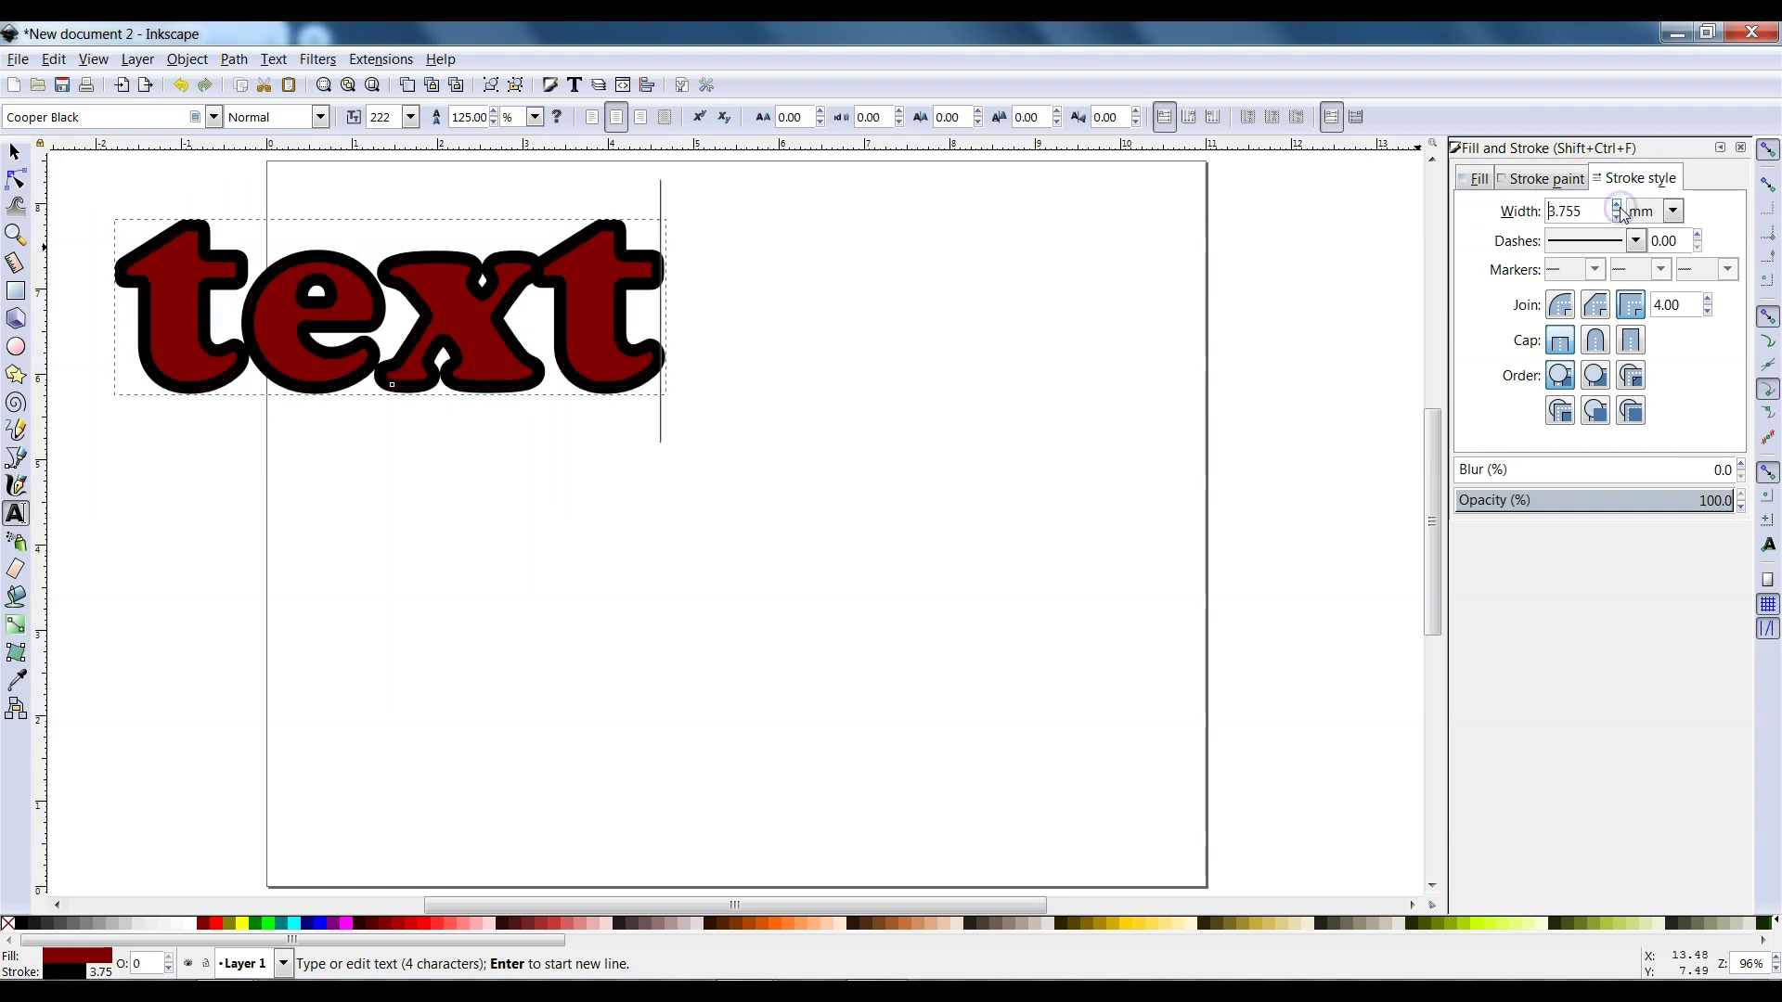
{"action": "left_click", "coordinate": [1543, 177]}
{"action": "left_click", "coordinate": [1475, 212]}
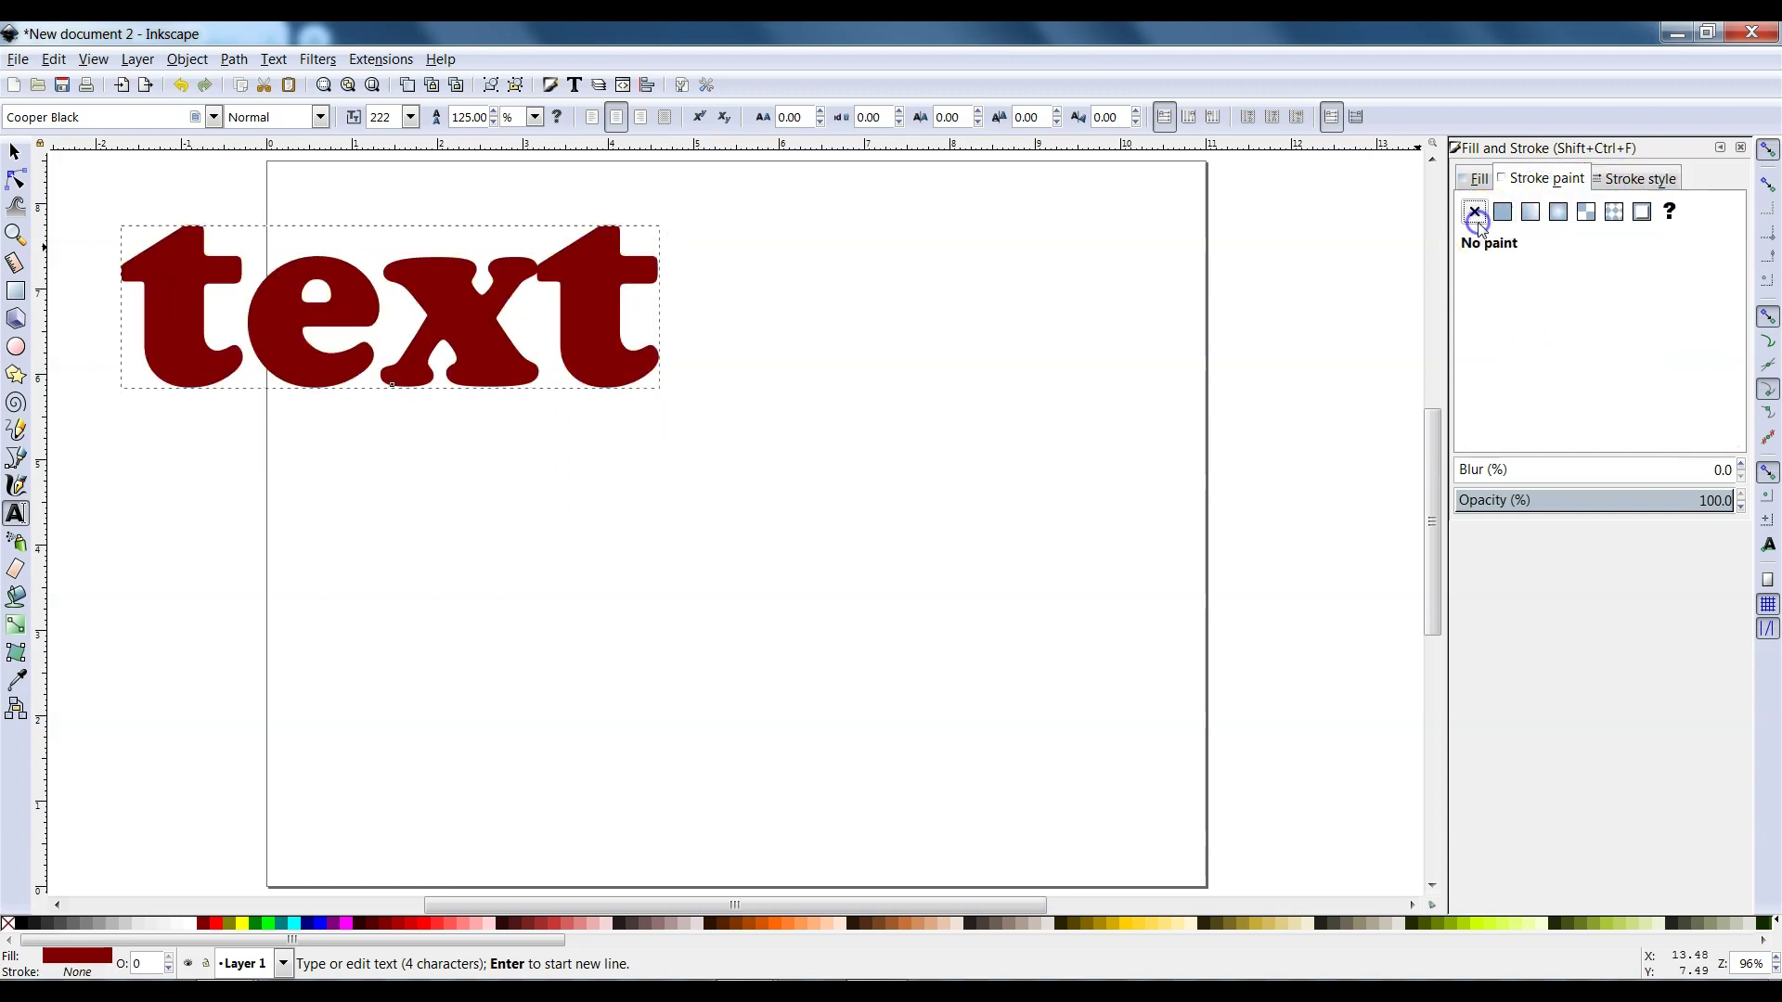
{"action": "left_click", "coordinate": [1478, 179]}
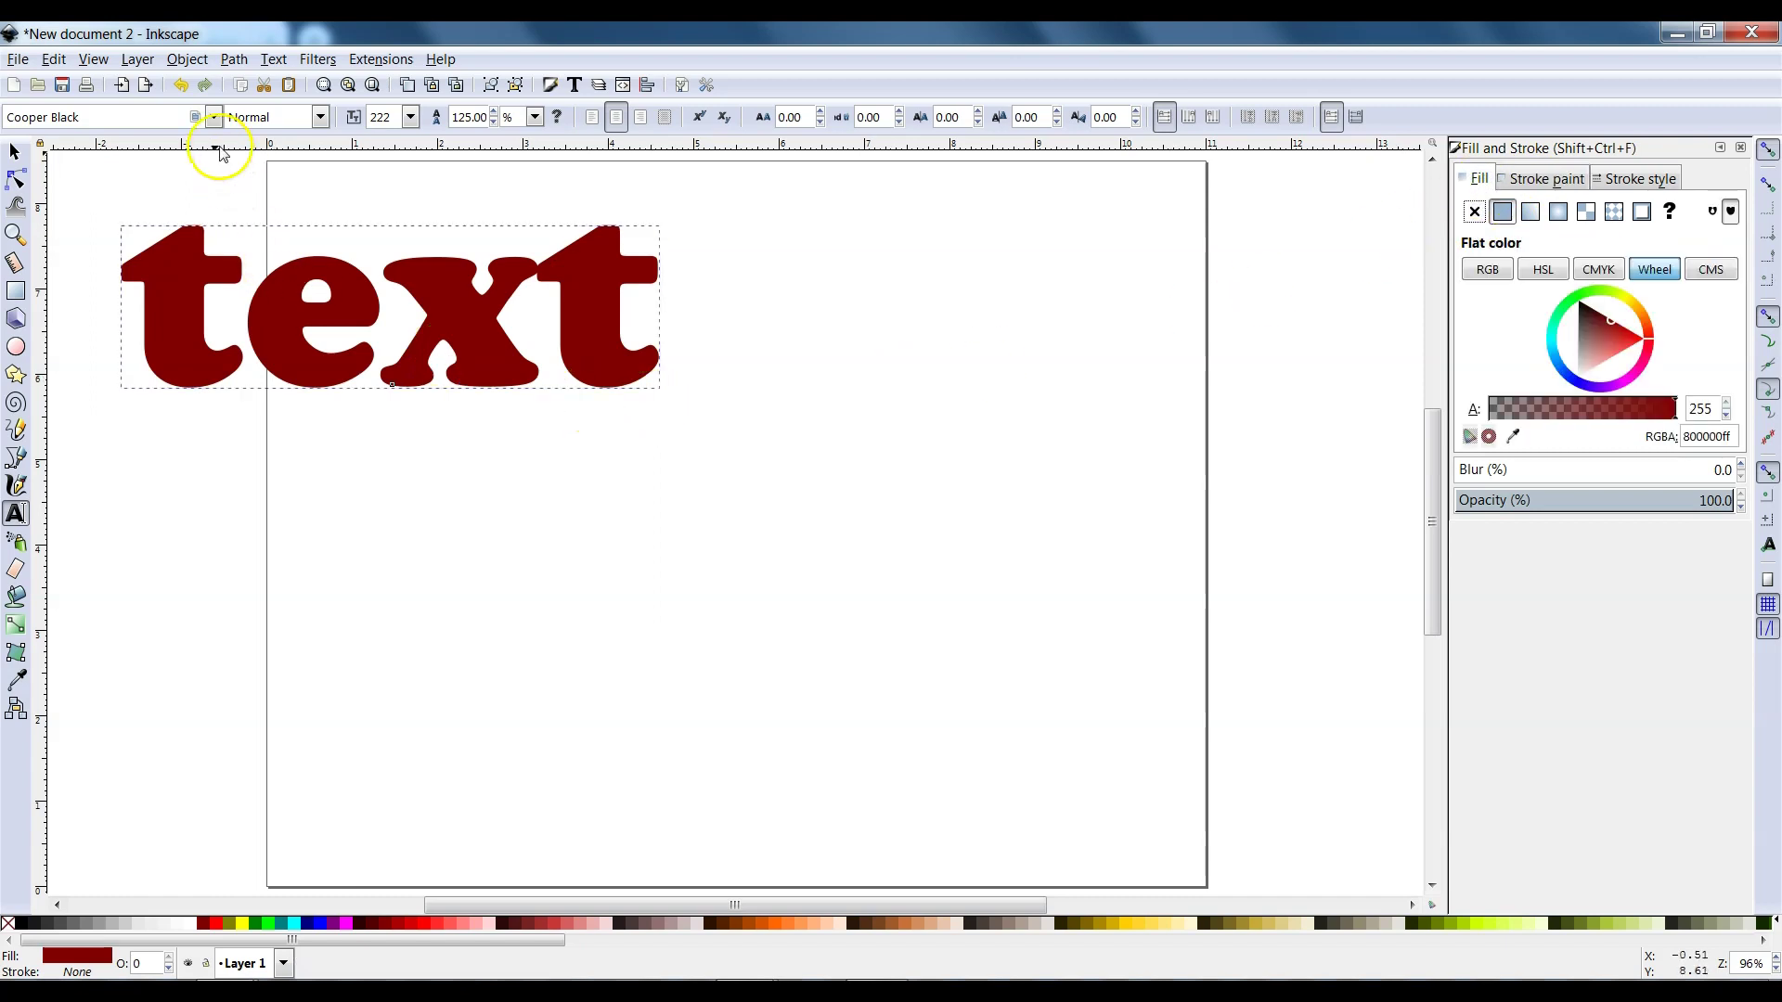
Step: Try the fonts Albertus Extra Bold and Albertus Medium on the word
{"action": "left_click", "coordinate": [215, 117]}
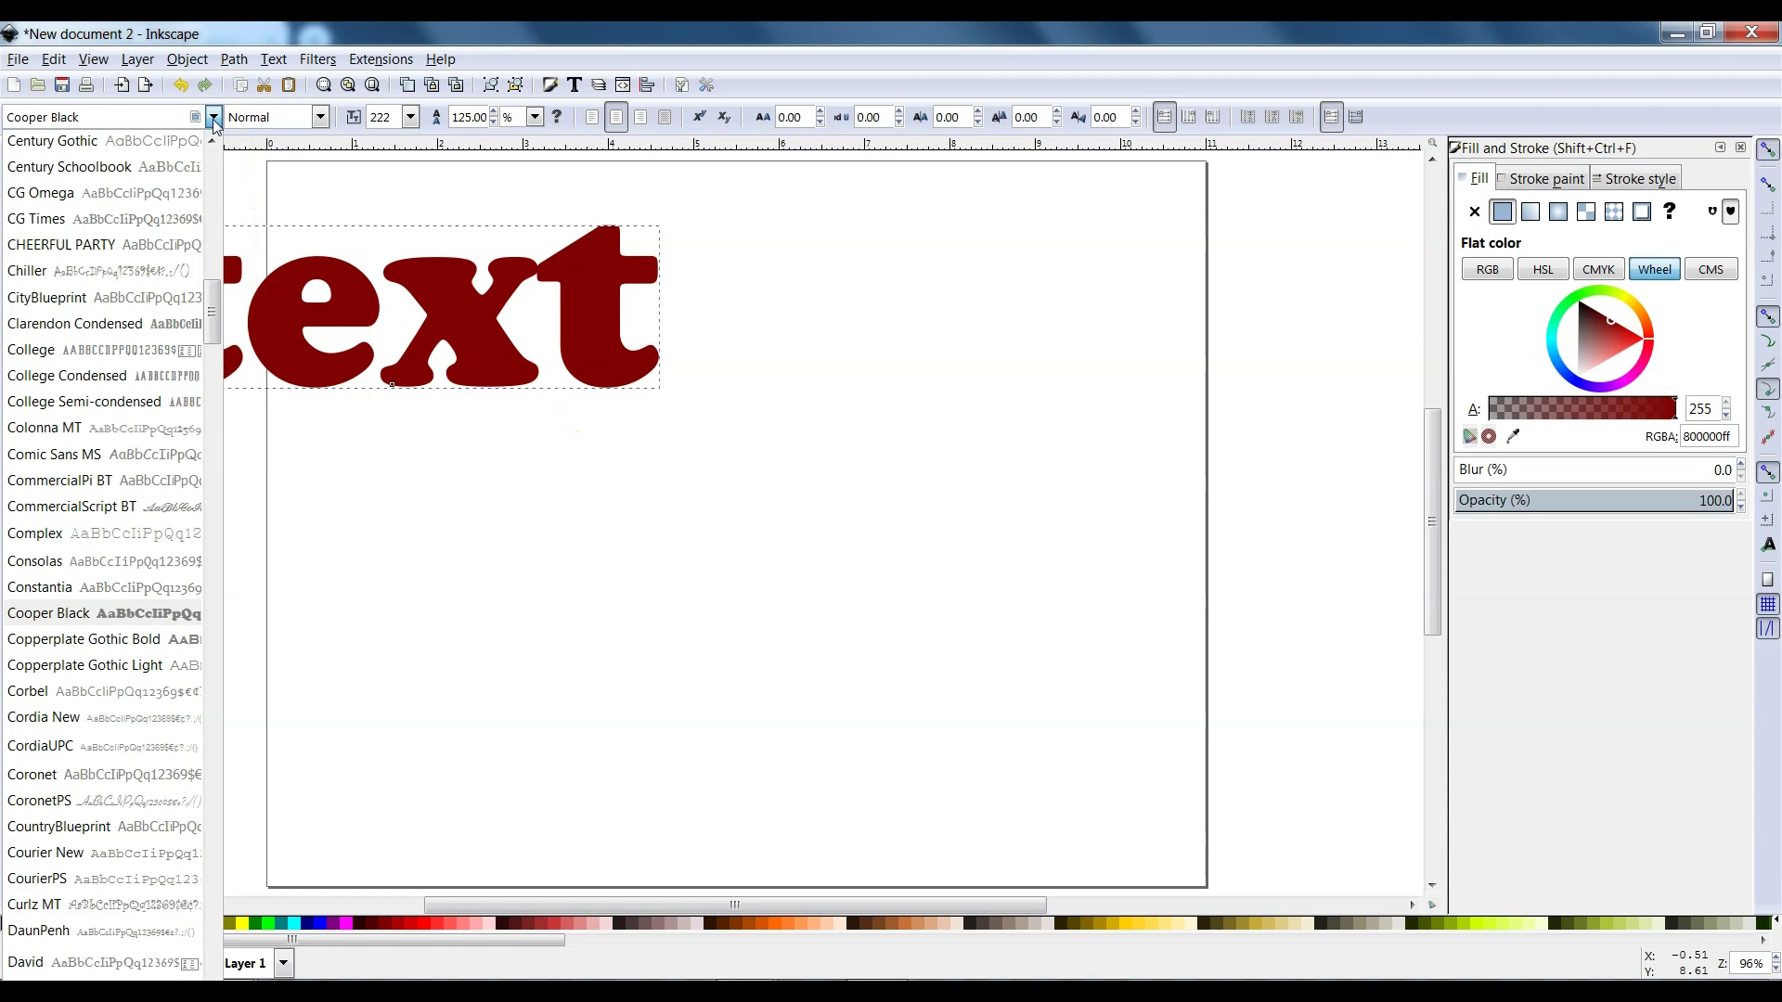
{"action": "left_click_drag", "start_coordinate": [213, 312], "coordinate": [216, 192]}
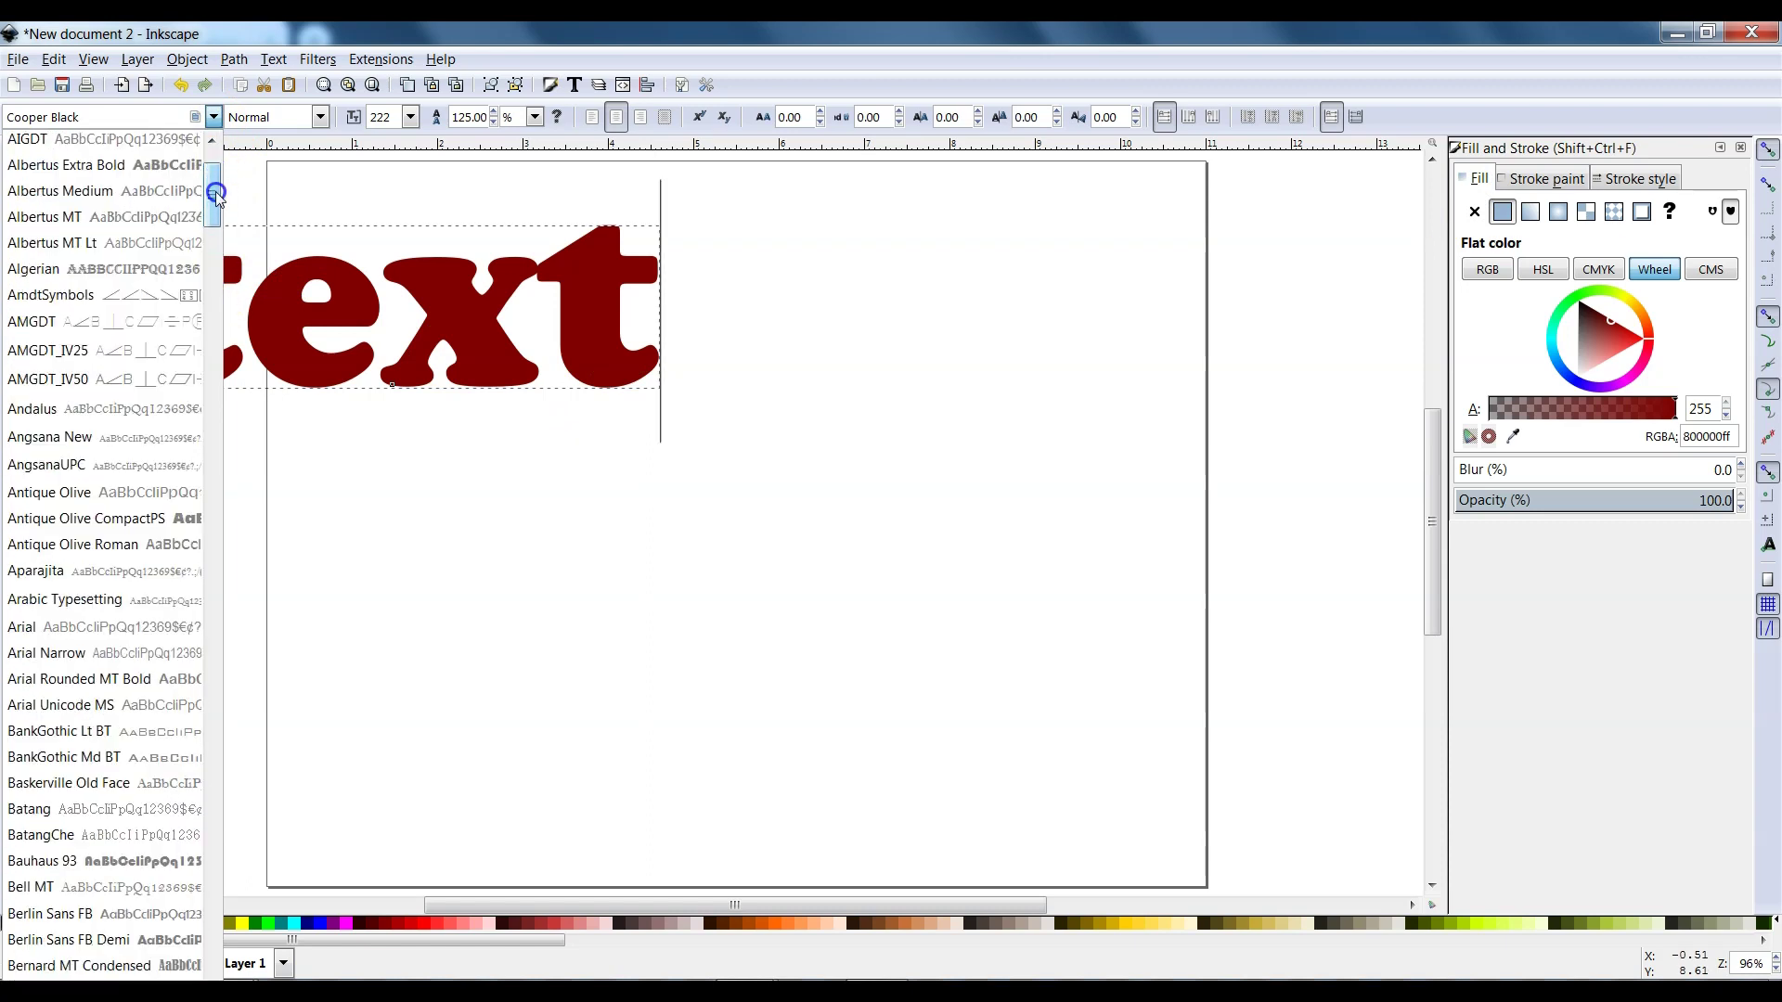
{"action": "left_click", "coordinate": [178, 163]}
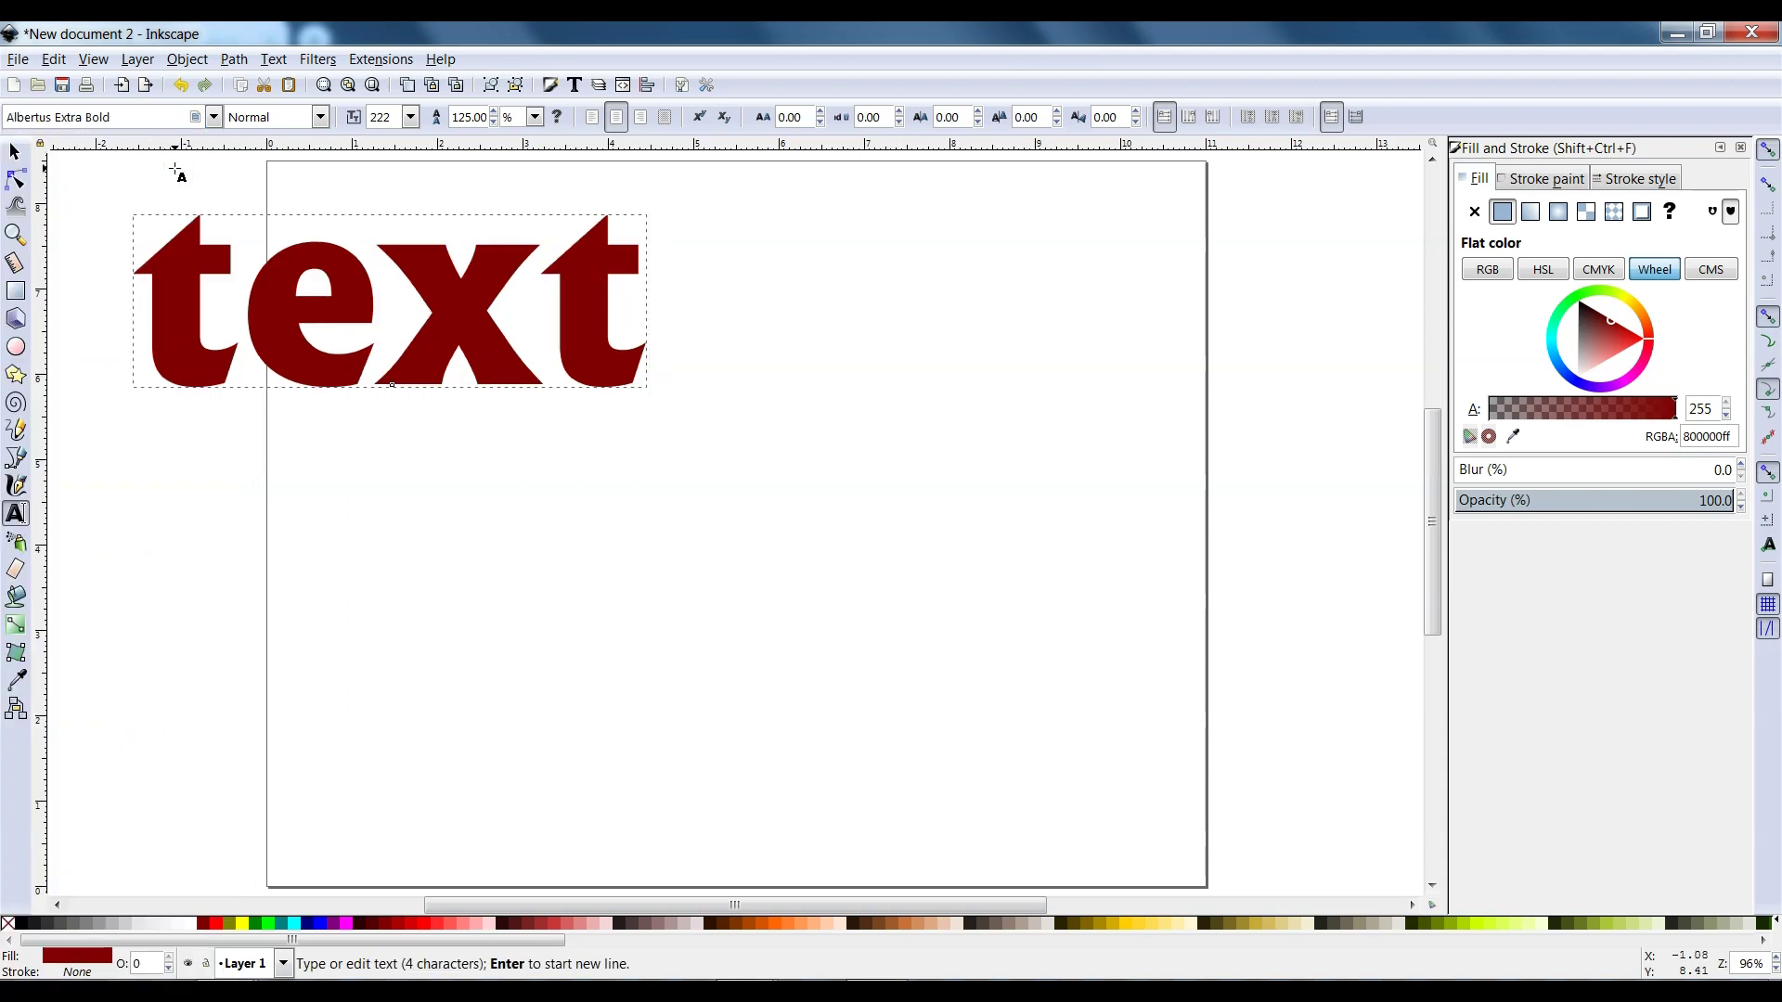
{"action": "left_click", "coordinate": [213, 116]}
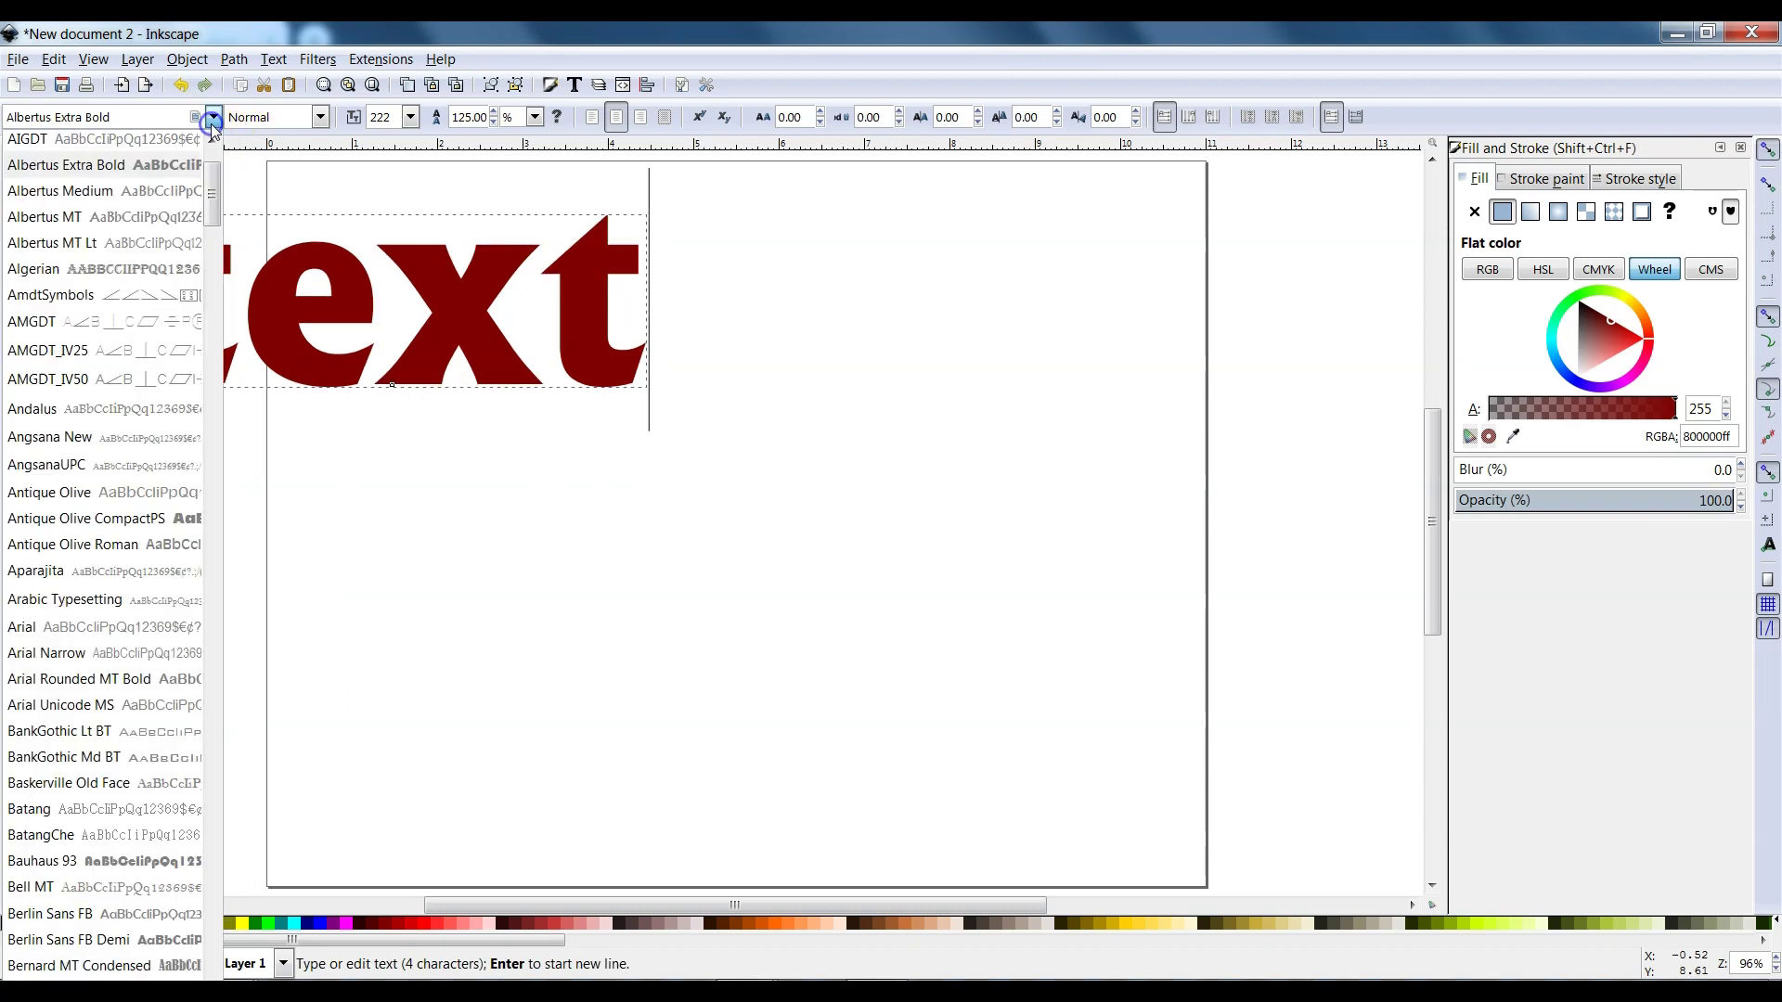
{"action": "left_click", "coordinate": [144, 197]}
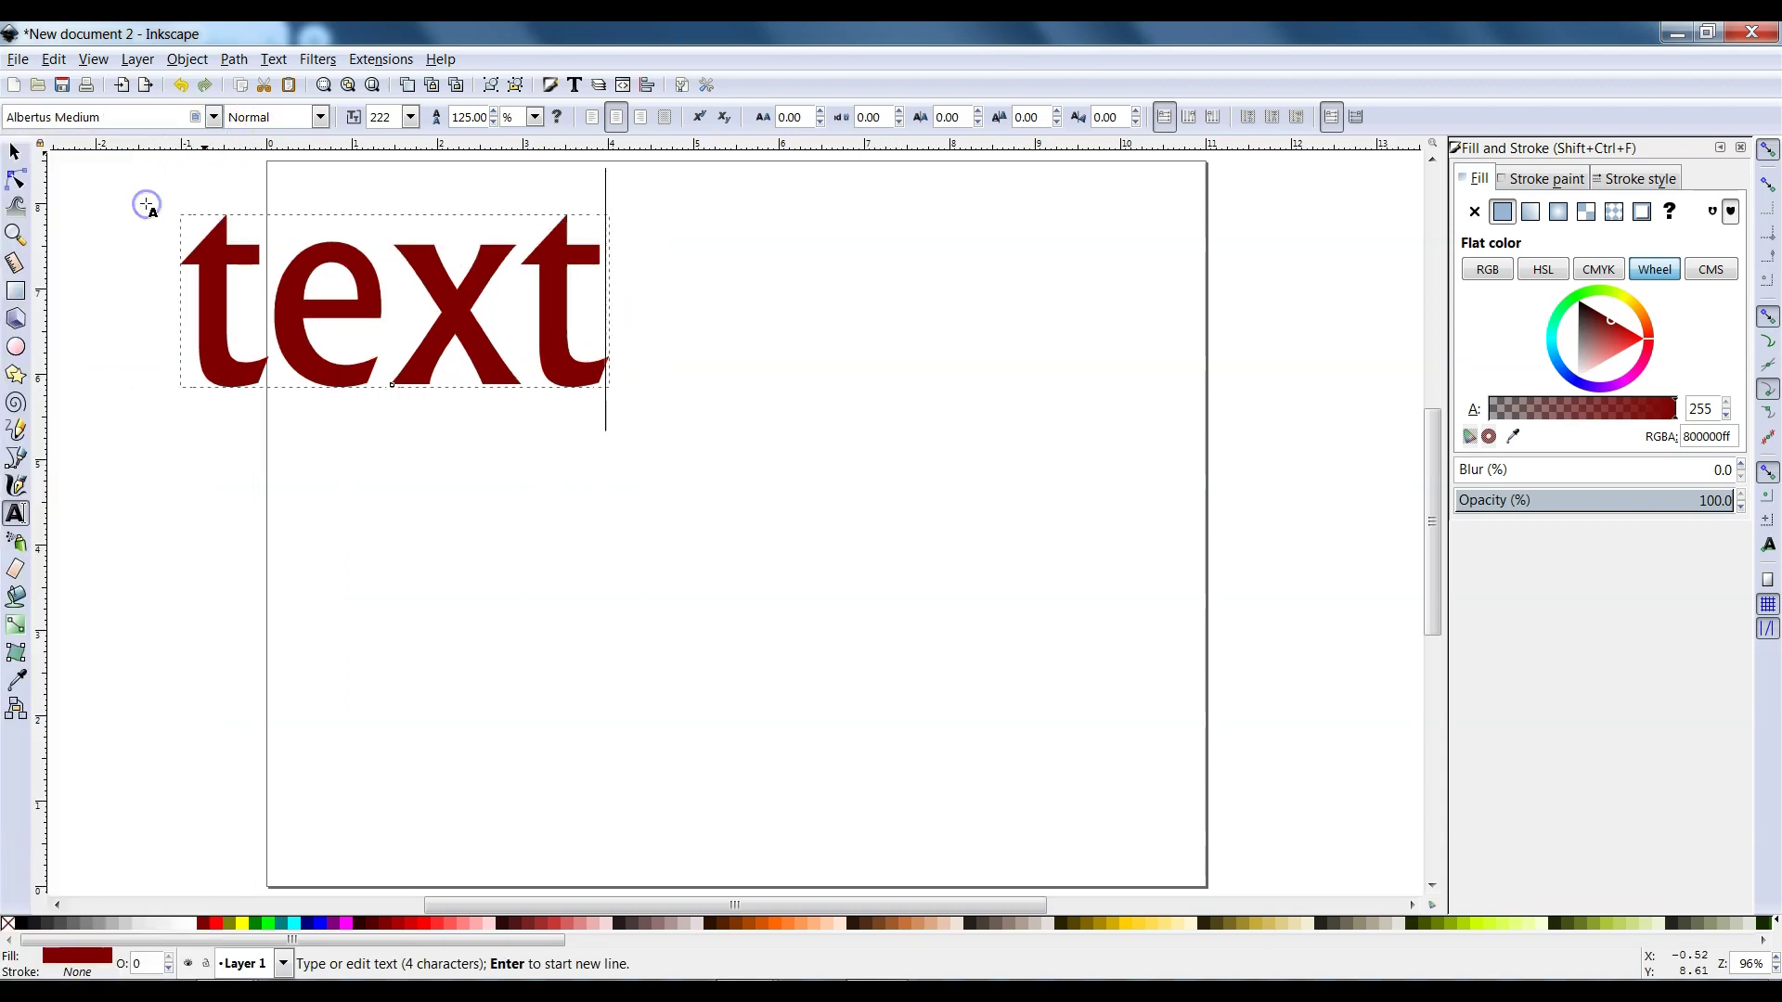
Step: Try Arial Narrow on the word, and set its font to Bell MT
{"action": "left_click", "coordinate": [215, 118]}
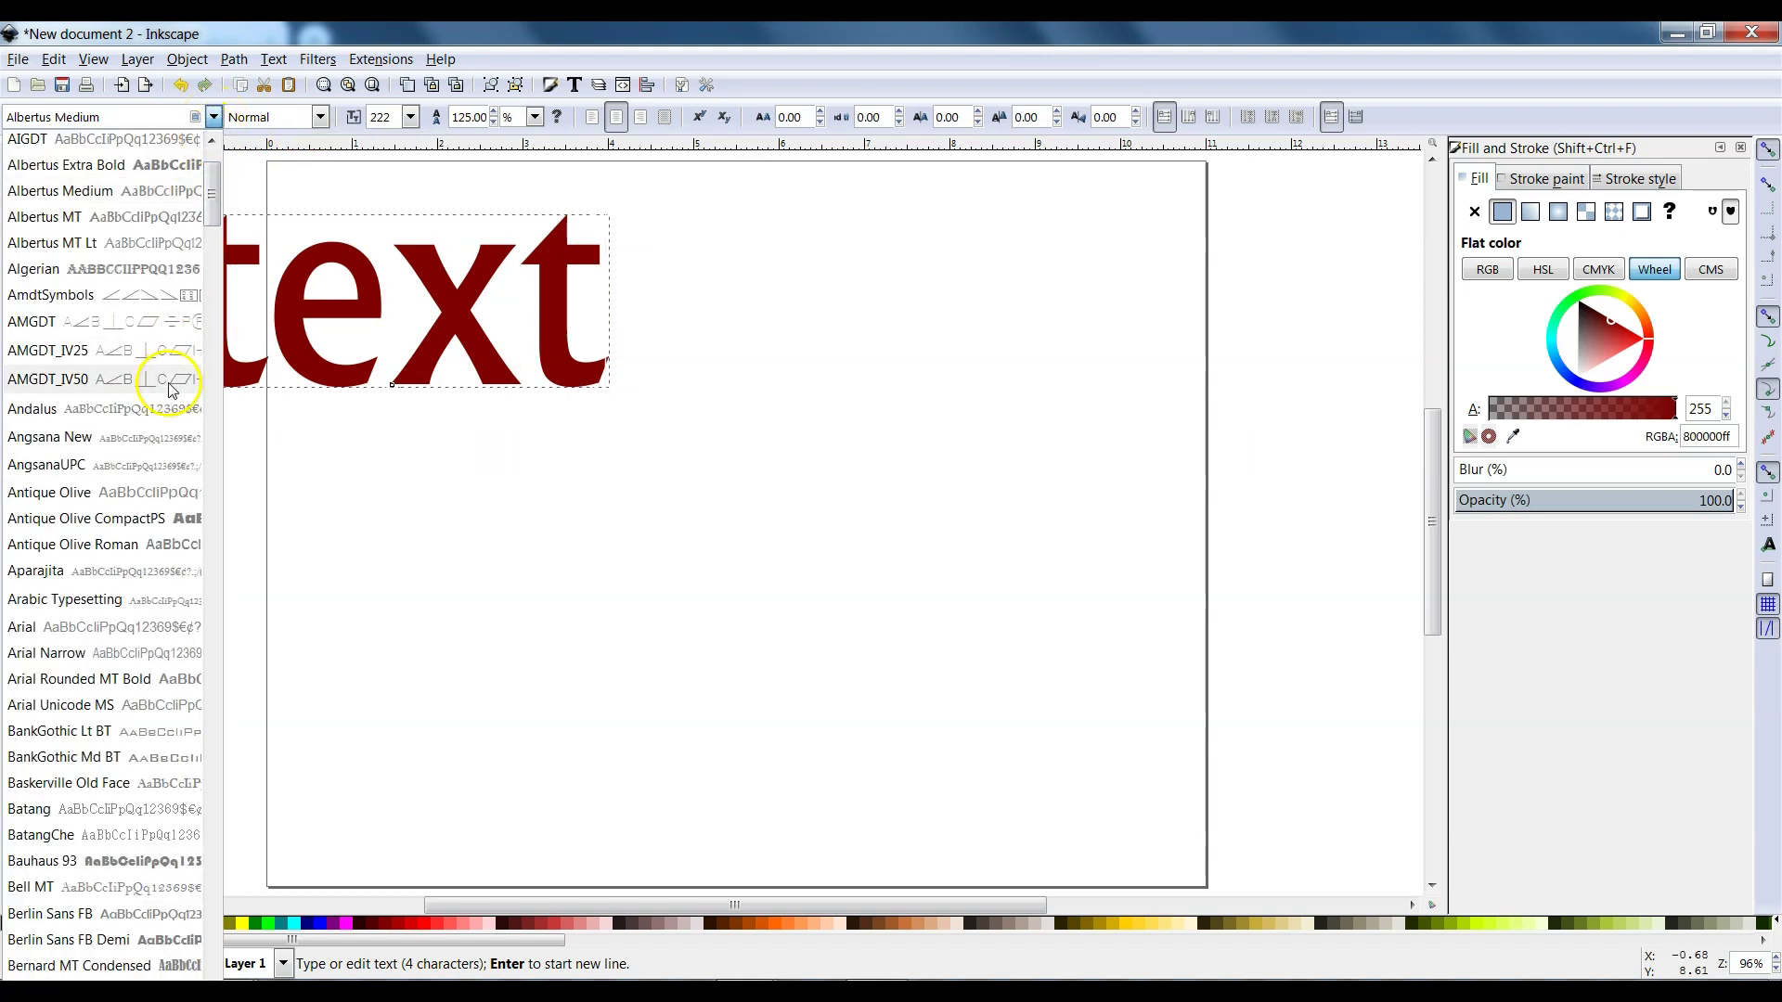
{"action": "scroll", "coordinate": [139, 641], "scroll_direction": "down", "scroll_amount": 3}
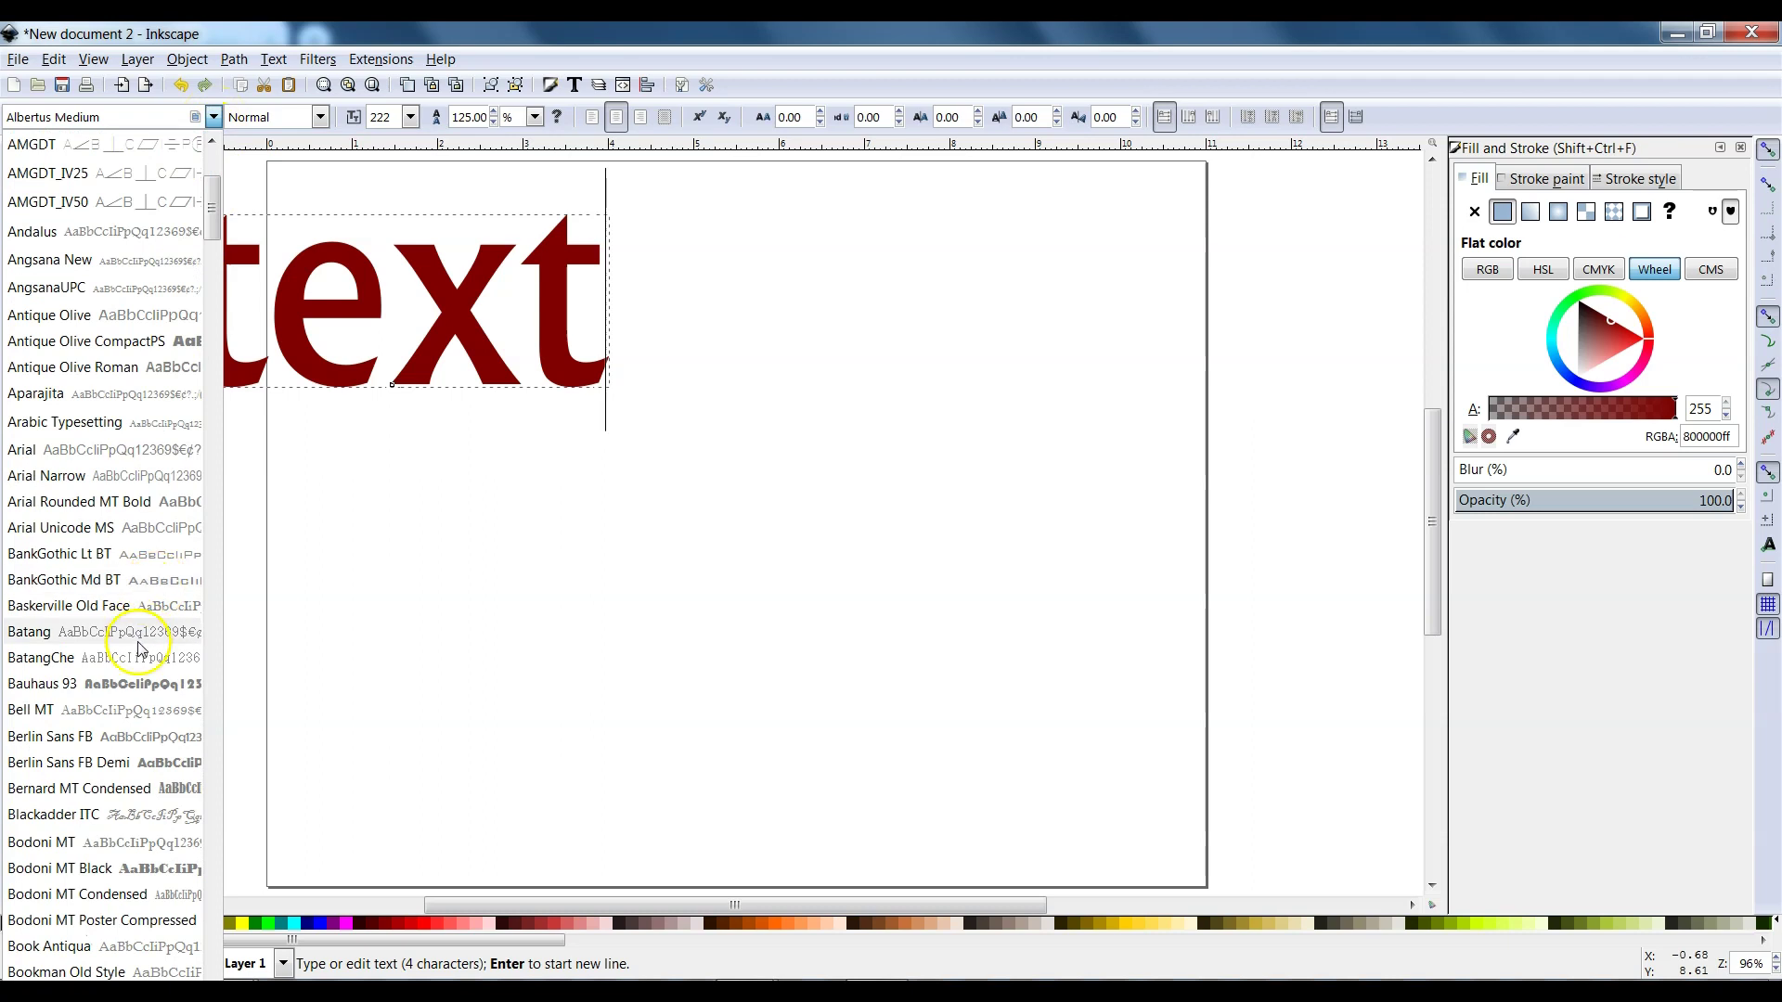
{"action": "left_click", "coordinate": [125, 475]}
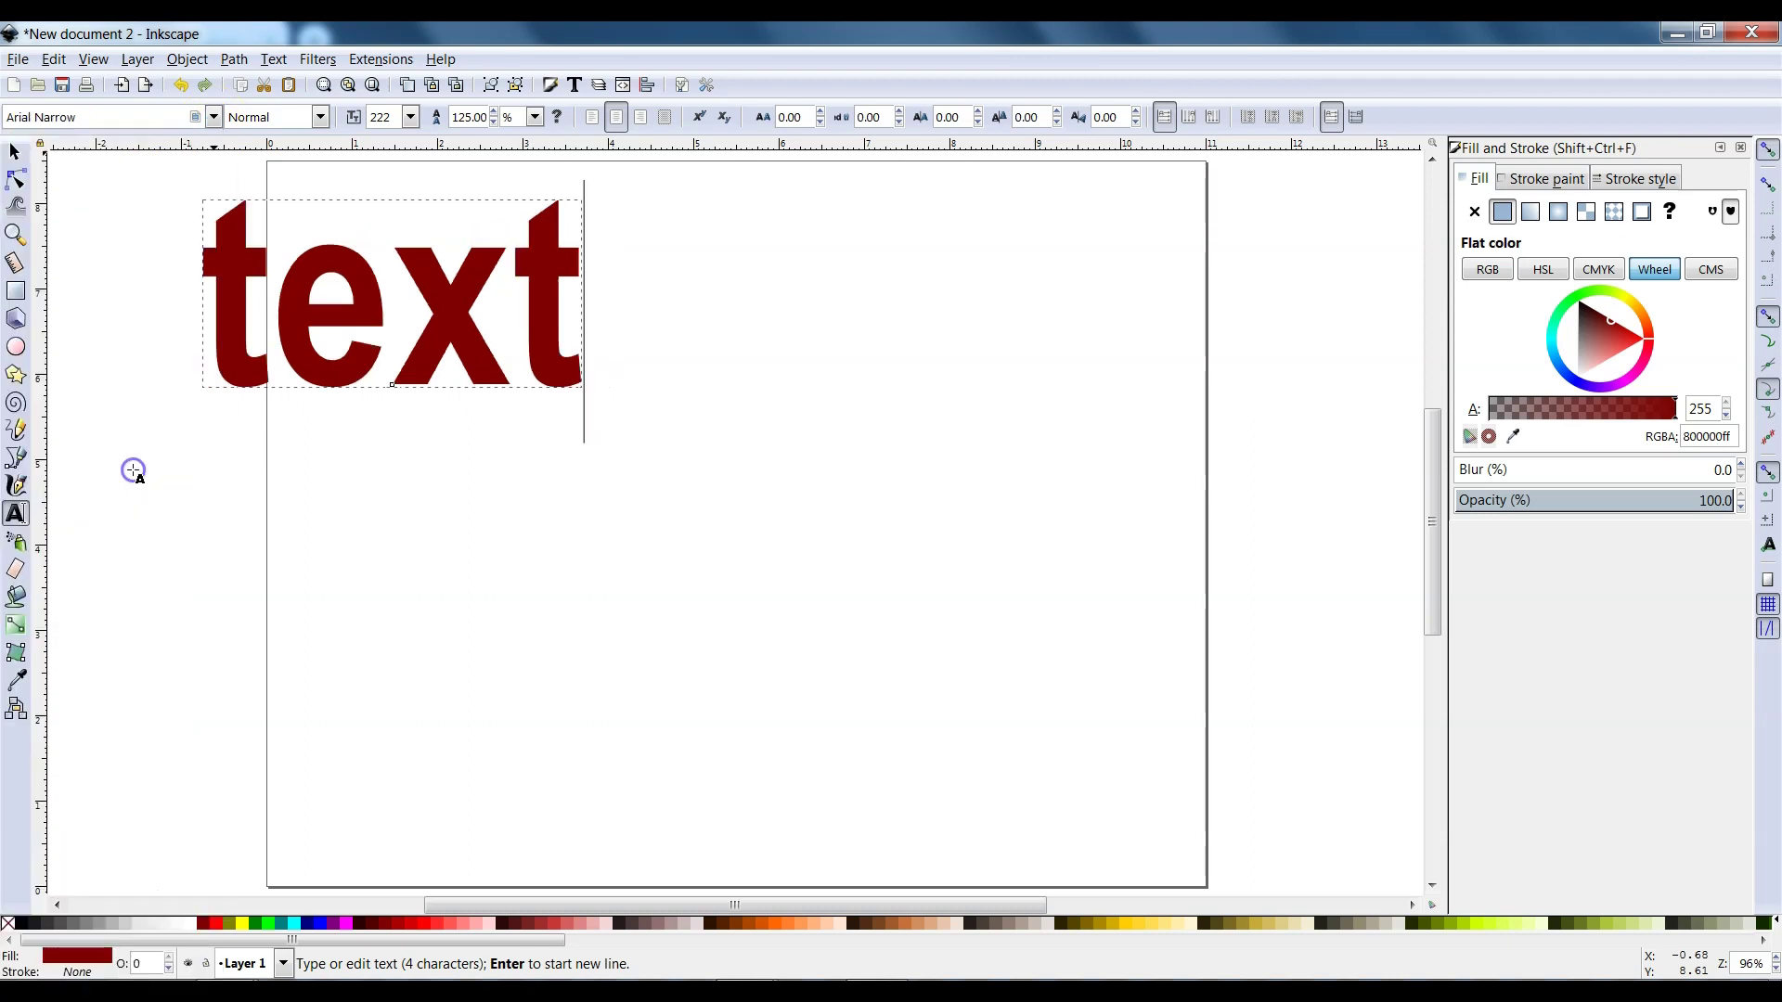
{"action": "left_click", "coordinate": [215, 117]}
{"action": "left_click", "coordinate": [125, 707]}
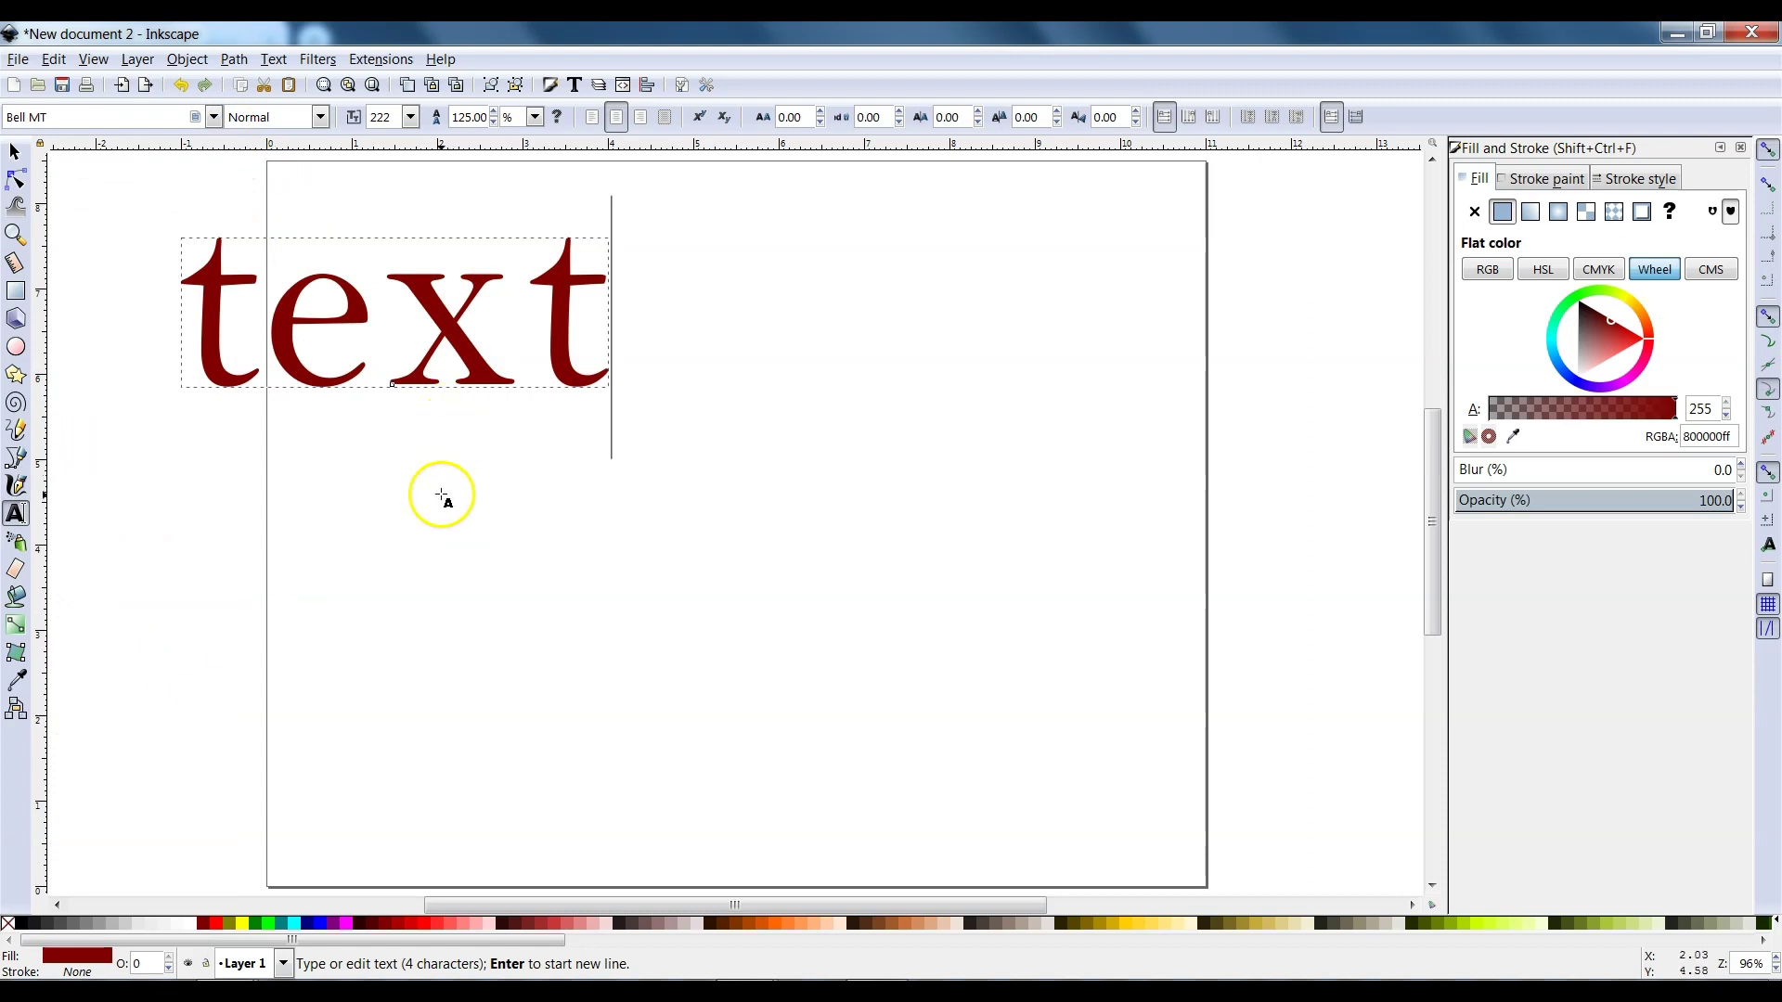
Step: Try the font Antique Olive CompactPS on the word, and set its font to Berlin Sans FB Demi
{"action": "left_click", "coordinate": [213, 118]}
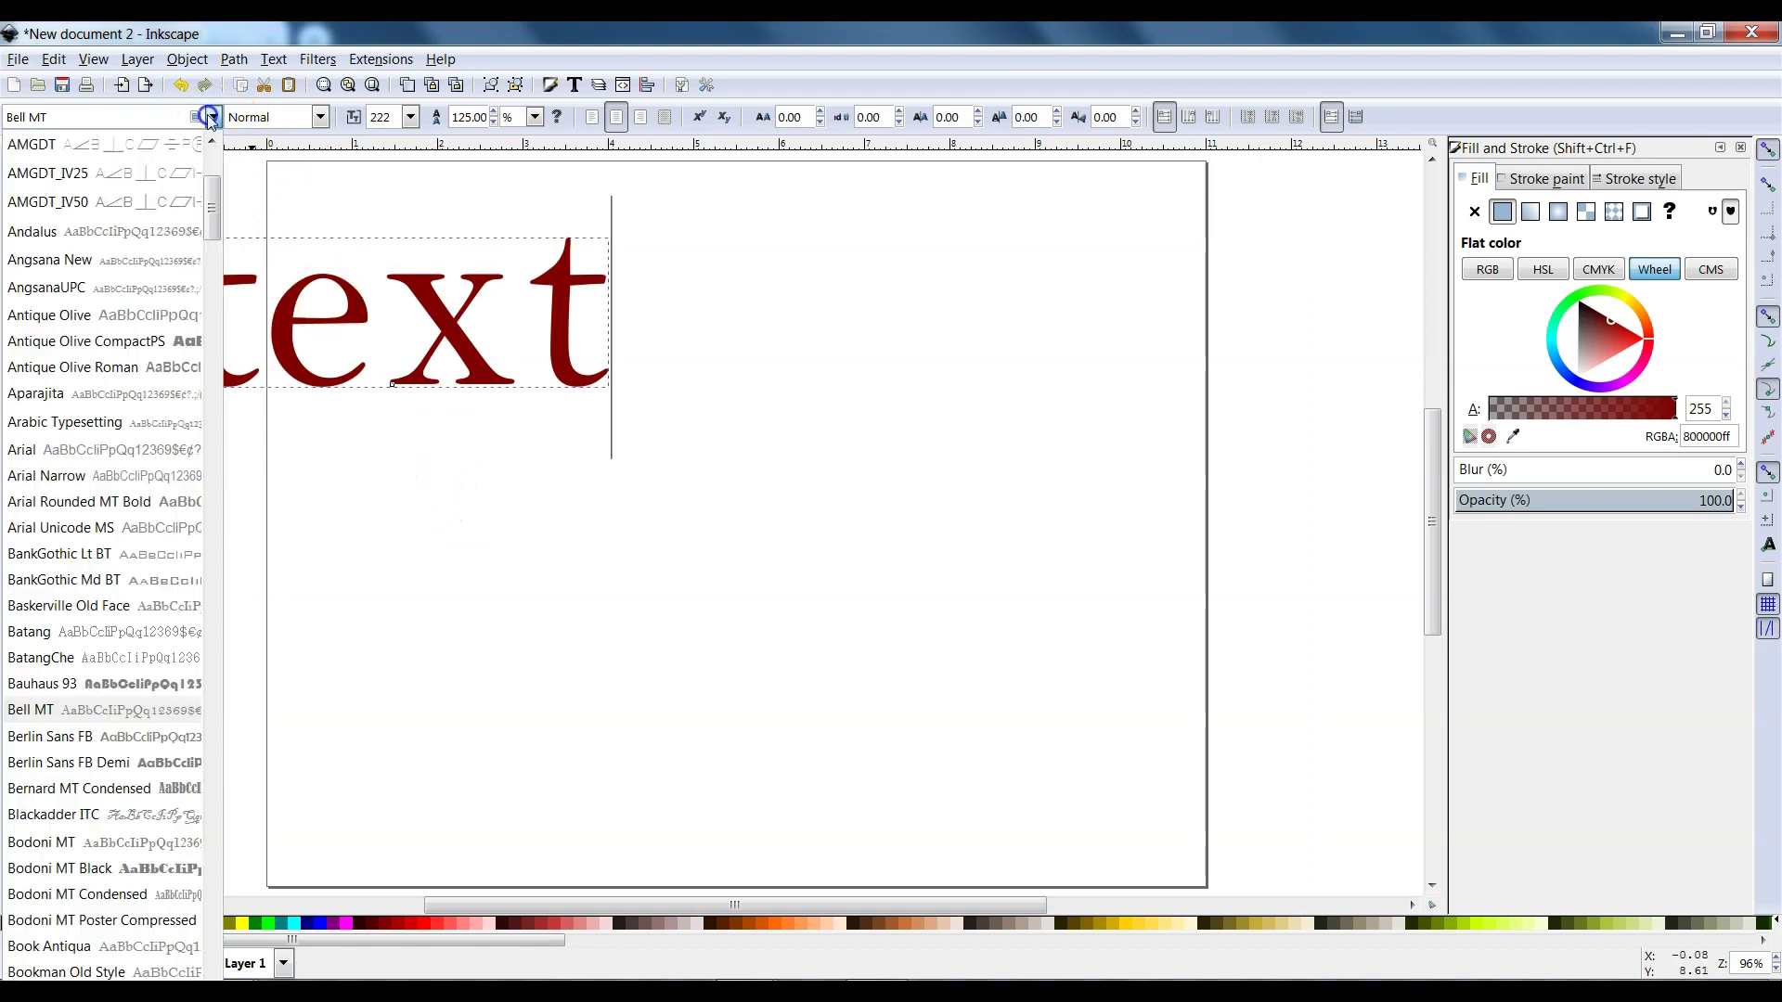
{"action": "left_click", "coordinate": [156, 344]}
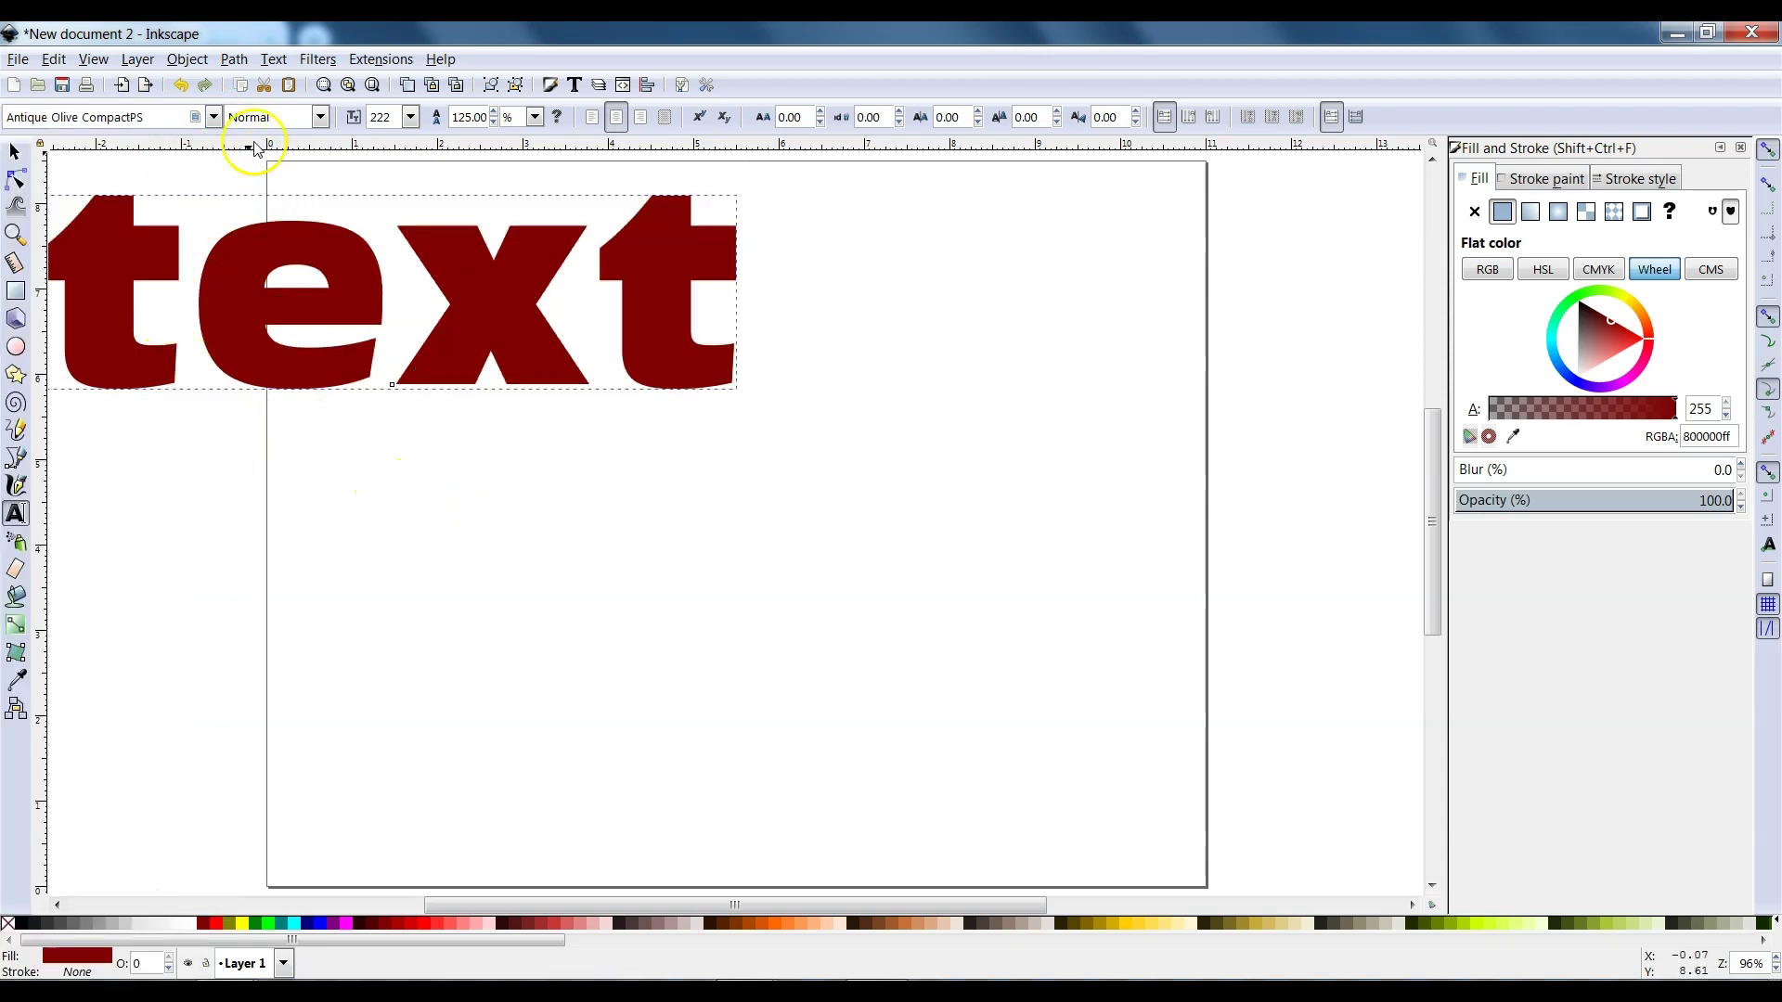
{"action": "left_click", "coordinate": [212, 118]}
{"action": "left_click_drag", "start_coordinate": [212, 227], "coordinate": [215, 267]}
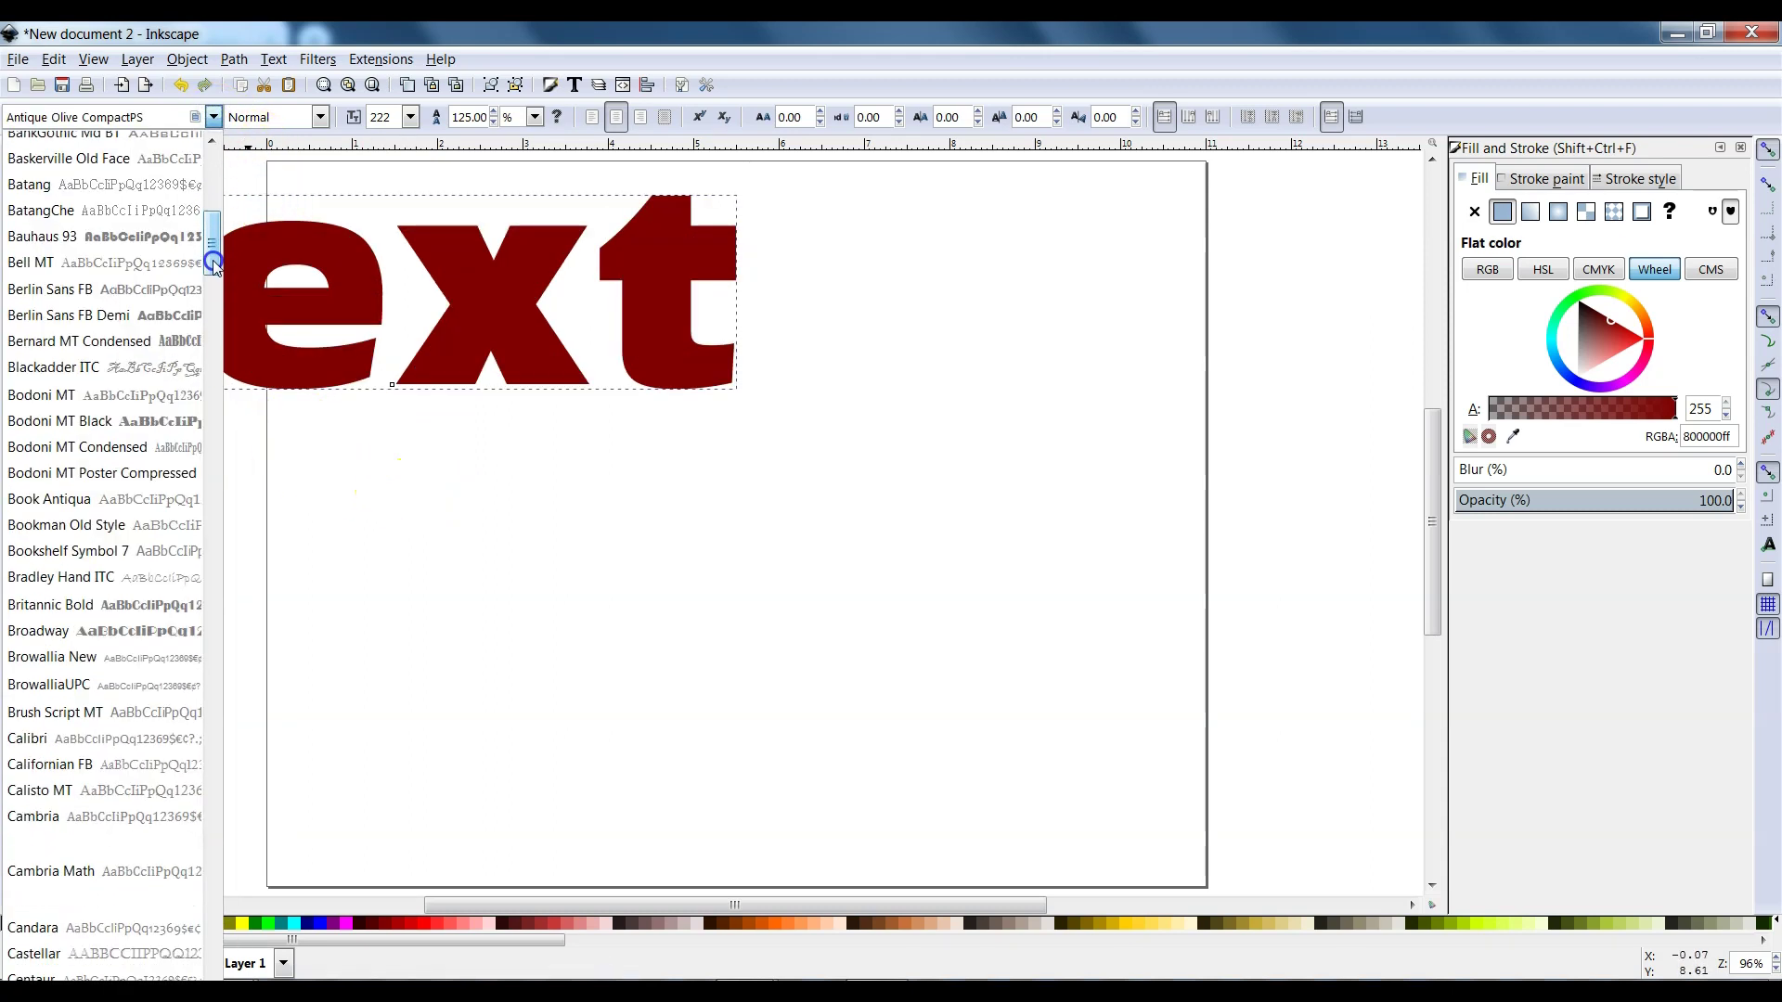
{"action": "left_click", "coordinate": [176, 315]}
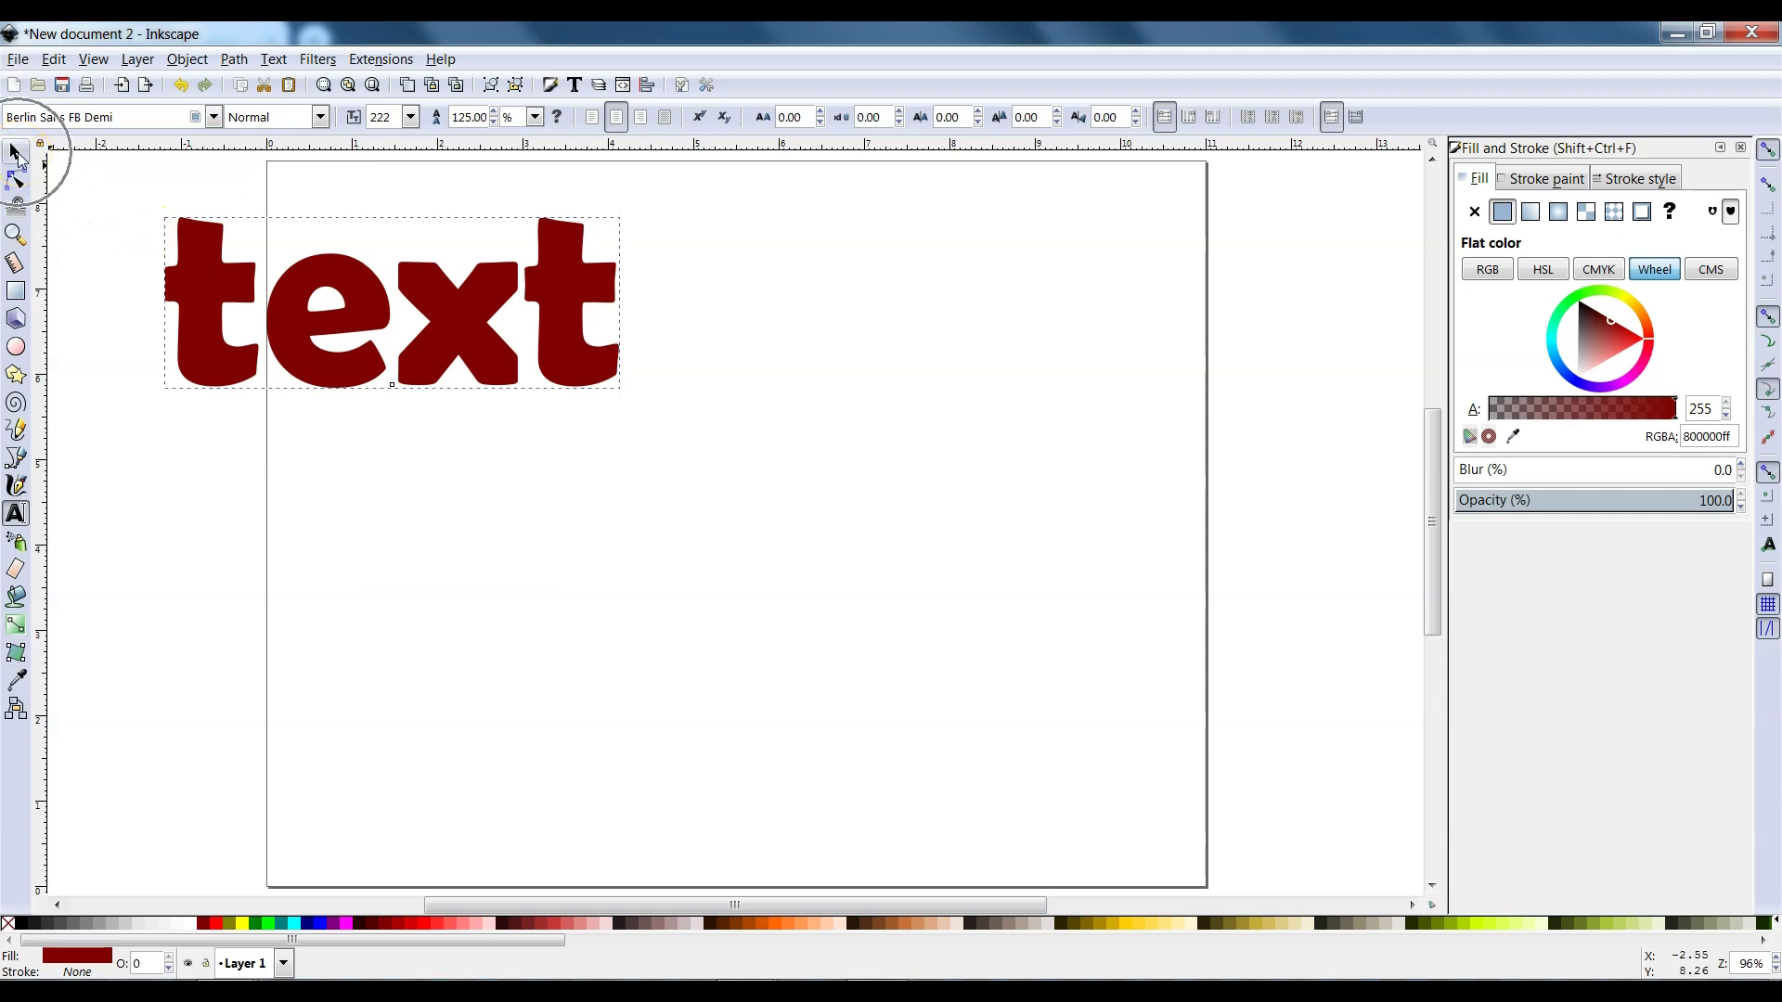
Step: Move the word onto the page and scale it proportionally to about 9.79 in wide by 3.67 in high, nearly filling the page width
{"action": "left_click", "coordinate": [16, 154]}
{"action": "left_click_drag", "start_coordinate": [319, 310], "coordinate": [647, 427]}
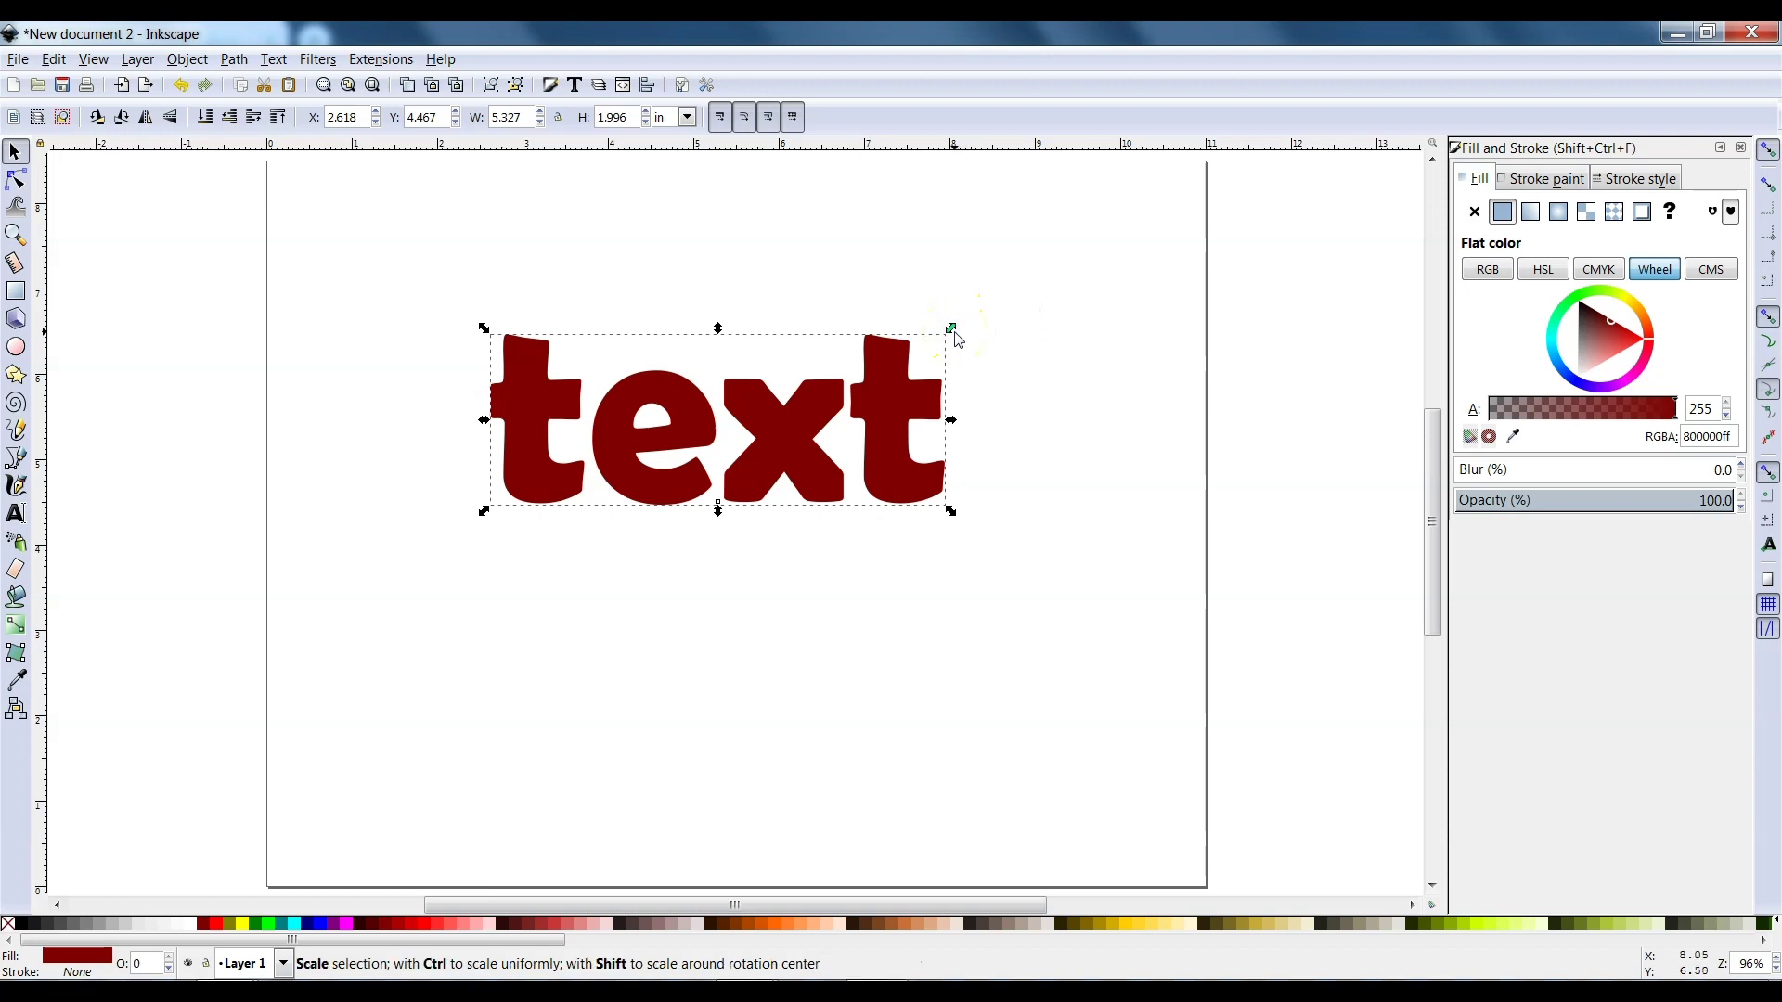
{"action": "key", "text": "ctrl"}
{"action": "left_click_drag", "start_coordinate": [954, 332], "coordinate": [1161, 242]}
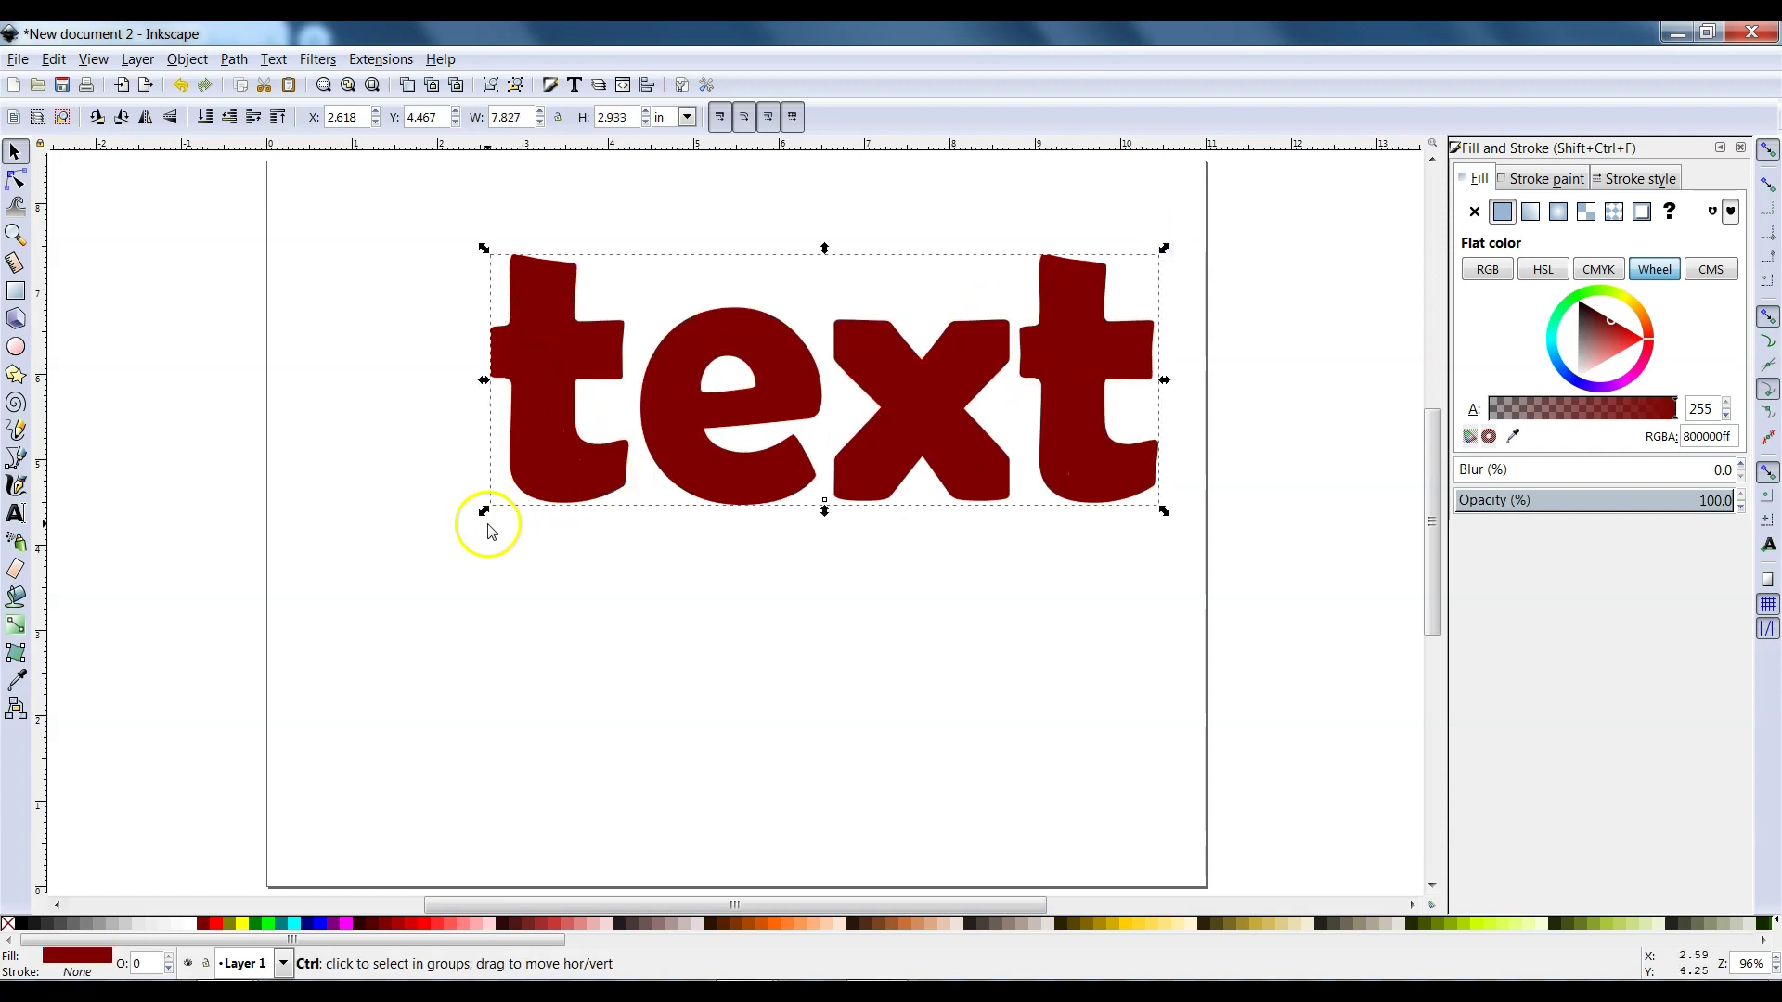
{"action": "left_click_drag", "start_coordinate": [482, 511], "coordinate": [318, 657]}
{"action": "left_click_drag", "start_coordinate": [399, 549], "coordinate": [385, 608]}
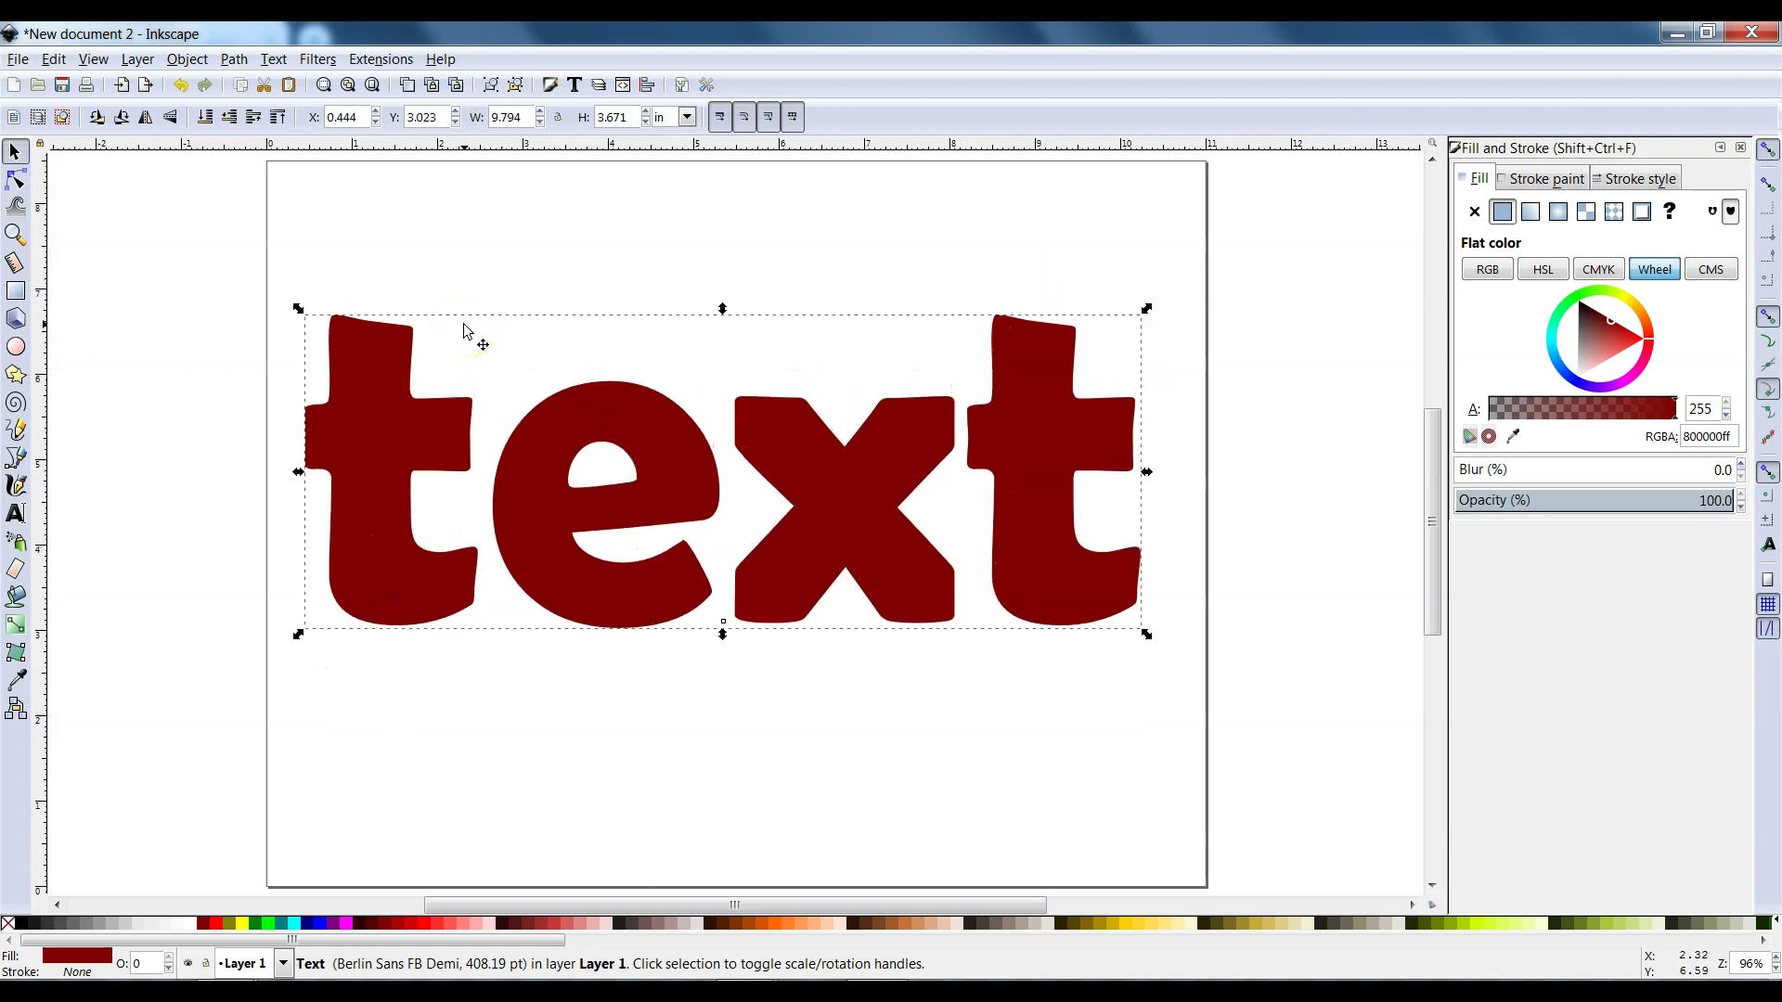
{"action": "left_click", "coordinate": [545, 259]}
{"action": "left_click", "coordinate": [561, 444]}
Step: Nudge the word slightly upward on the page and convert the text object to paths
{"action": "left_click", "coordinate": [274, 59]}
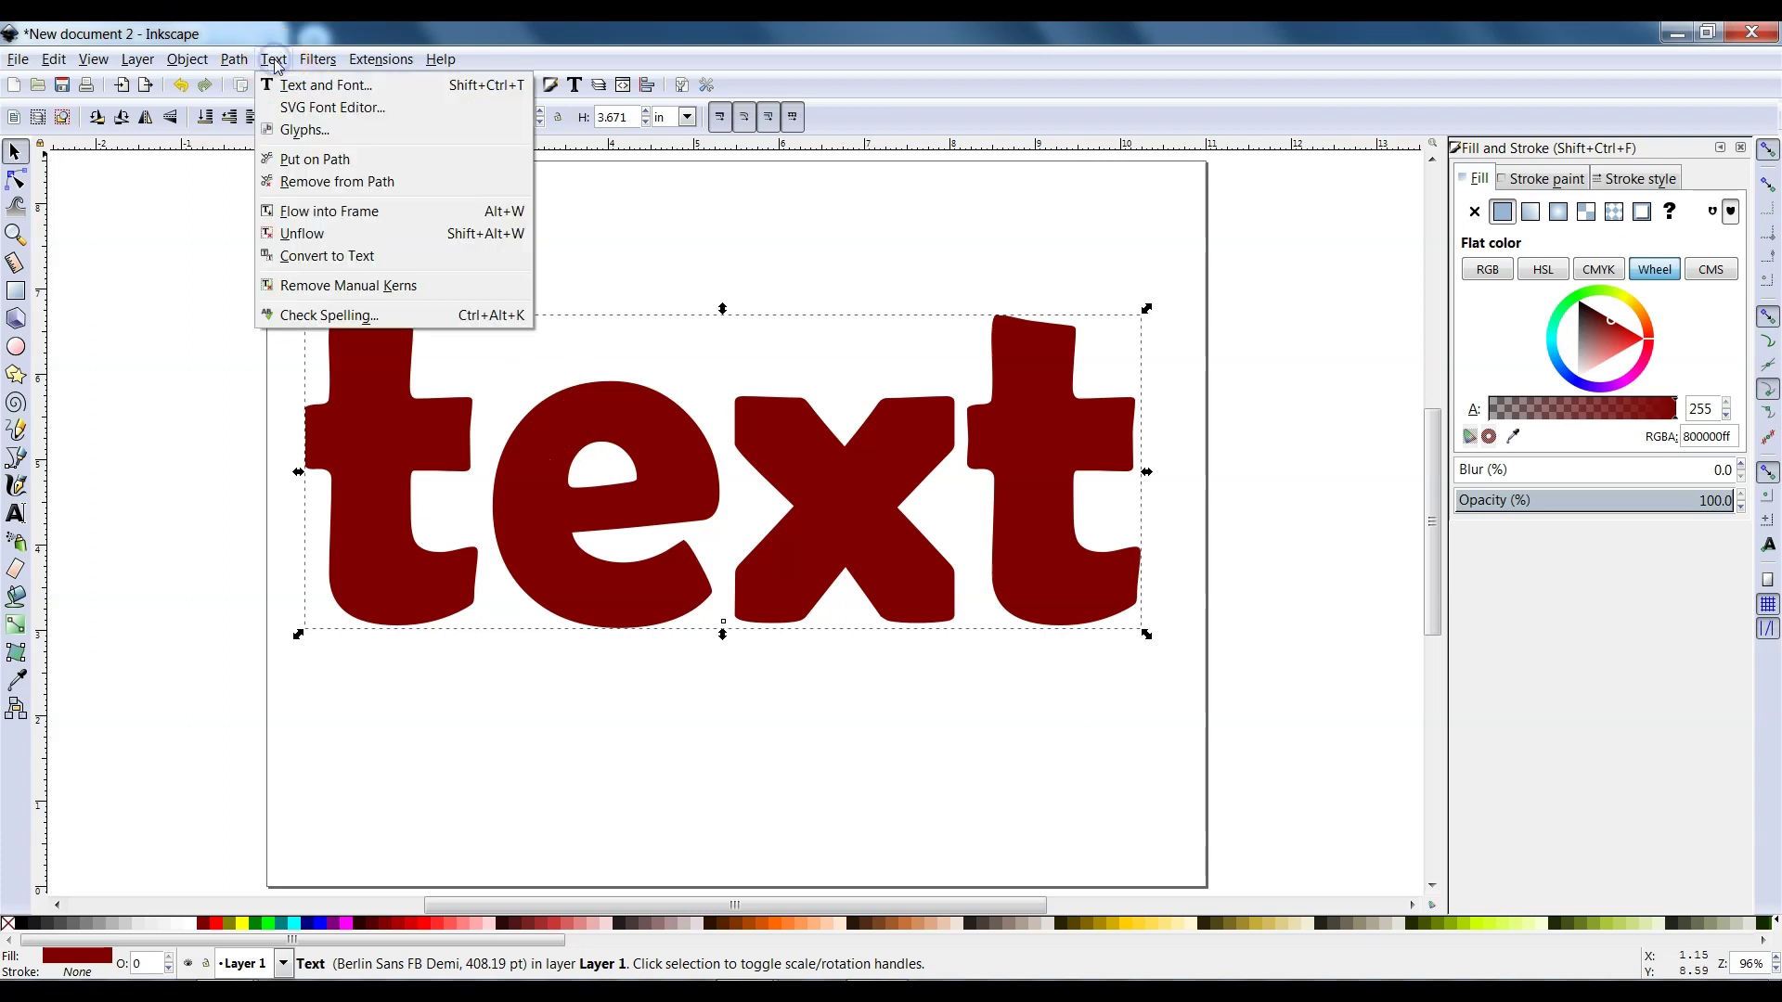
{"action": "mouse_move", "coordinate": [233, 61]}
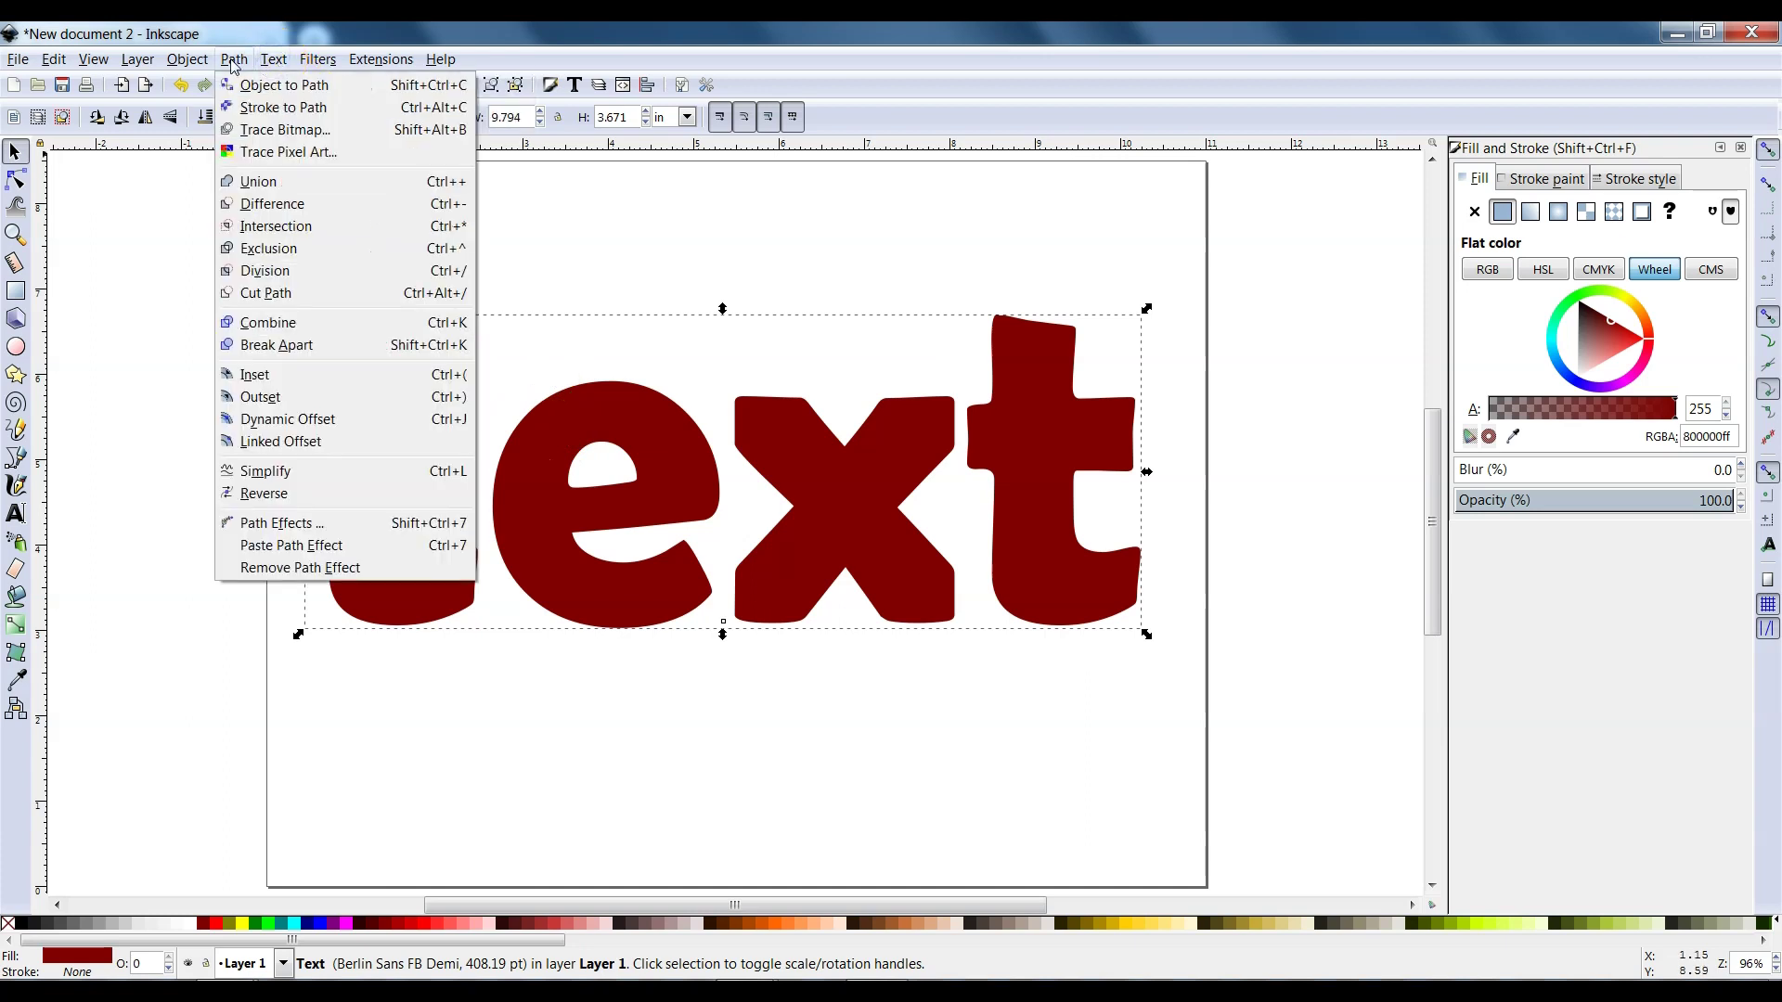
{"action": "left_click", "coordinate": [696, 247]}
{"action": "left_click_drag", "start_coordinate": [420, 407], "coordinate": [421, 389]}
{"action": "left_click", "coordinate": [282, 59]}
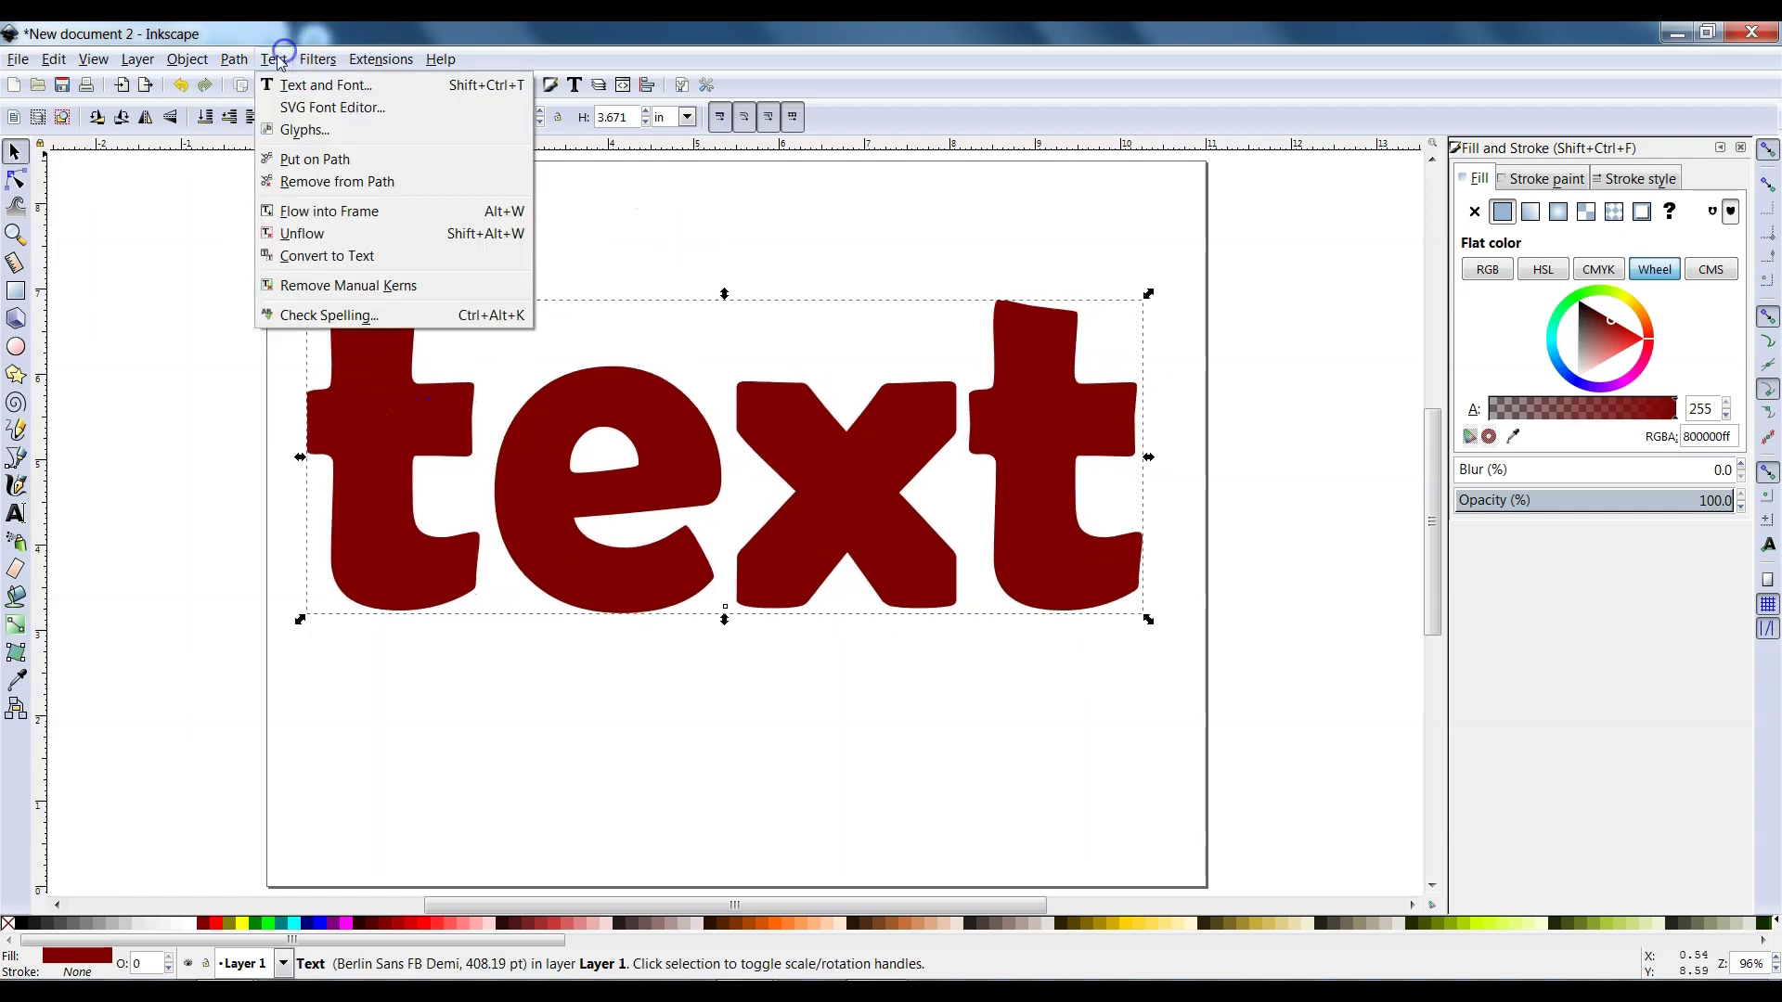
{"action": "mouse_move", "coordinate": [236, 61]}
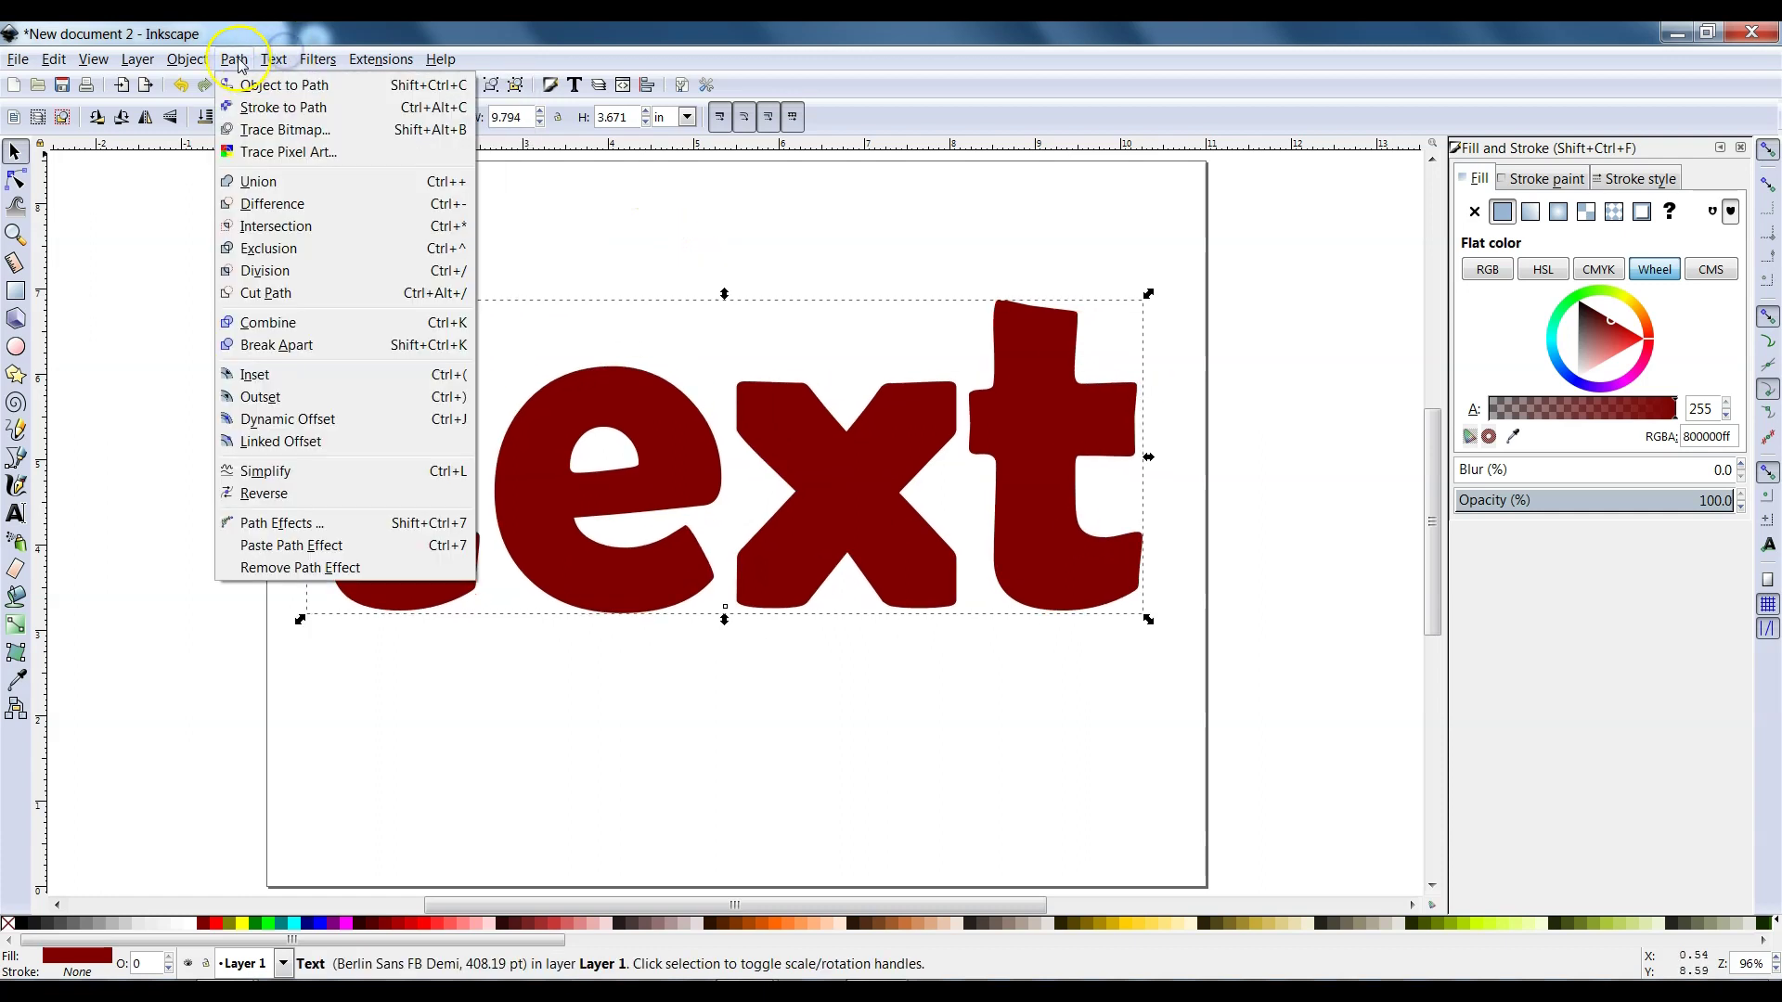
{"action": "left_click", "coordinate": [290, 91]}
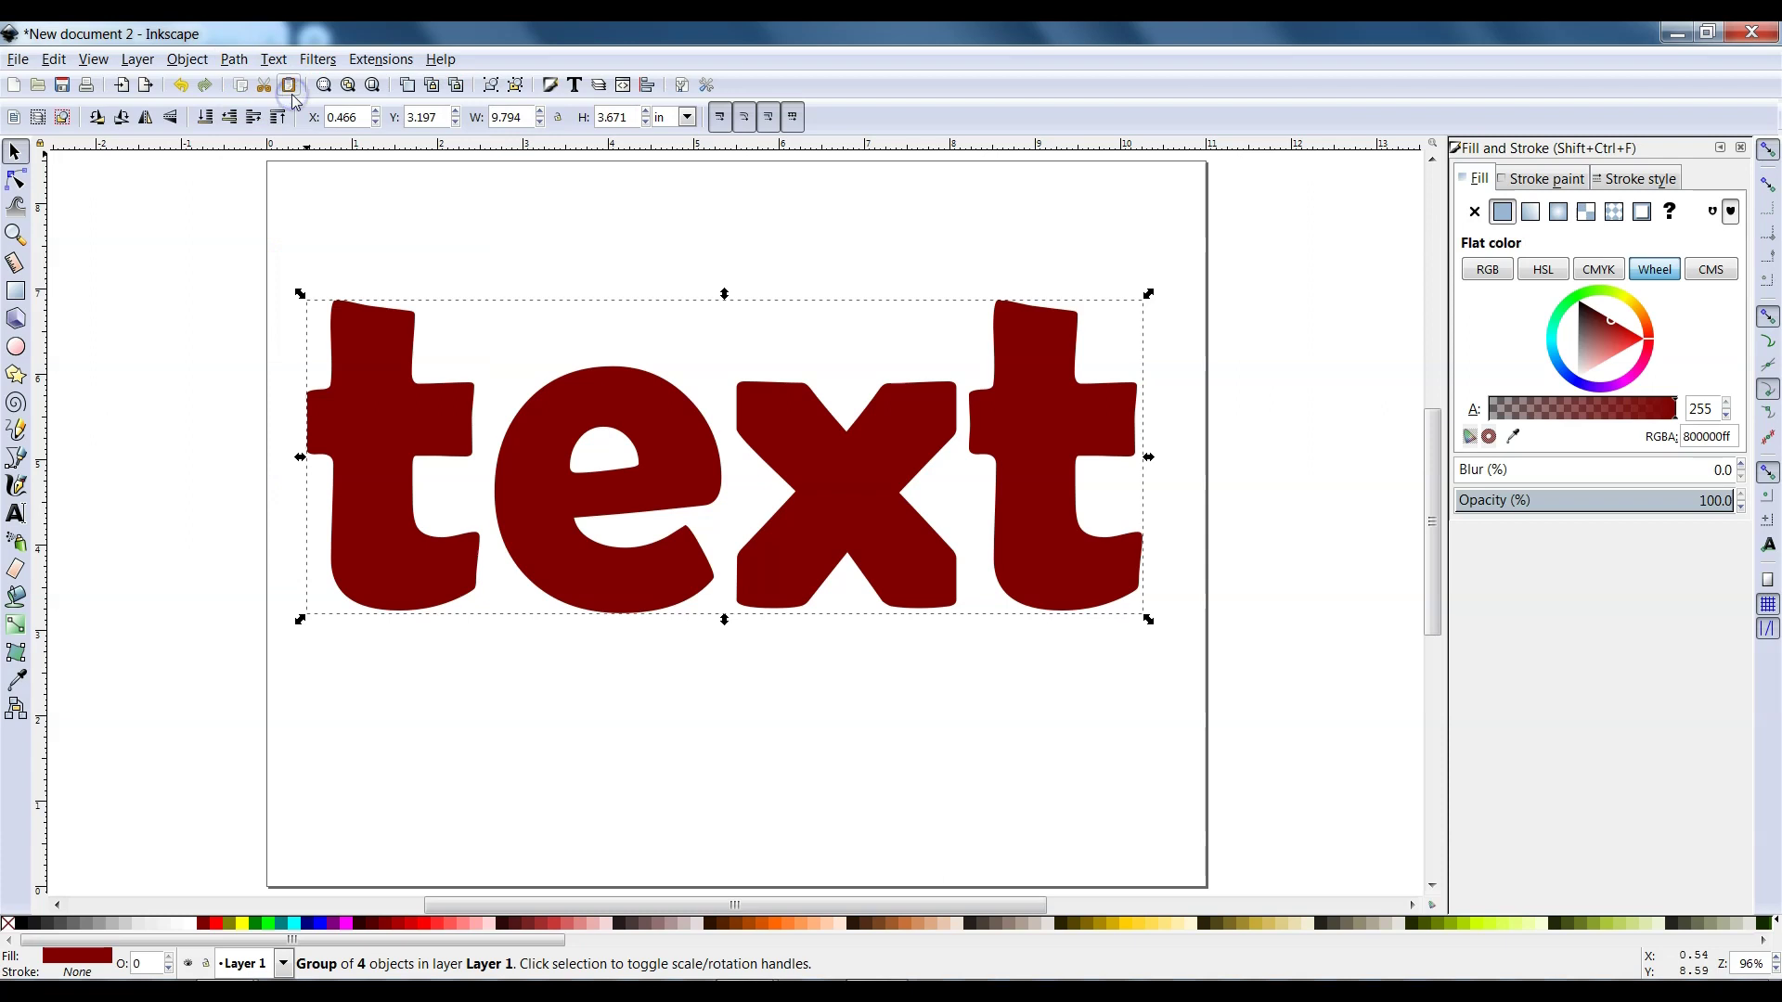
Step: Ungroup the four converted letters and merge them into a single path with Union
{"action": "left_click", "coordinate": [189, 61]}
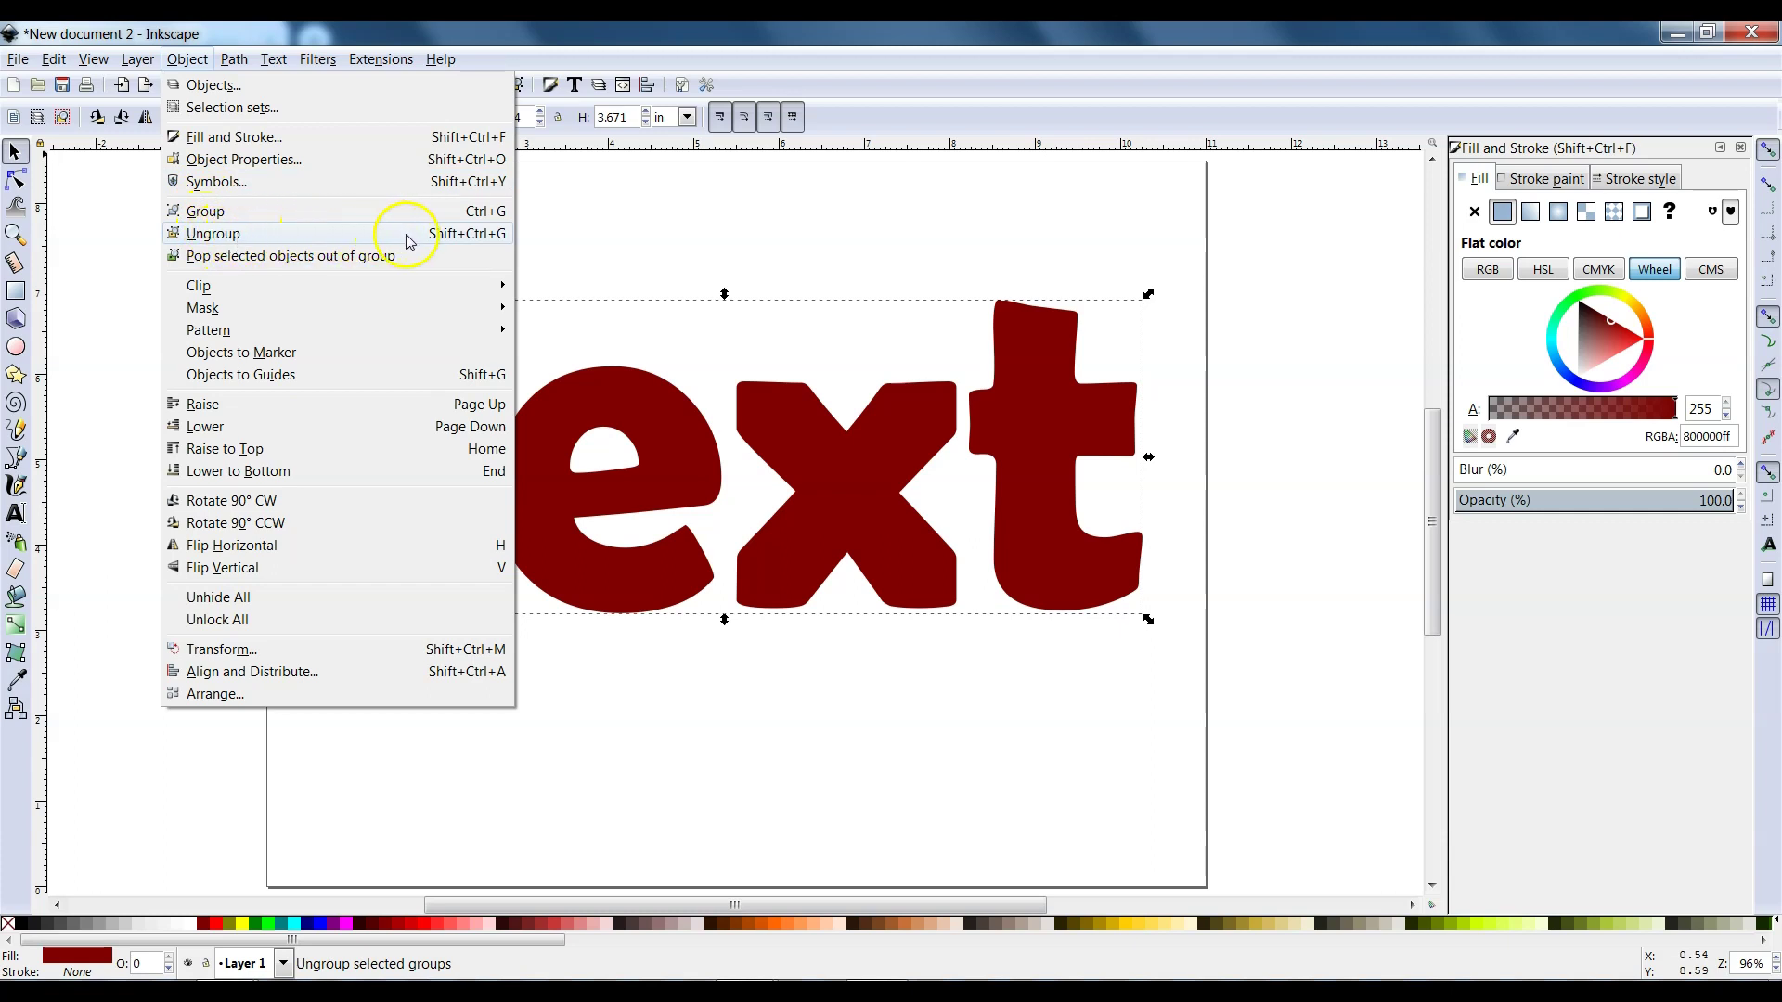
{"action": "left_click", "coordinate": [486, 237]}
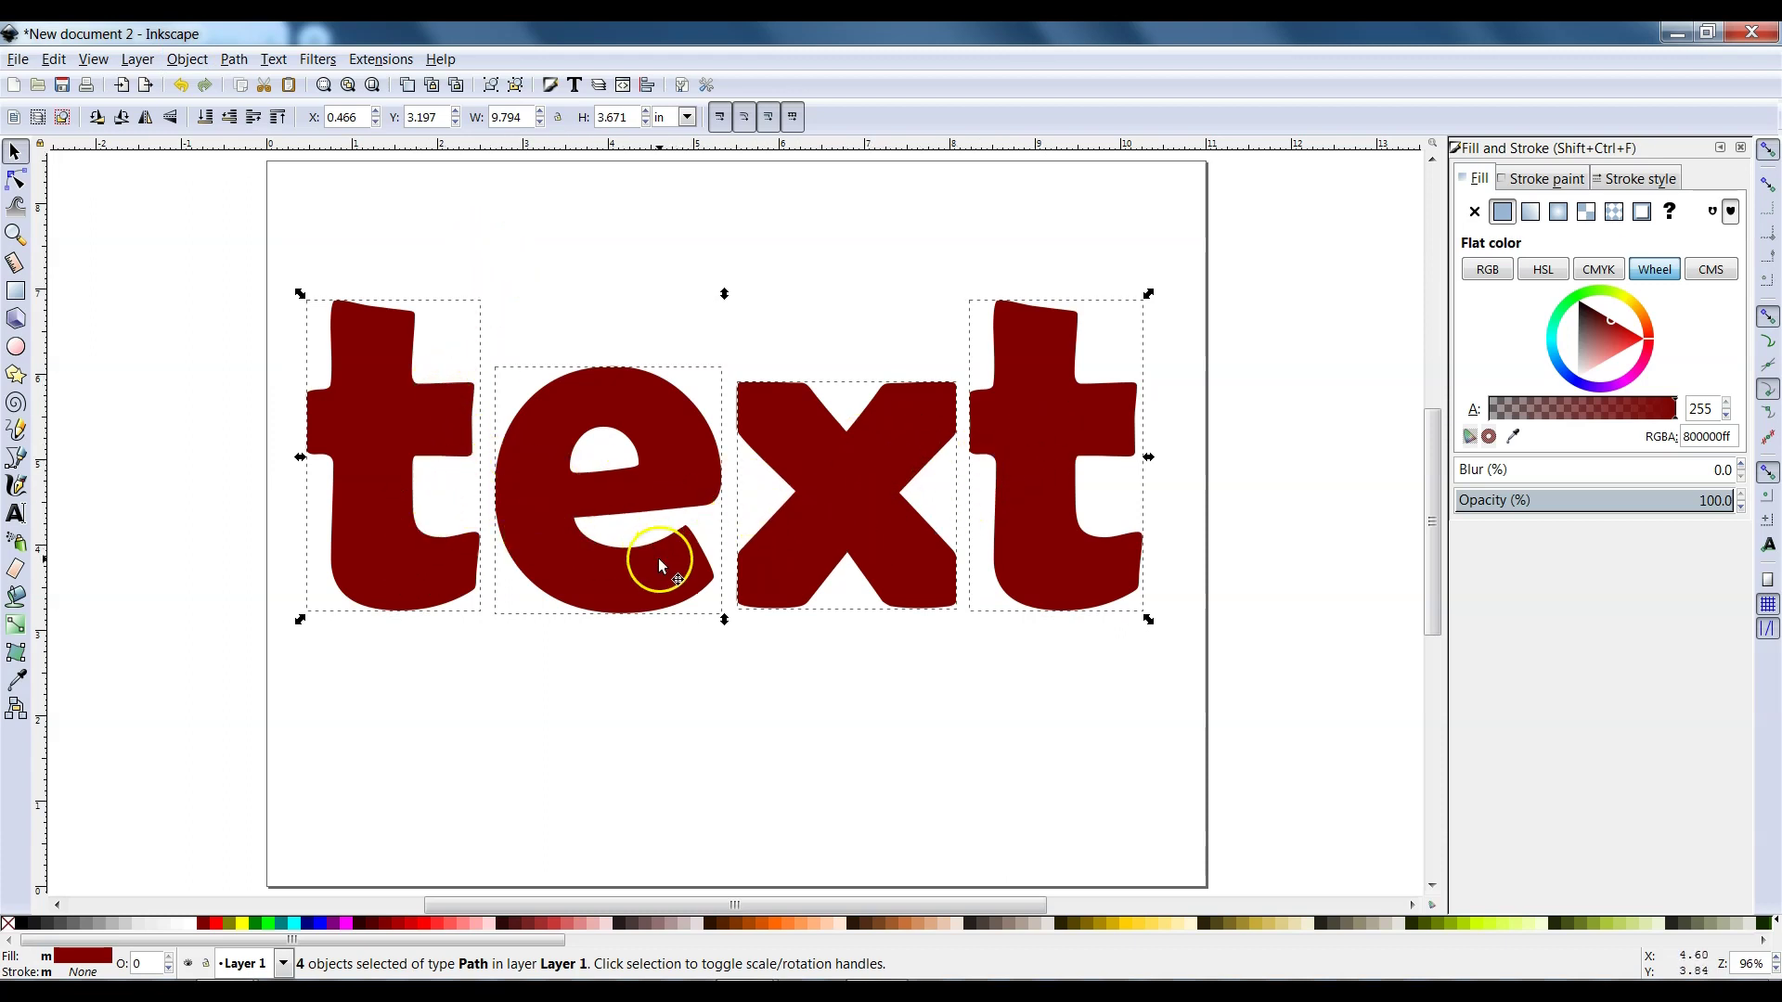
{"action": "left_click", "coordinate": [235, 60]}
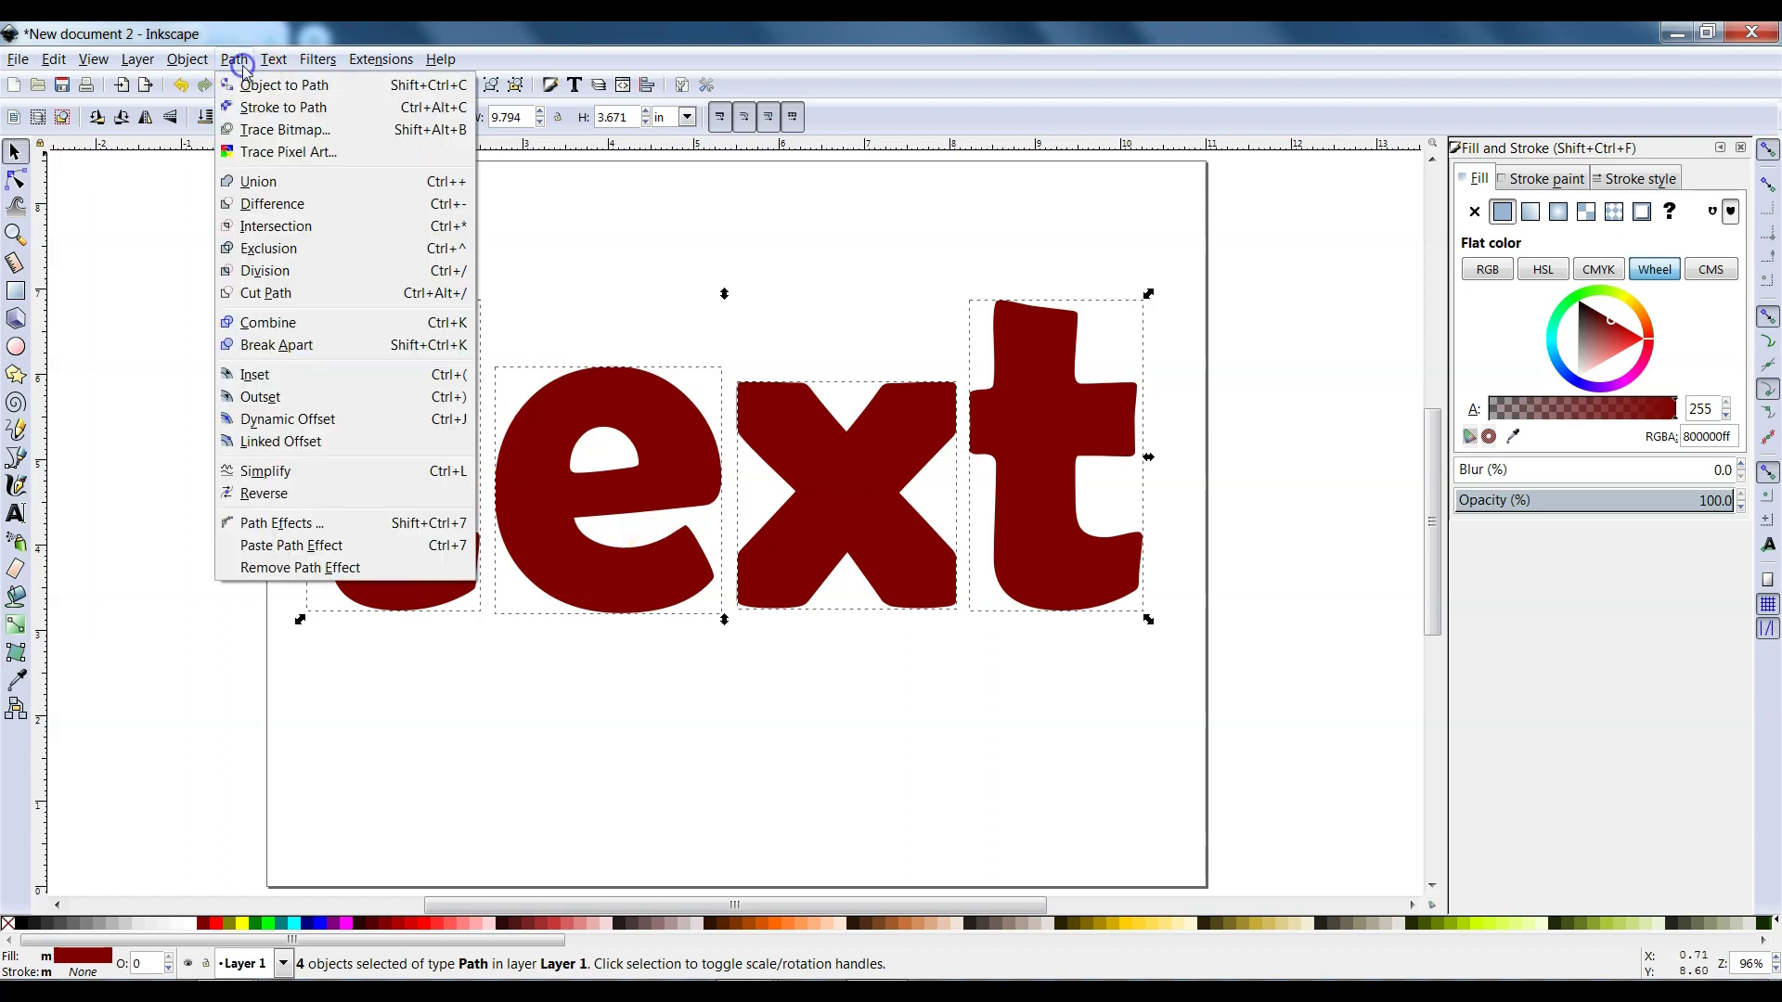
{"action": "left_click", "coordinate": [264, 180]}
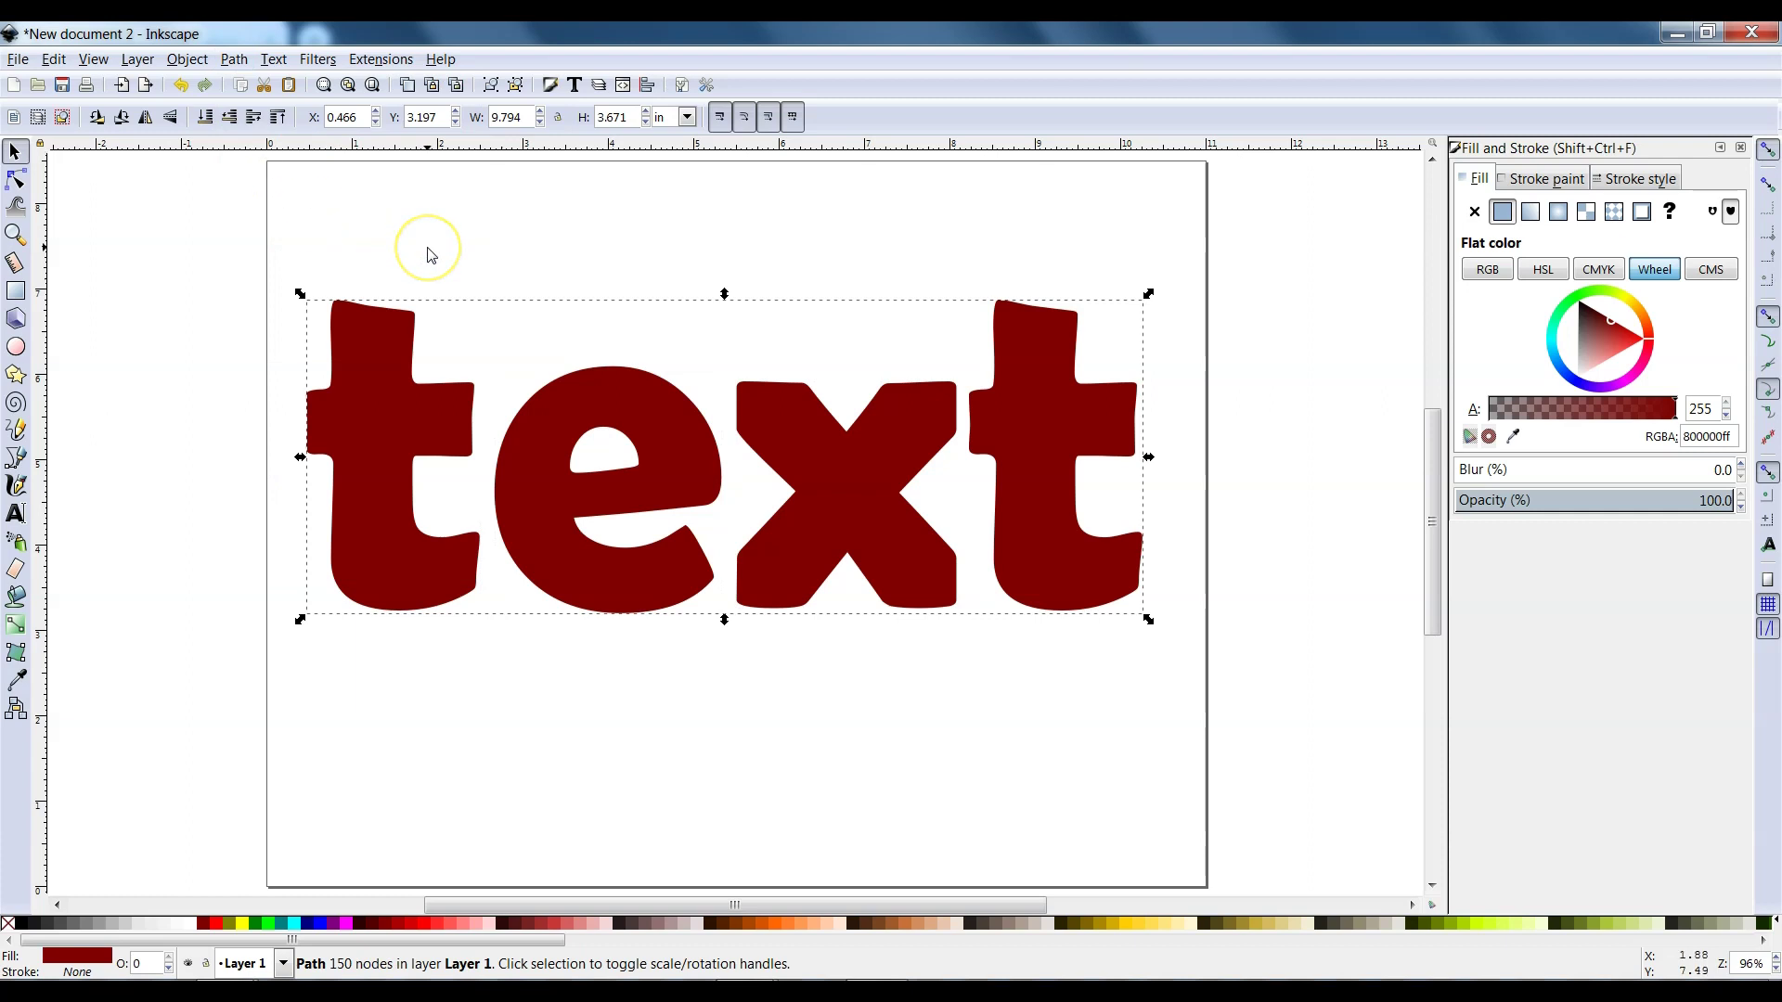
Step: Duplicate the merged word, move the copy off the page beyond its left edge, and deselect it
{"action": "right_click", "coordinate": [396, 336]}
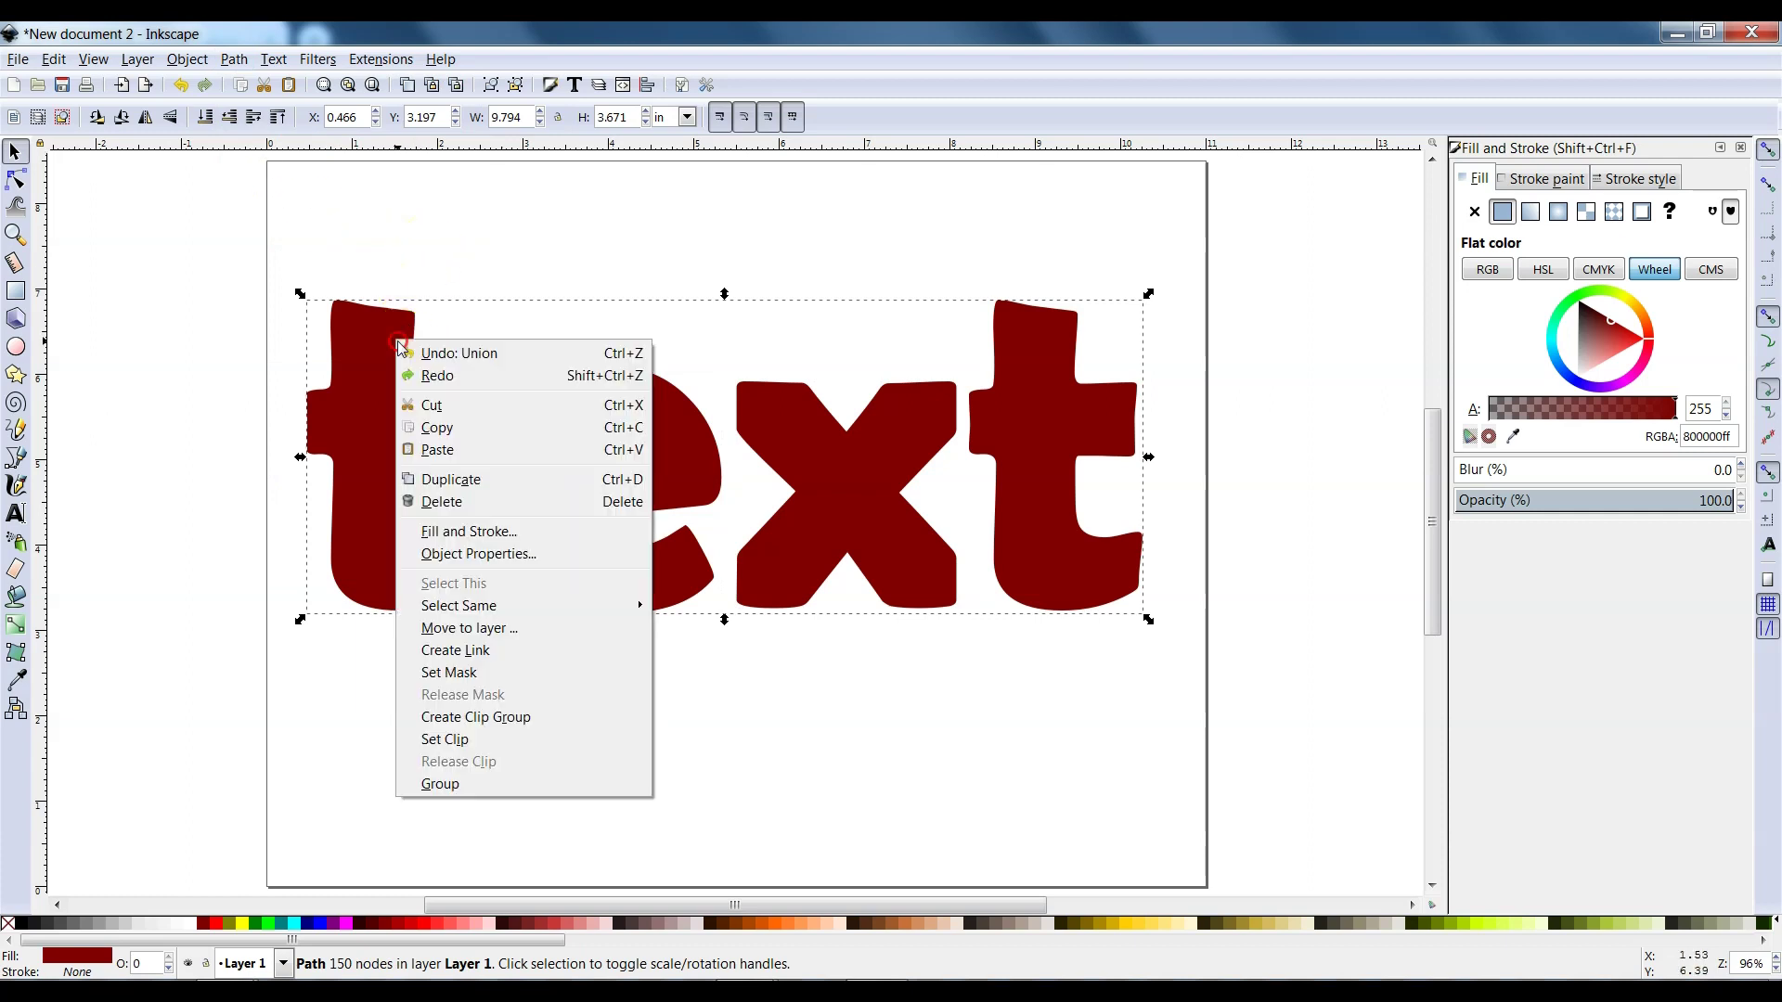
{"action": "left_click", "coordinate": [472, 478]}
{"action": "left_click_drag", "start_coordinate": [431, 403], "coordinate": [116, 372]}
{"action": "left_click", "coordinate": [429, 226]}
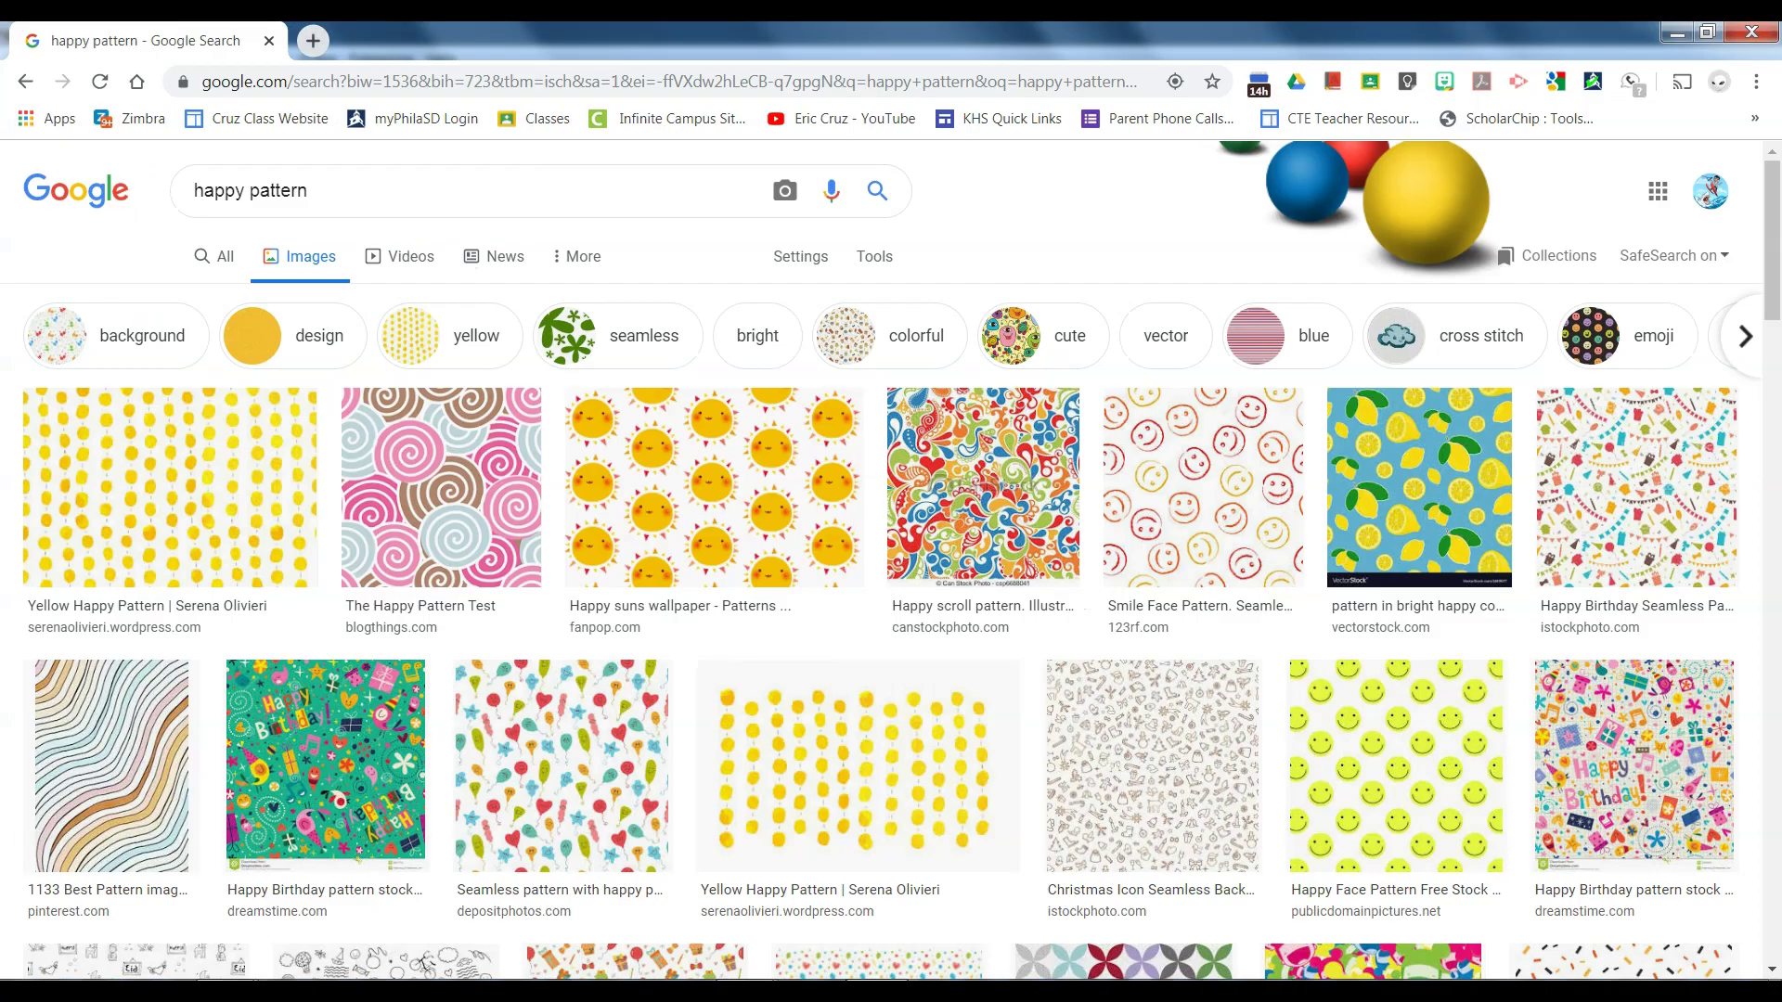
Step: In the browser, look through the happy pattern images and search Google Images for "space"
{"action": "scroll", "coordinate": [1040, 603], "scroll_direction": "down", "scroll_amount": 7}
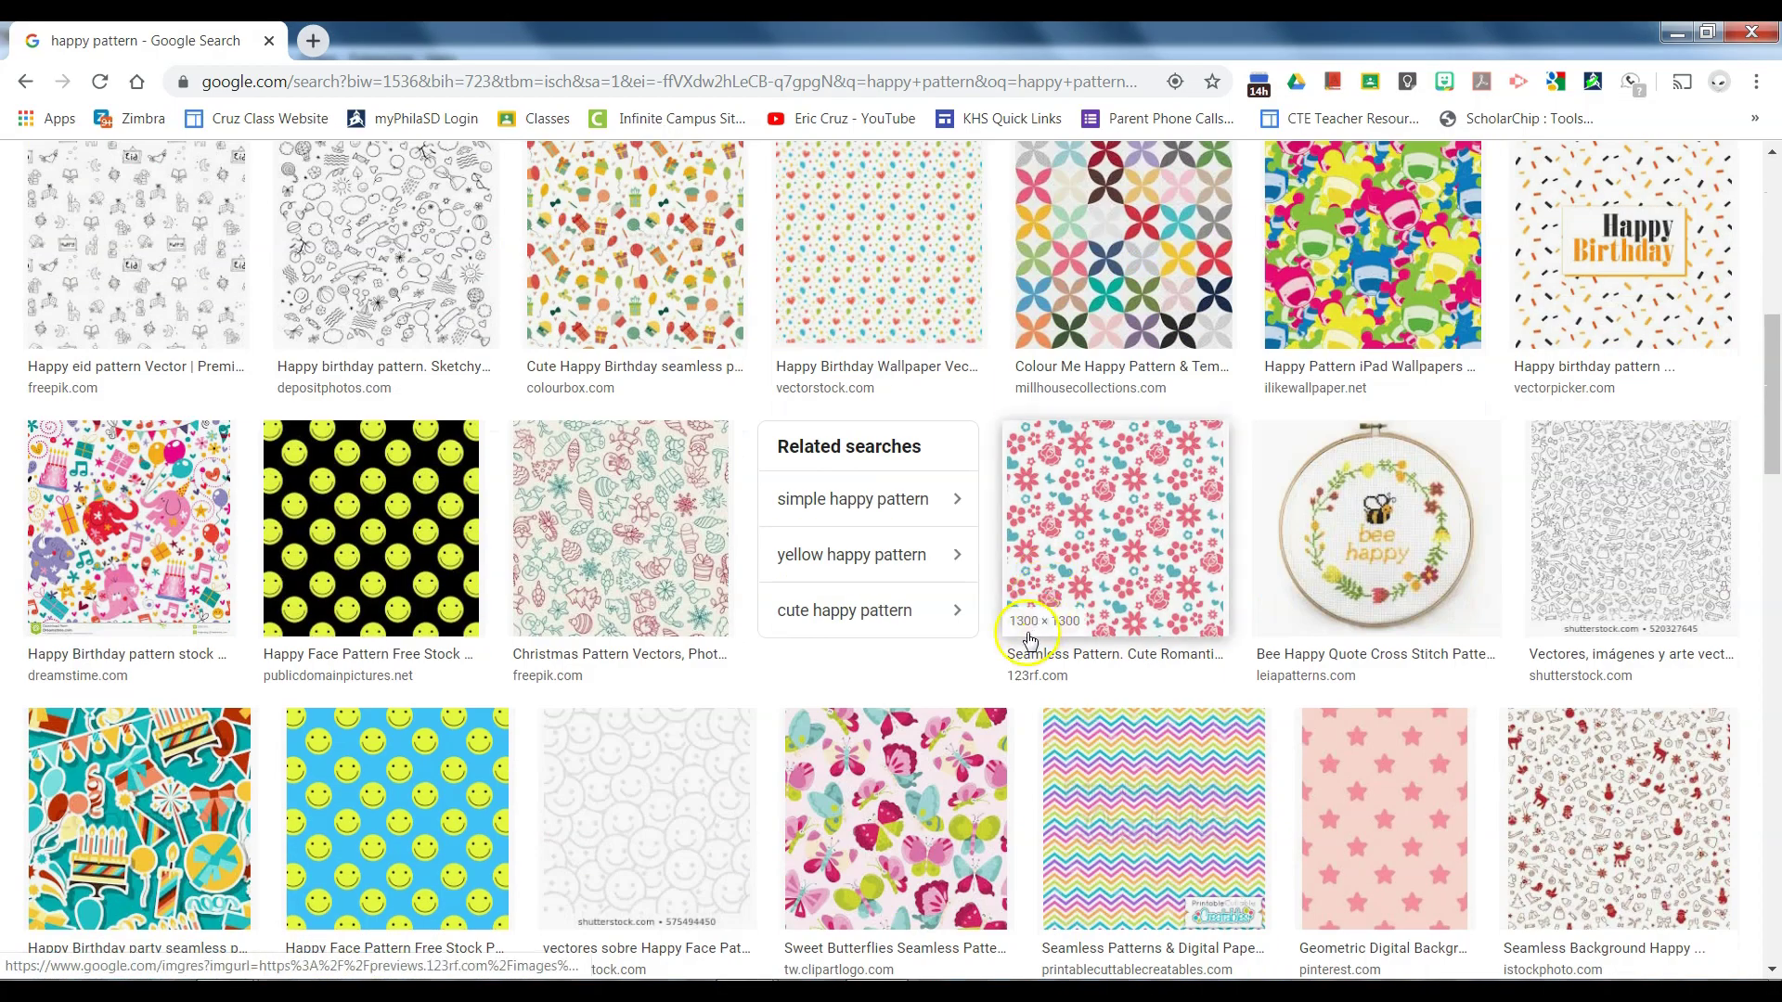
{"action": "scroll", "coordinate": [1021, 643], "scroll_direction": "down", "scroll_amount": 13}
{"action": "scroll", "coordinate": [1021, 643], "scroll_direction": "up", "scroll_amount": 8}
{"action": "scroll", "coordinate": [1021, 649], "scroll_direction": "up", "scroll_amount": 15}
{"action": "left_click", "coordinate": [426, 179]}
{"action": "left_click_drag", "start_coordinate": [332, 182], "coordinate": [139, 194]}
{"action": "type", "text": "space"}
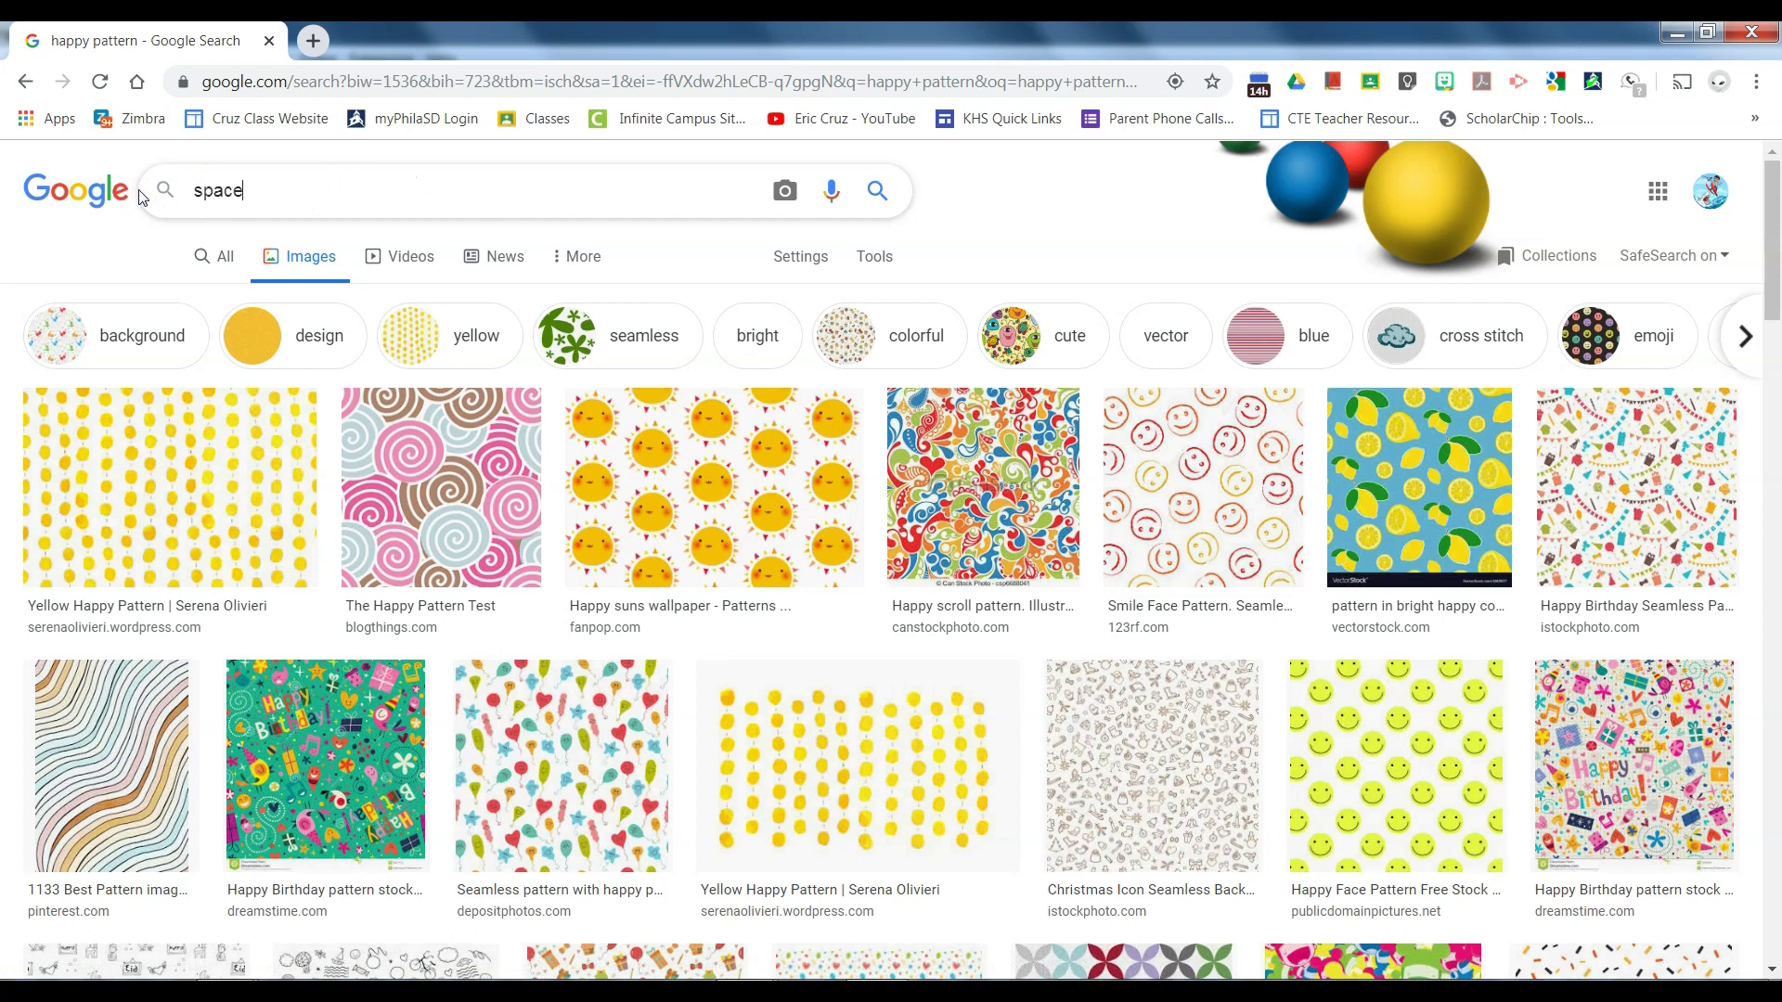
{"action": "key", "text": "Return"}
{"action": "left_click", "coordinate": [345, 175]}
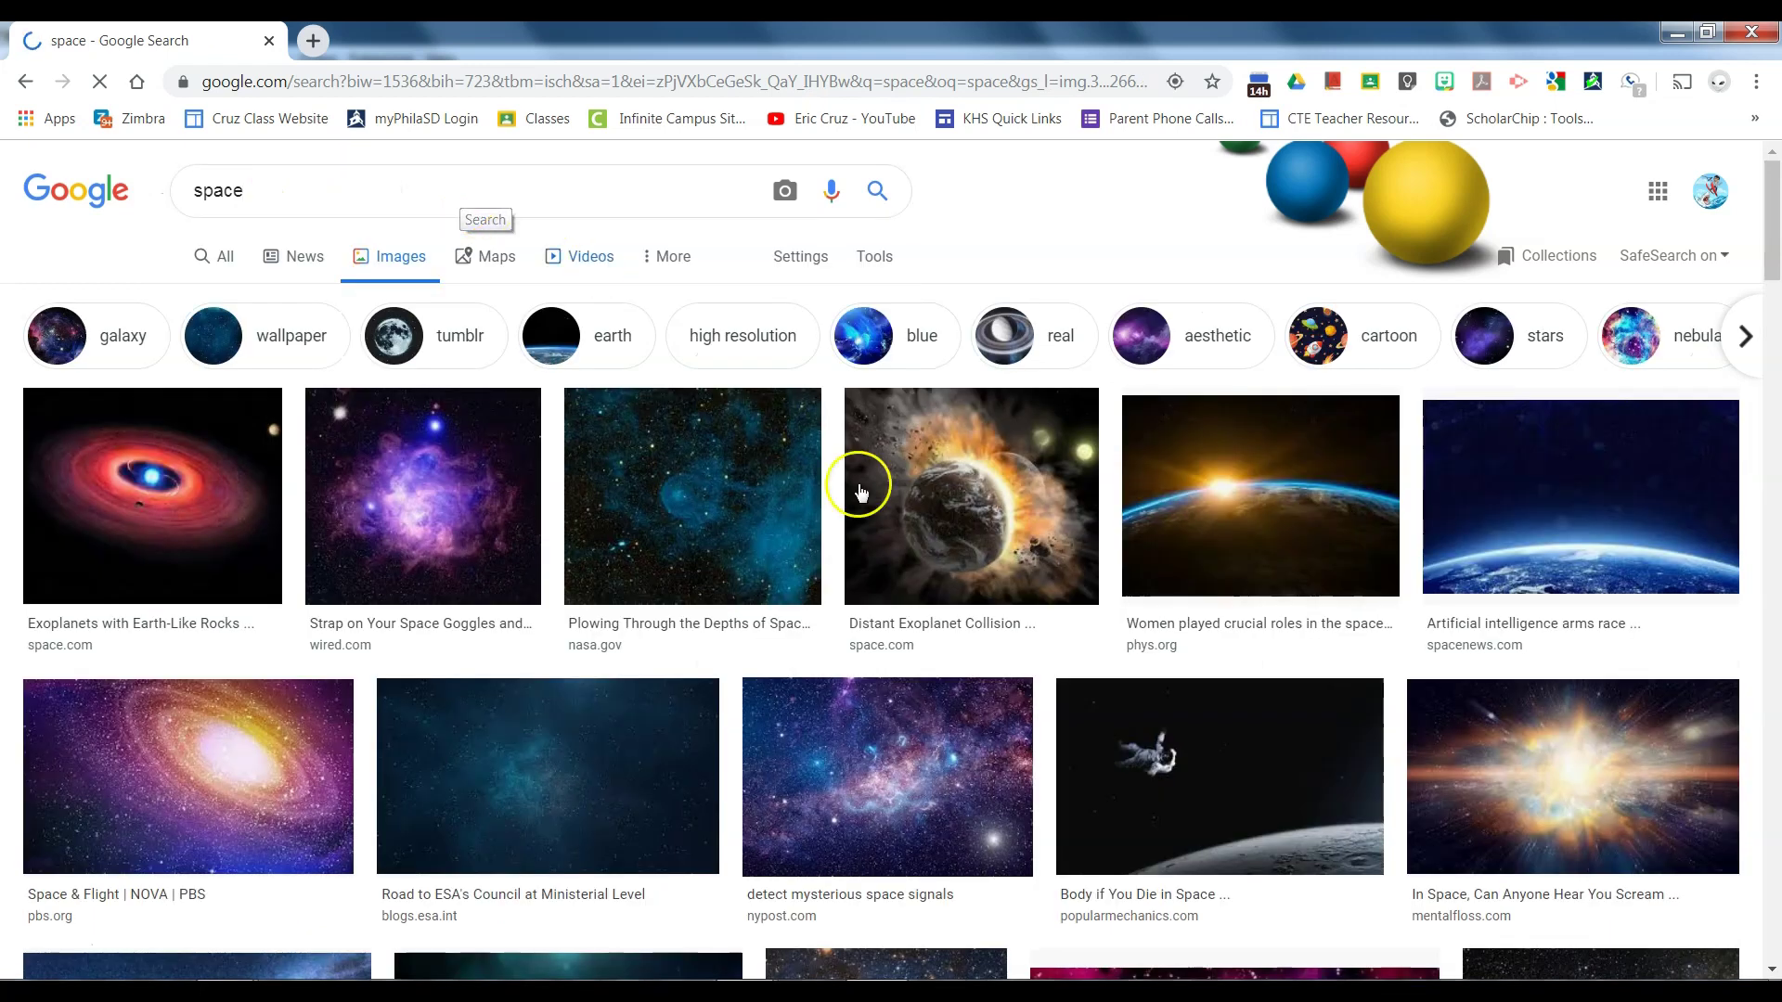
Step: Examine the space image results and preview several galaxy and nebula pictures as possible fills for the text
{"action": "scroll", "coordinate": [906, 501], "scroll_direction": "down", "scroll_amount": 5}
{"action": "scroll", "coordinate": [916, 513], "scroll_direction": "up", "scroll_amount": 5}
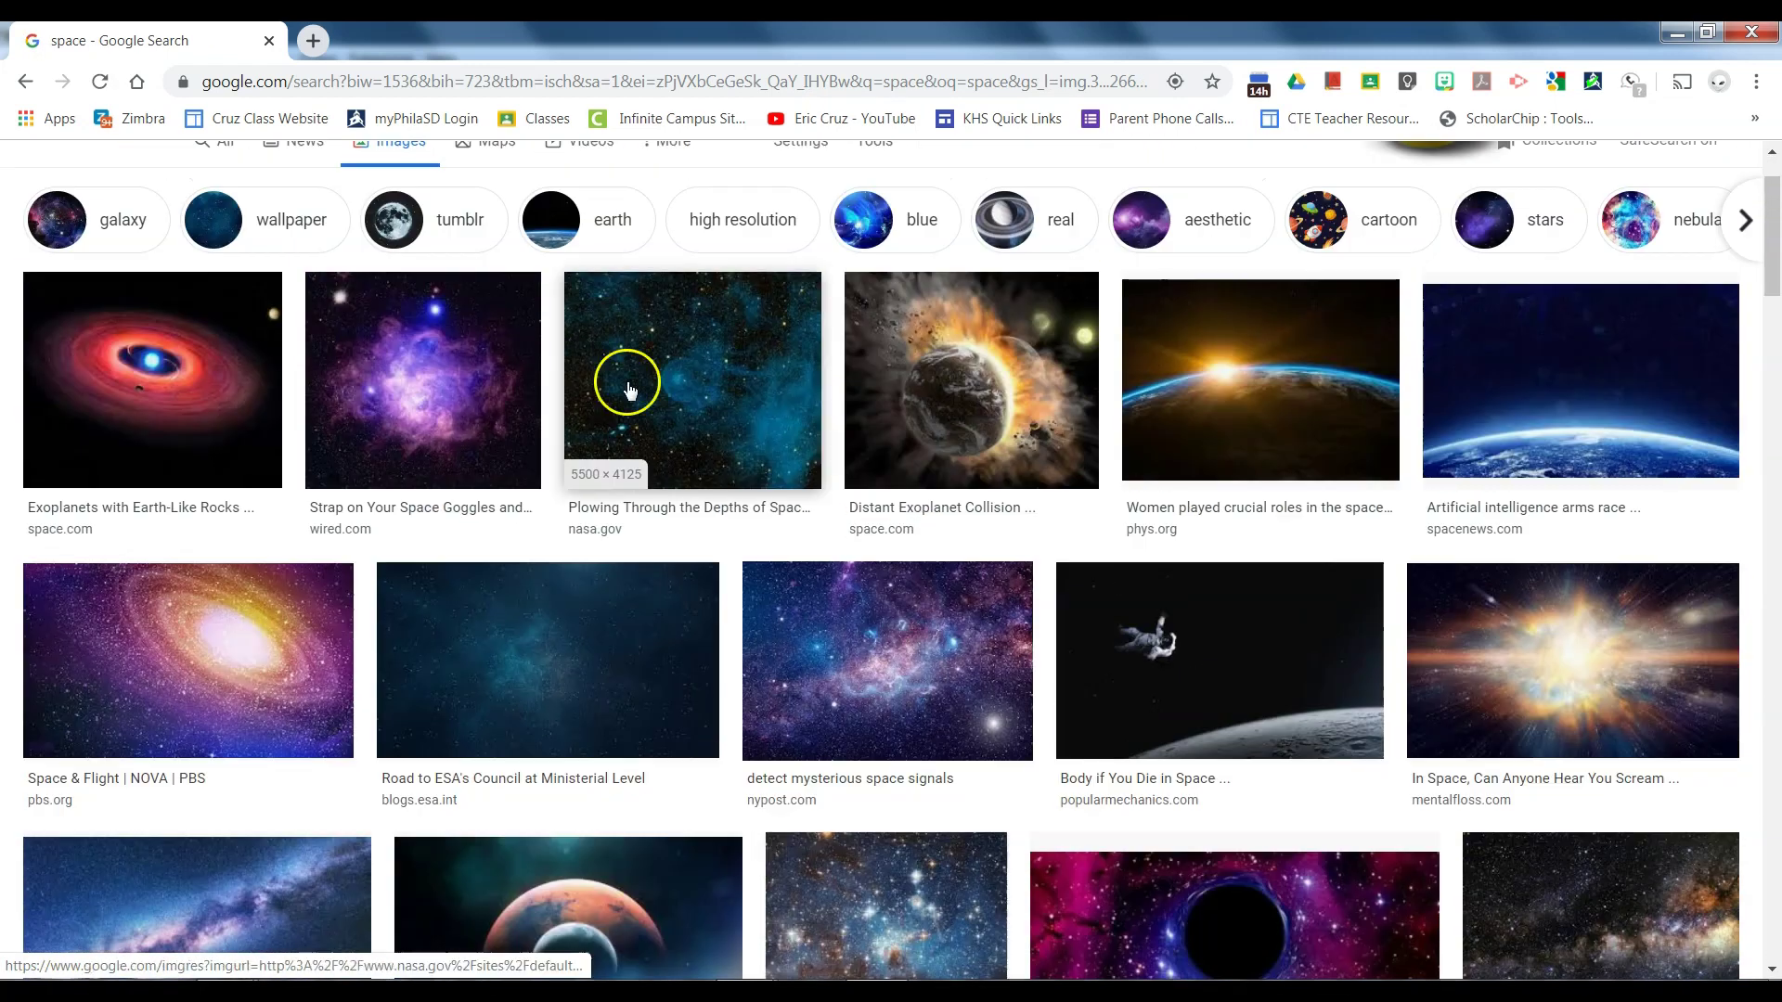
{"action": "scroll", "coordinate": [308, 668], "scroll_direction": "down", "scroll_amount": 5}
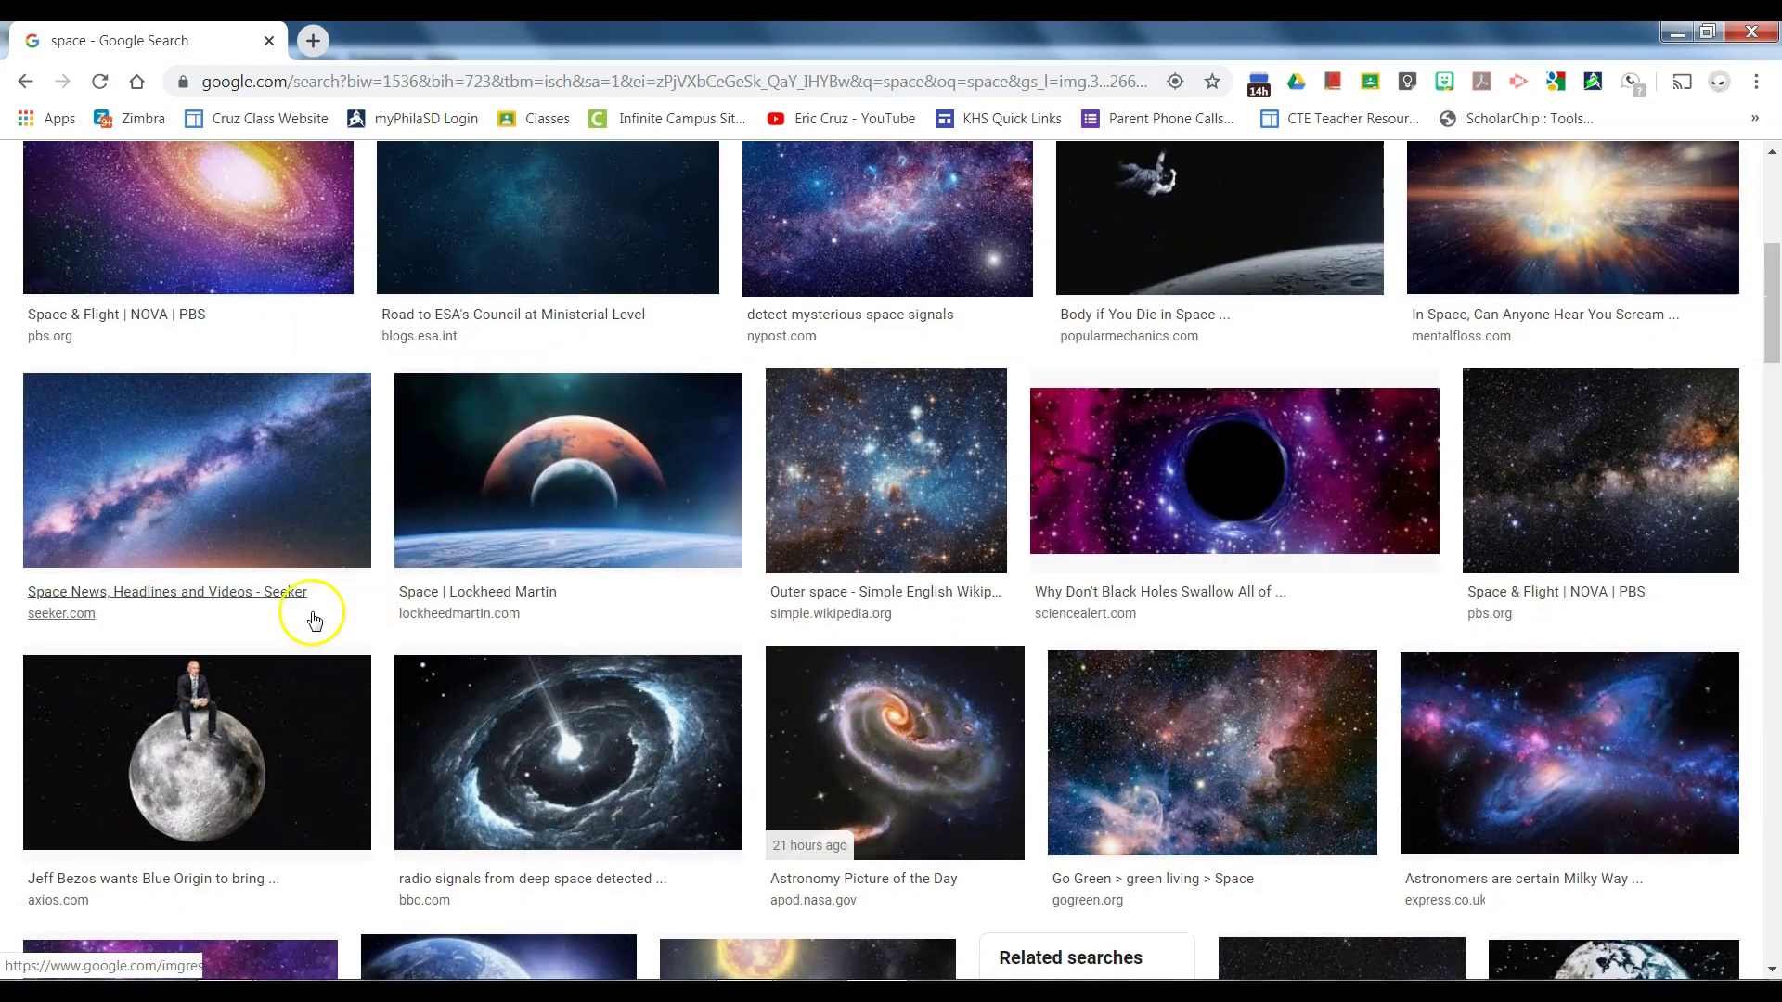
{"action": "left_click", "coordinate": [237, 495]}
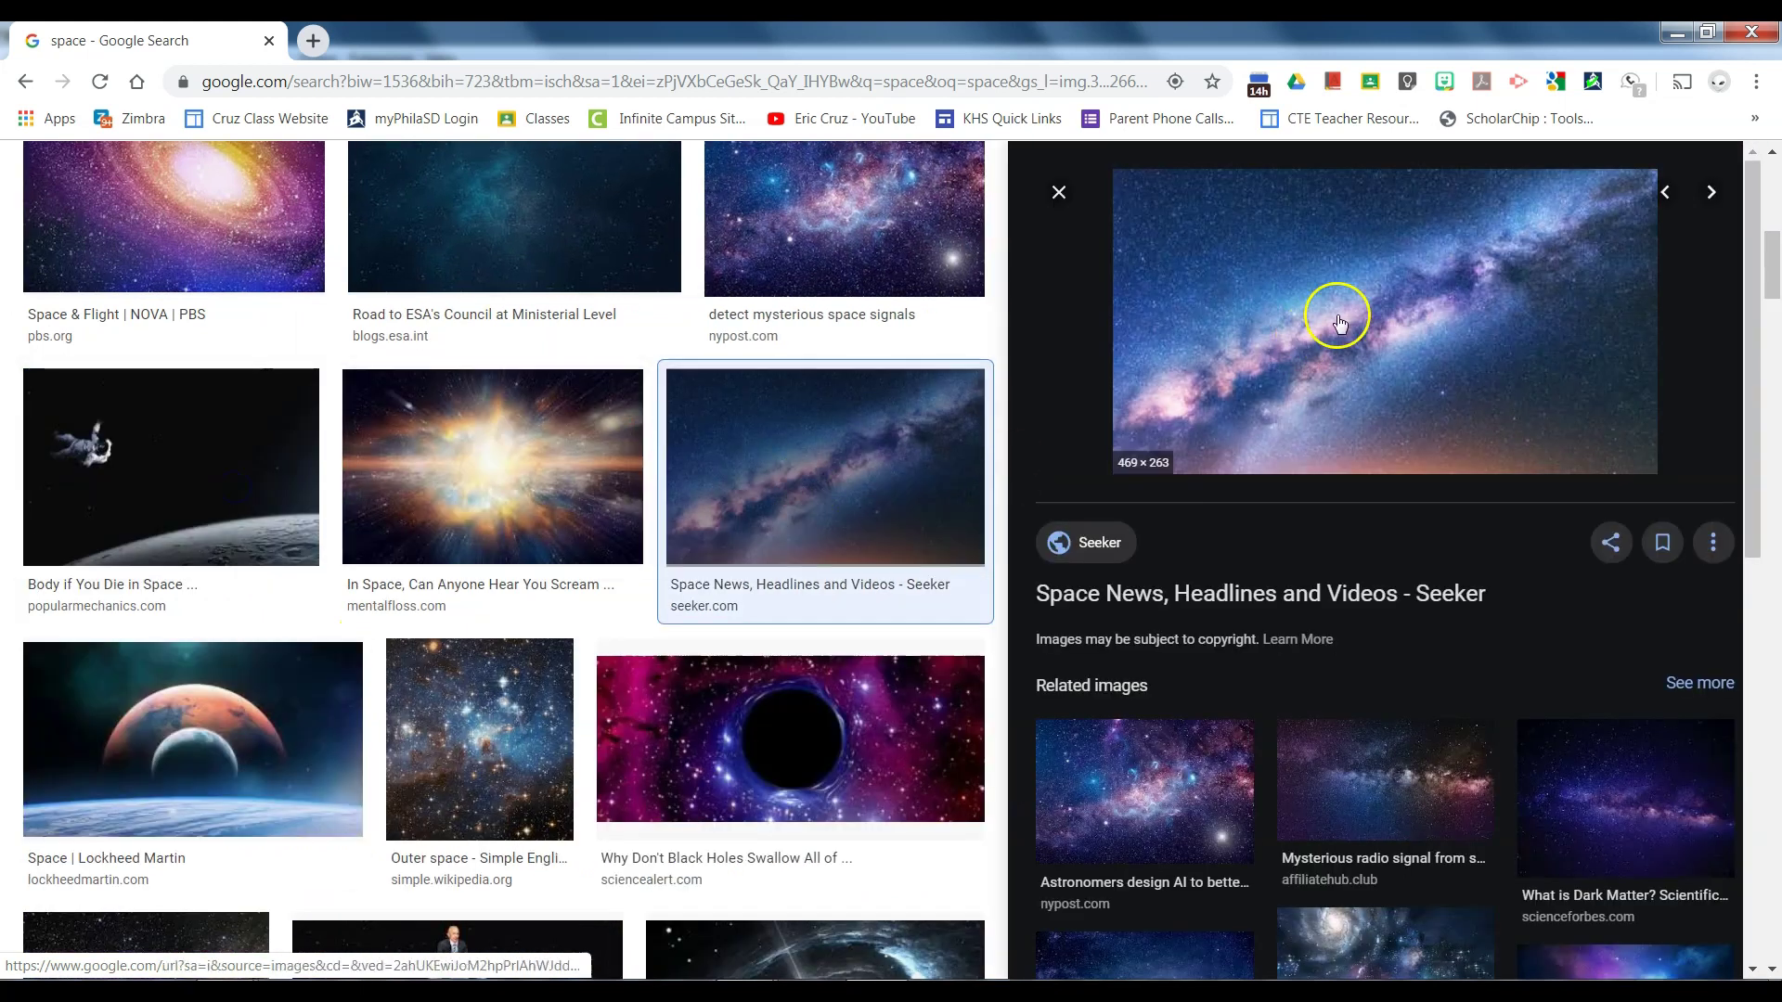
{"action": "scroll", "coordinate": [938, 508], "scroll_direction": "down", "scroll_amount": 4}
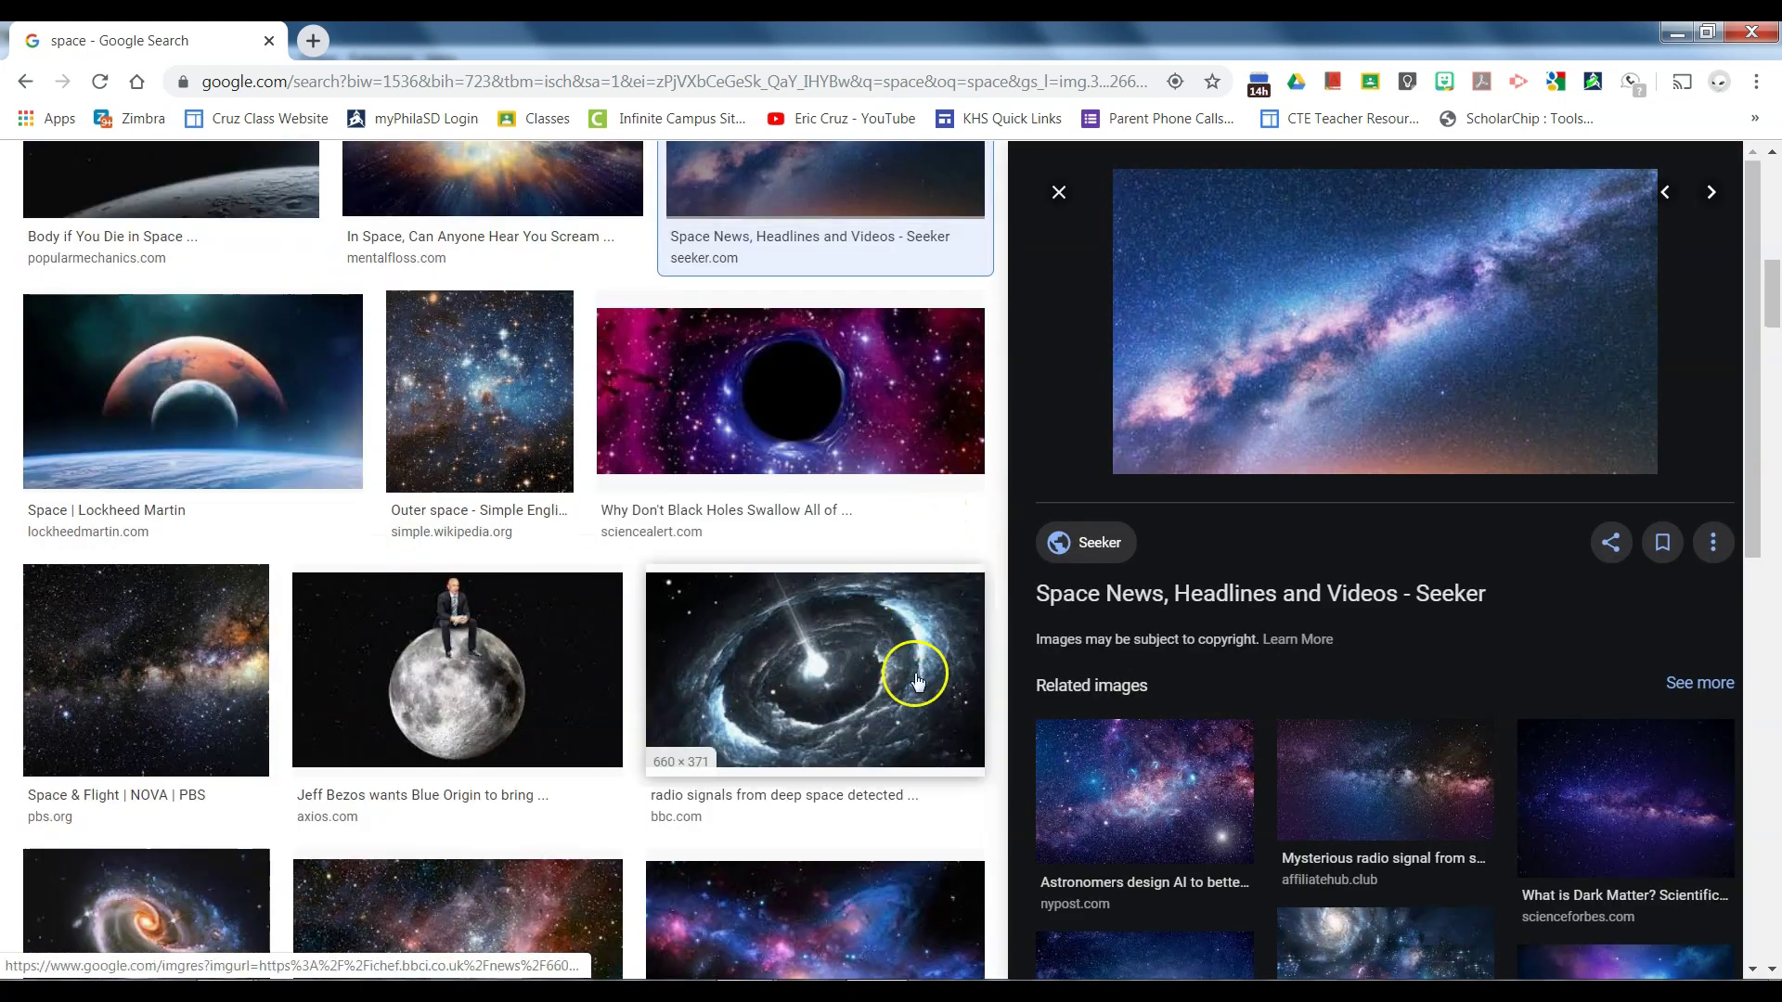
{"action": "scroll", "coordinate": [917, 678], "scroll_direction": "down", "scroll_amount": 4}
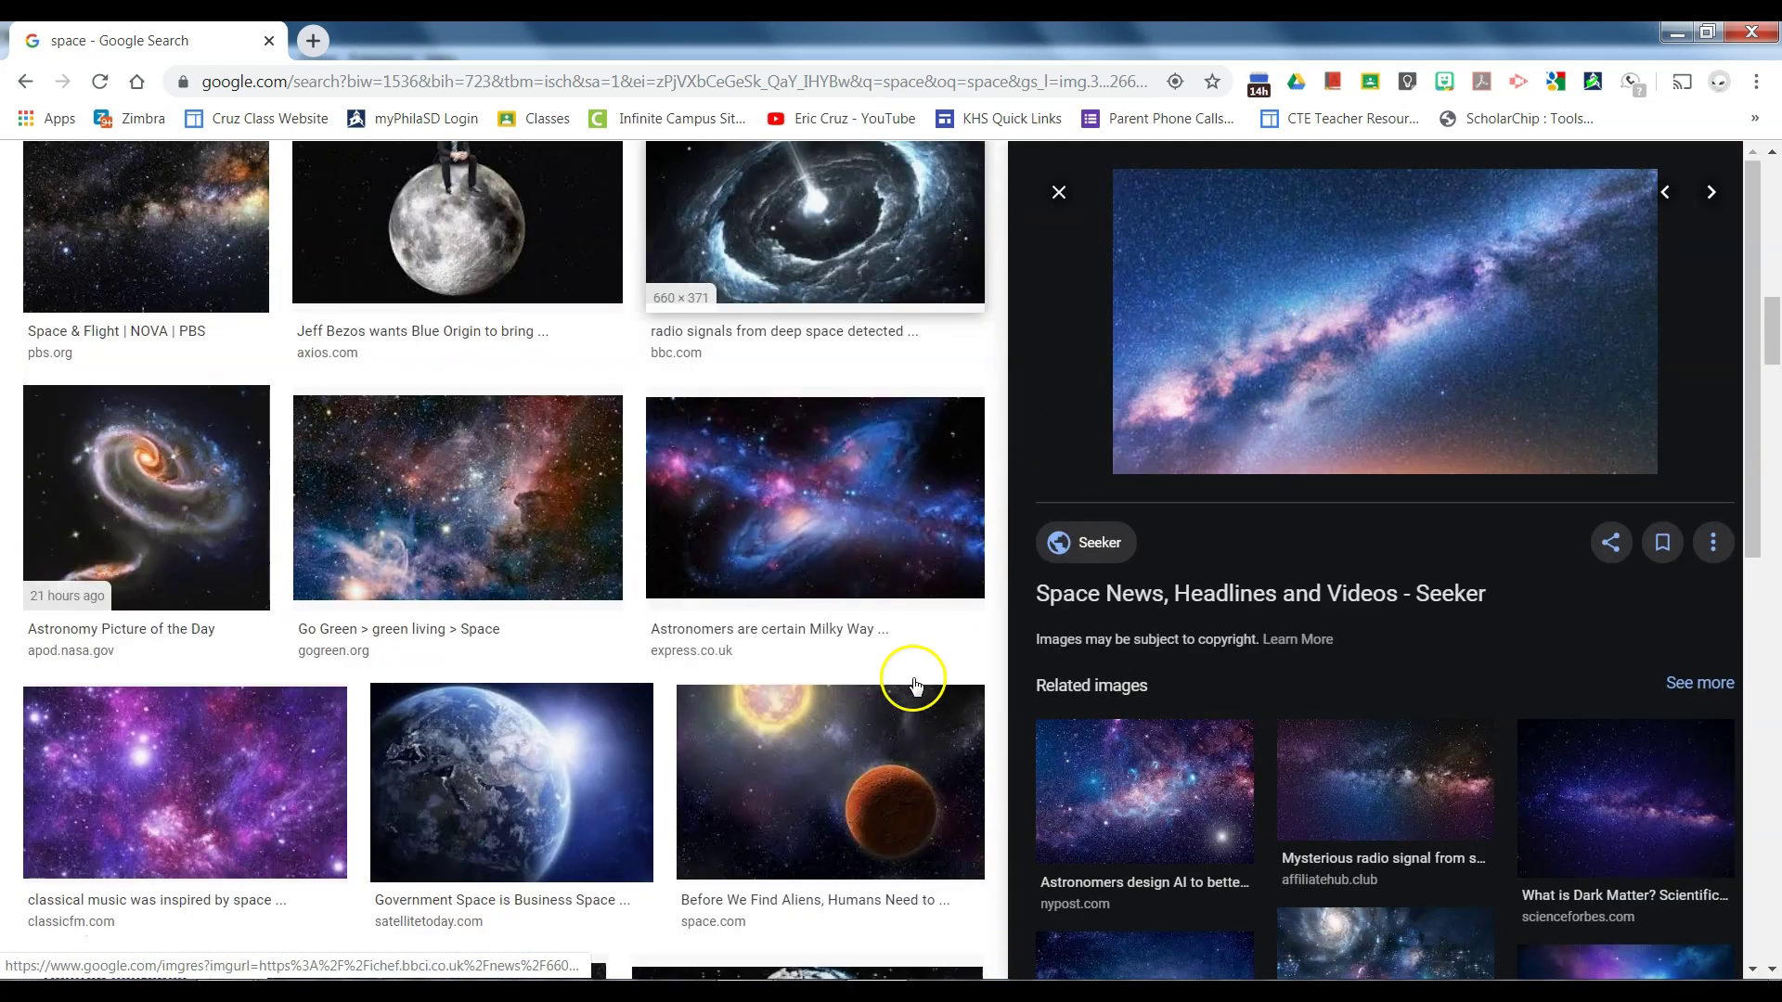
{"action": "left_click", "coordinate": [512, 504]}
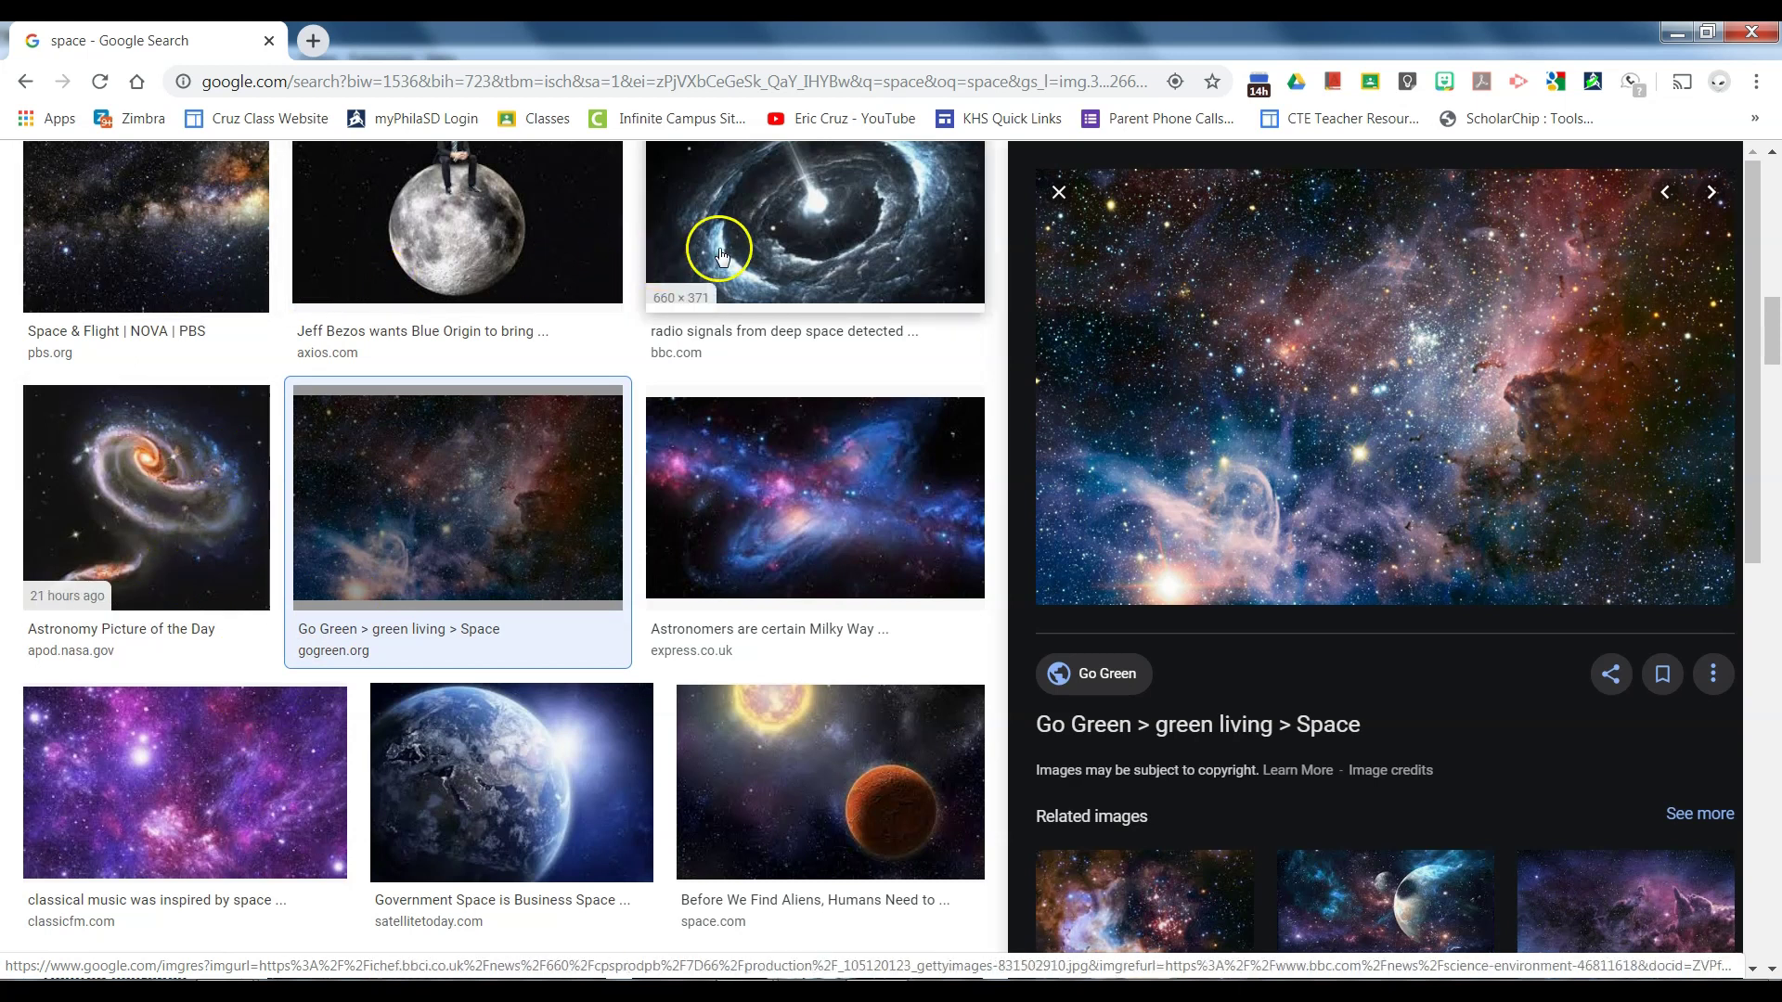
{"action": "scroll", "coordinate": [768, 545], "scroll_direction": "down", "scroll_amount": 5}
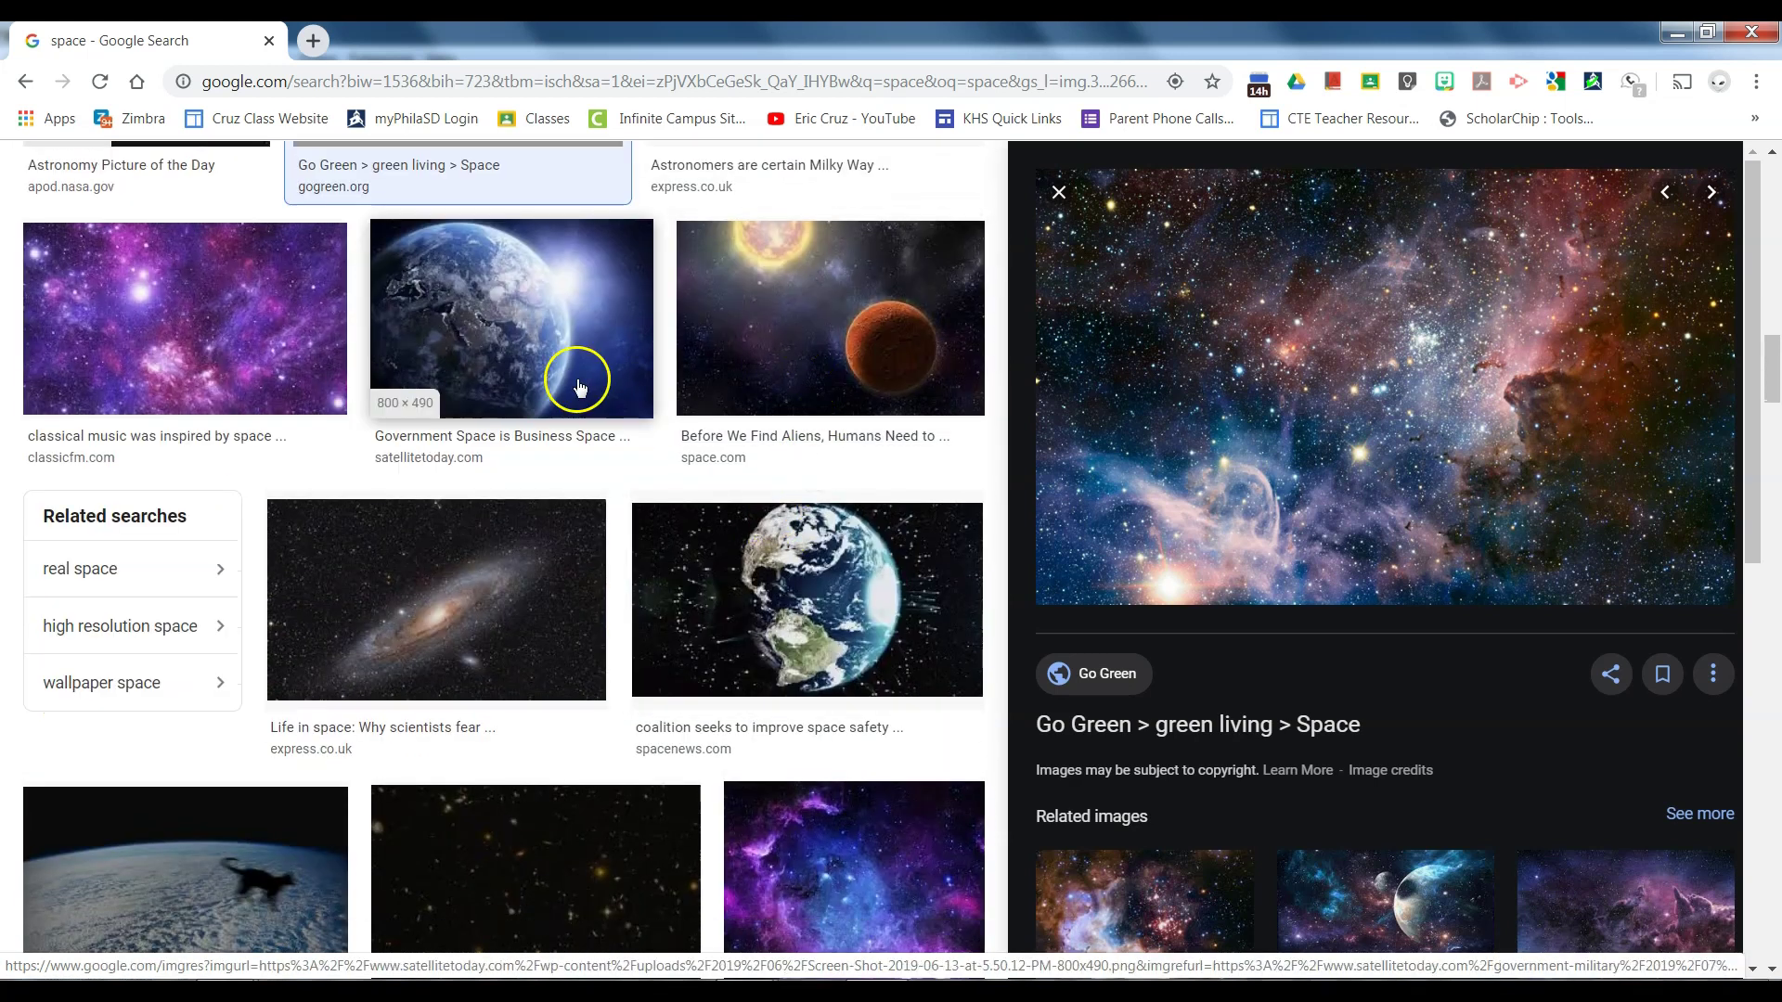
{"action": "left_click", "coordinate": [278, 359]}
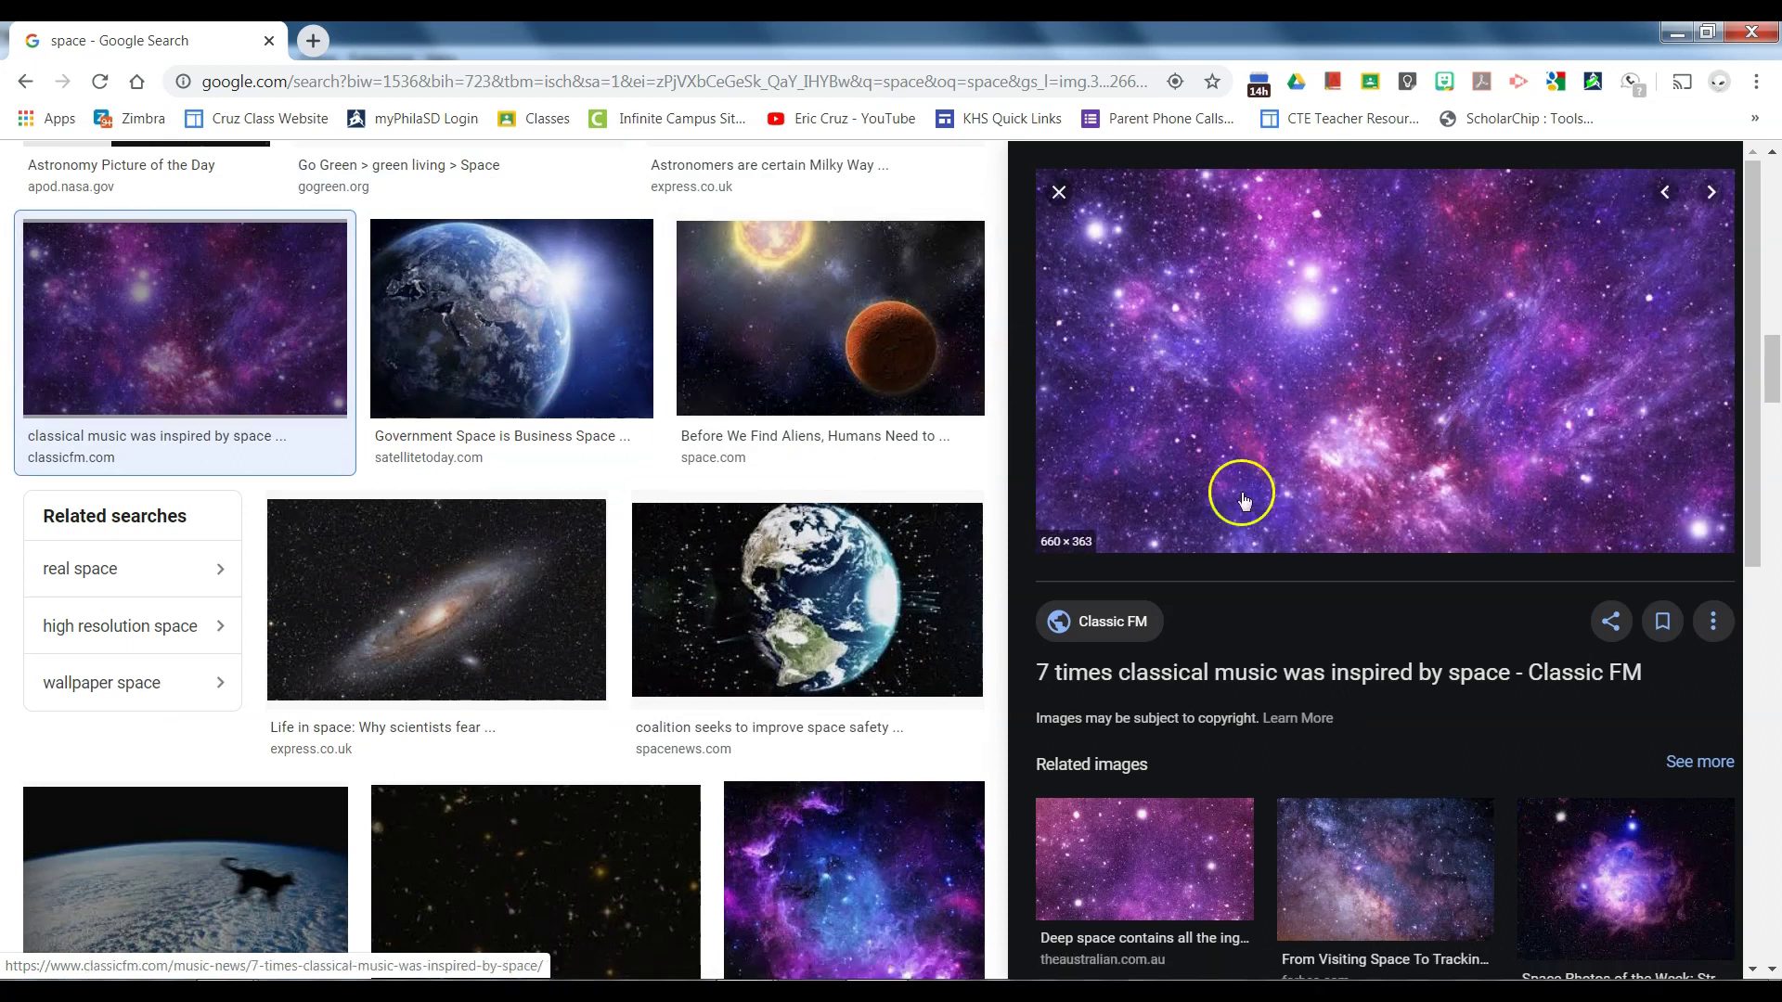
{"action": "left_click", "coordinate": [576, 577]}
{"action": "scroll", "coordinate": [575, 579], "scroll_direction": "down", "scroll_amount": 5}
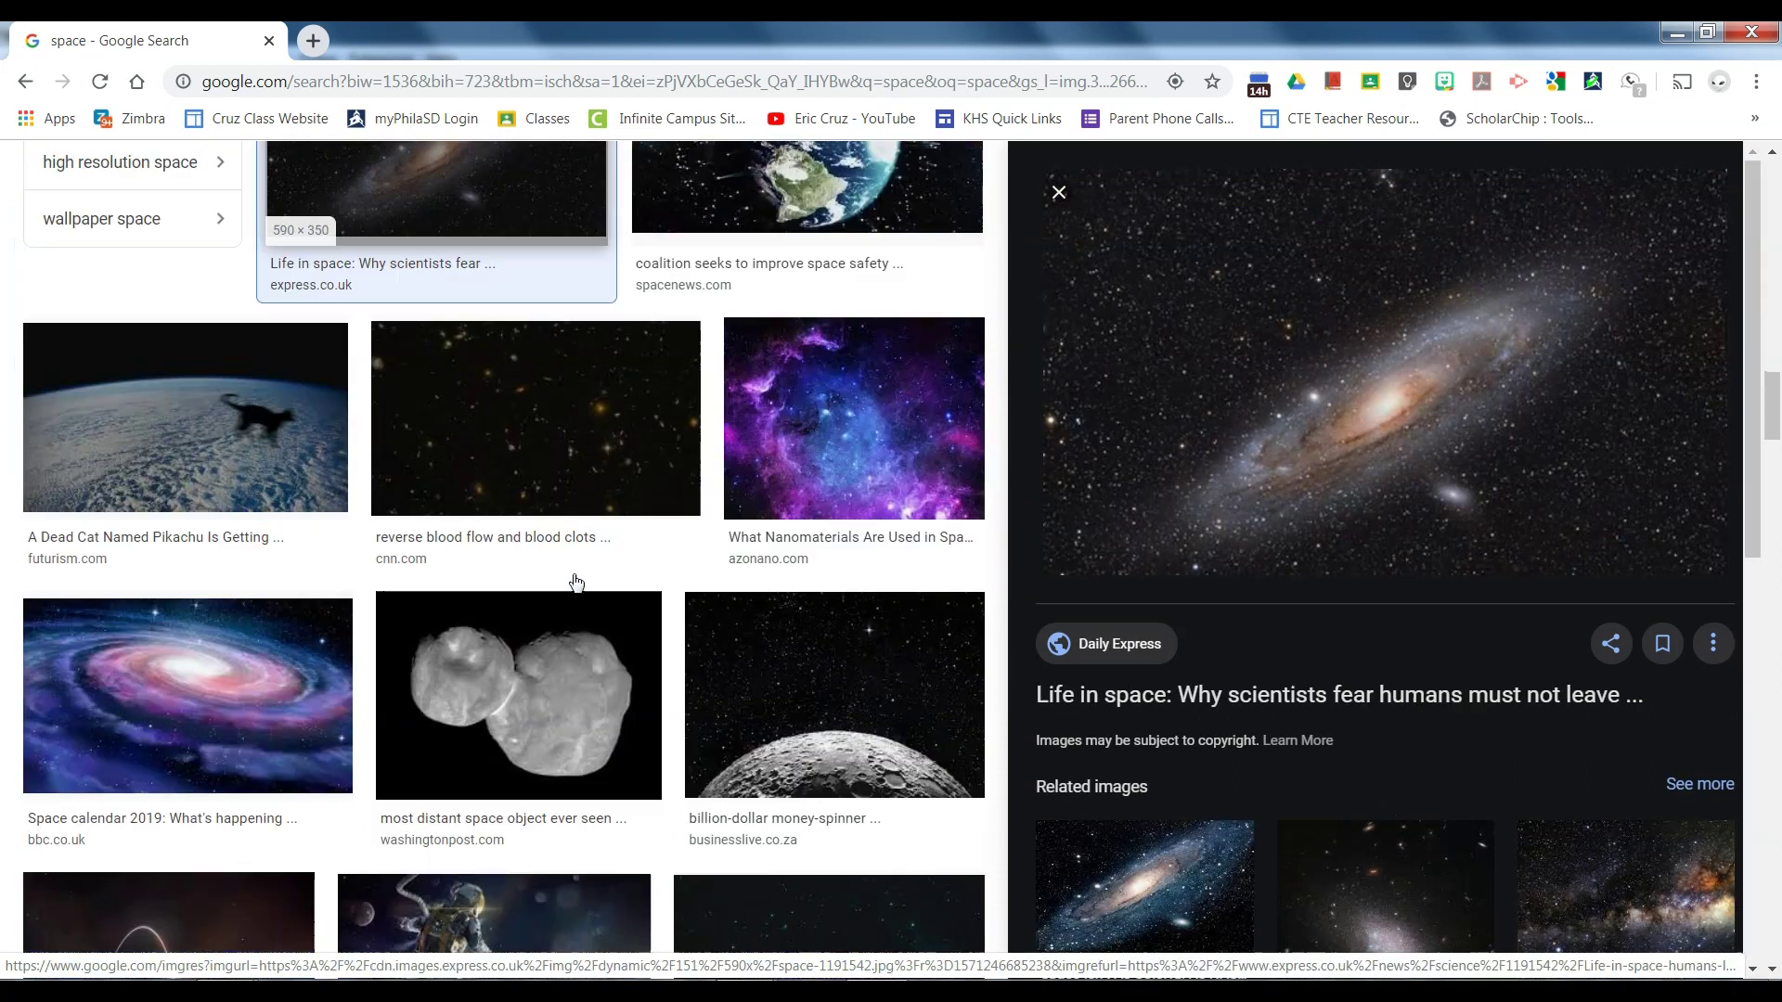
Step: Copy the purple and blue nebula image from the AZoNano result and switch back to Inkscape
{"action": "left_click", "coordinate": [834, 447]}
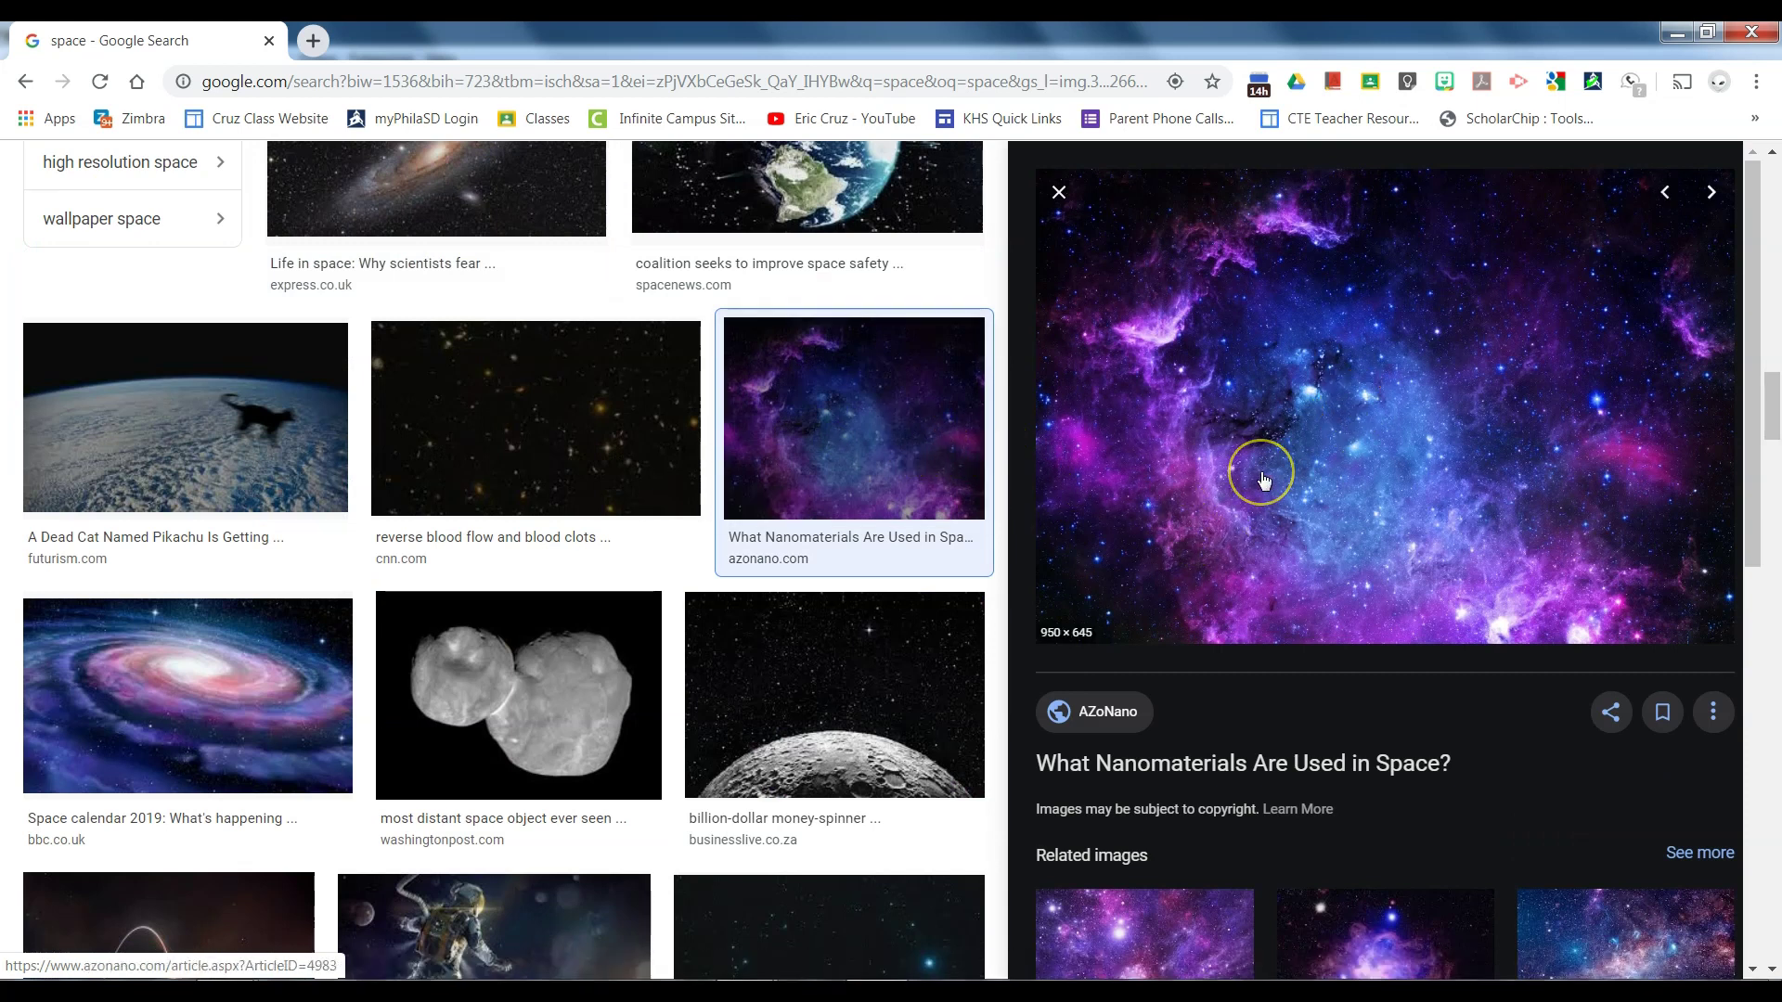
{"action": "left_click", "coordinate": [911, 454]}
{"action": "left_click", "coordinate": [959, 432]}
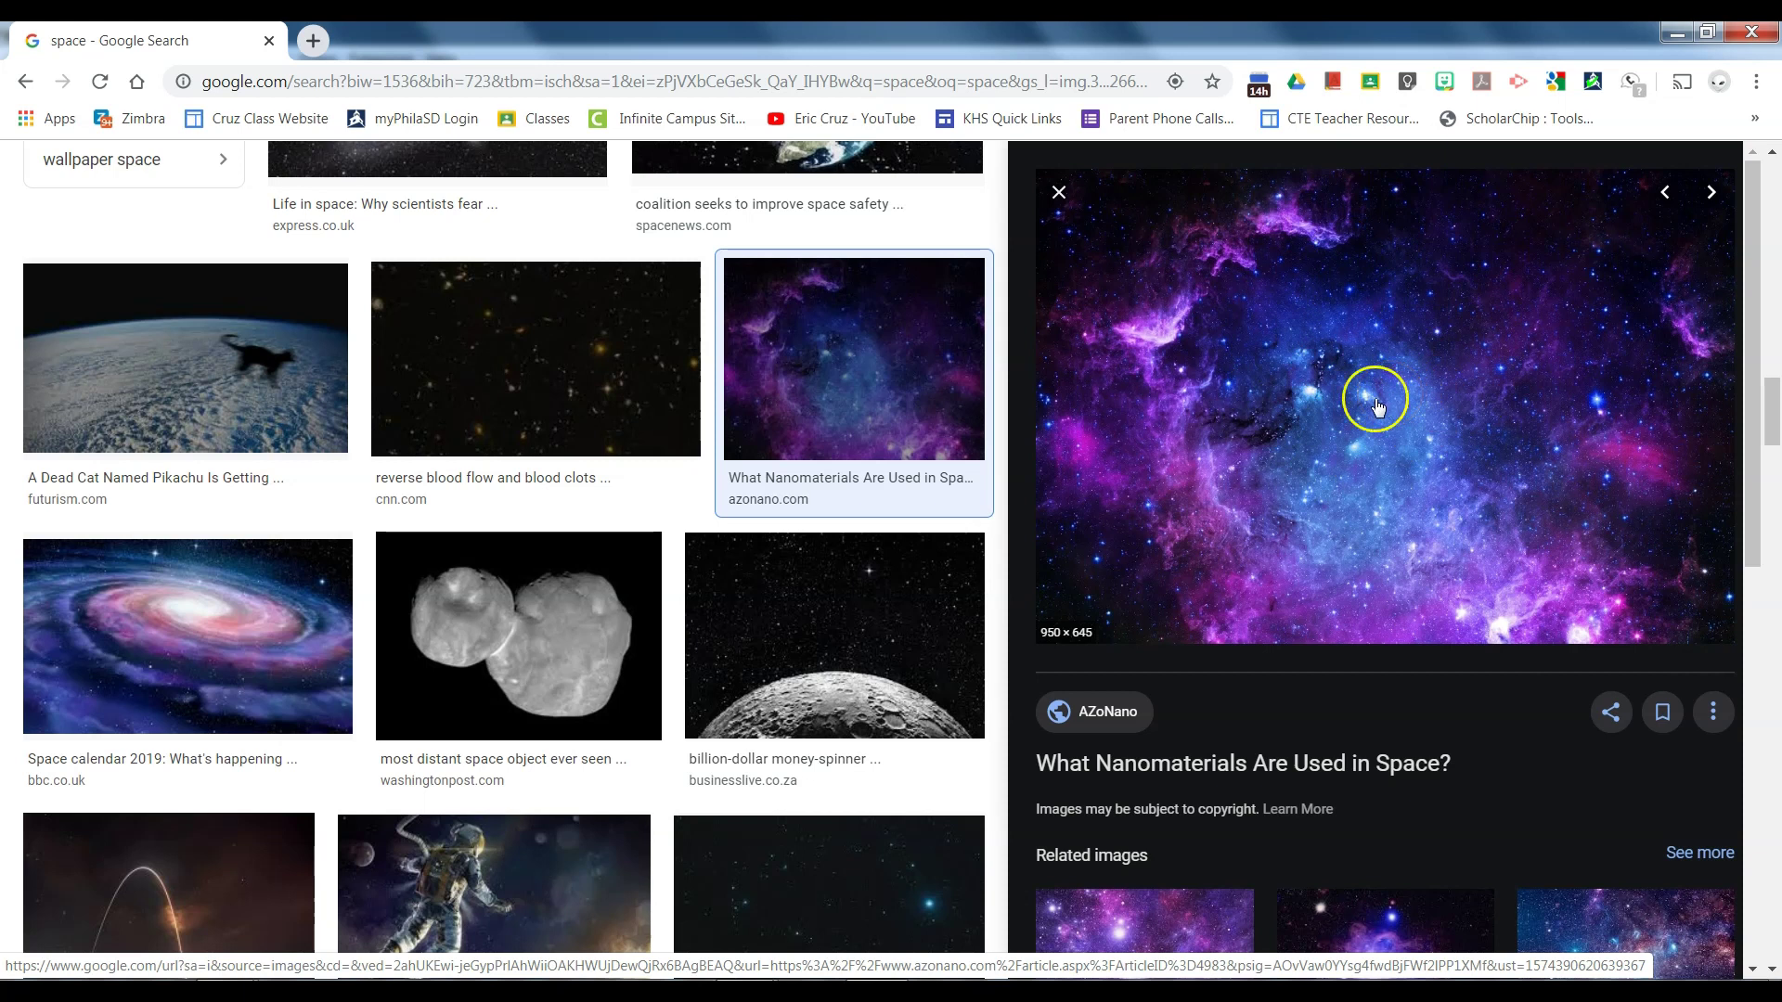
{"action": "right_click", "coordinate": [1338, 386]}
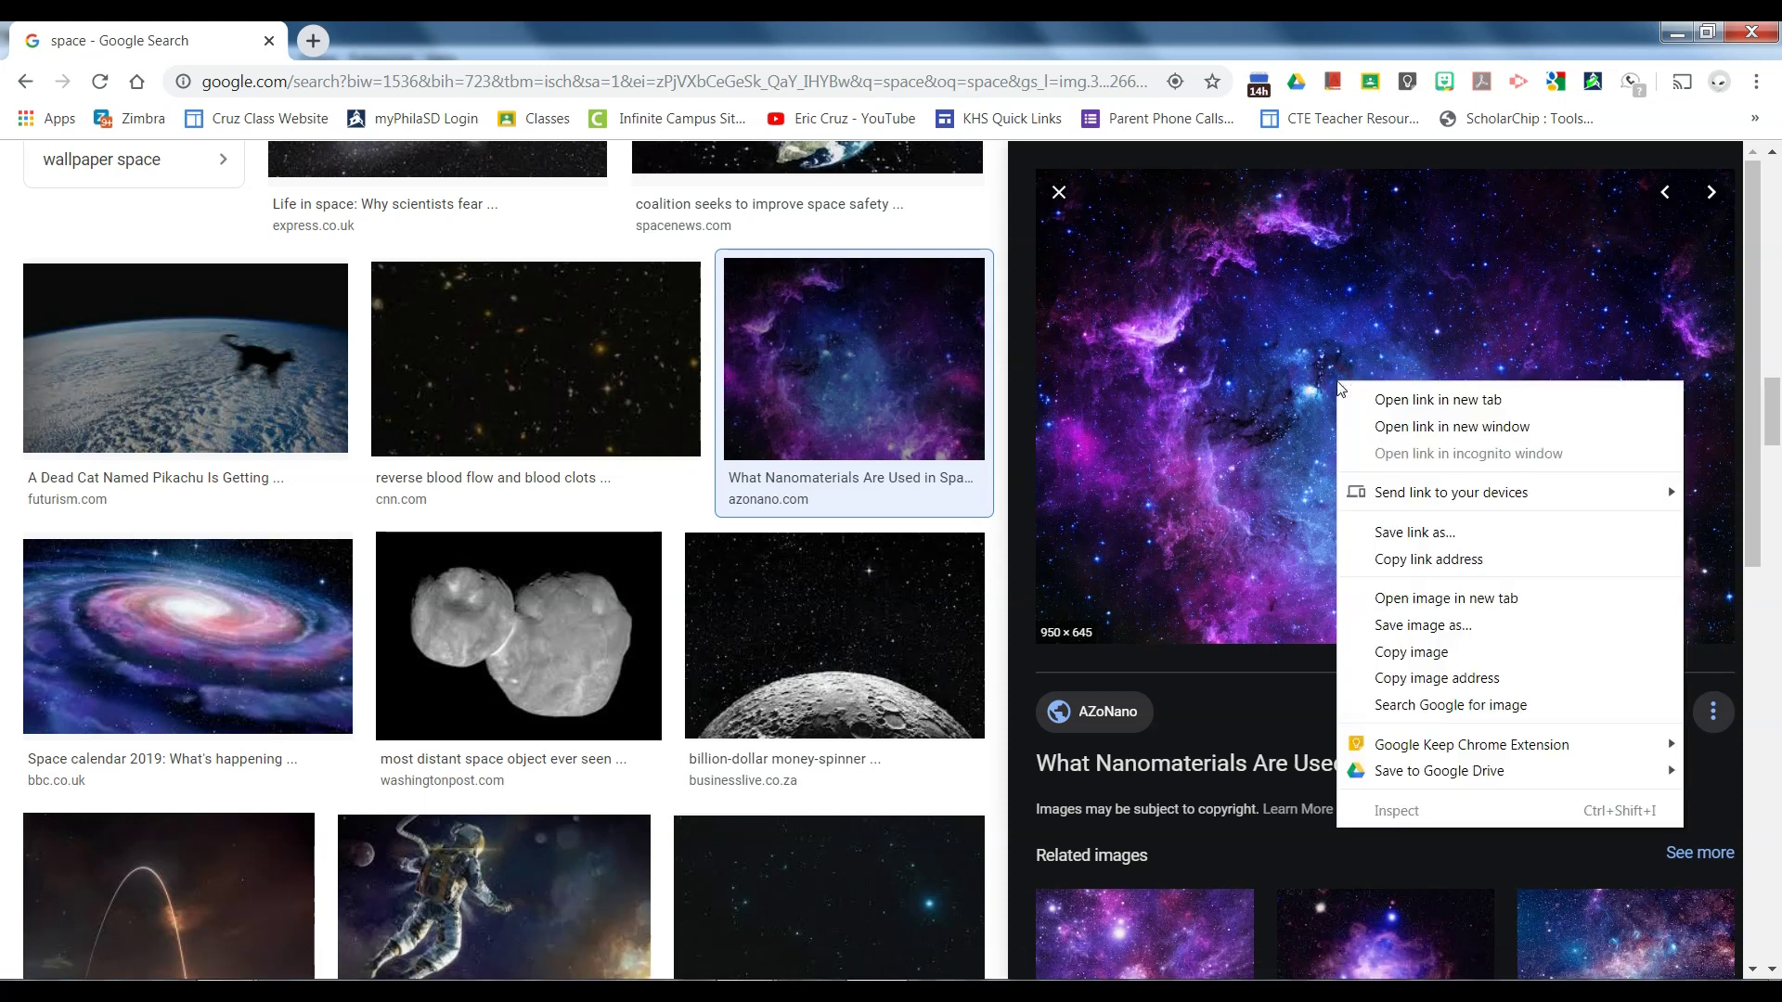
{"action": "left_click", "coordinate": [1453, 655]}
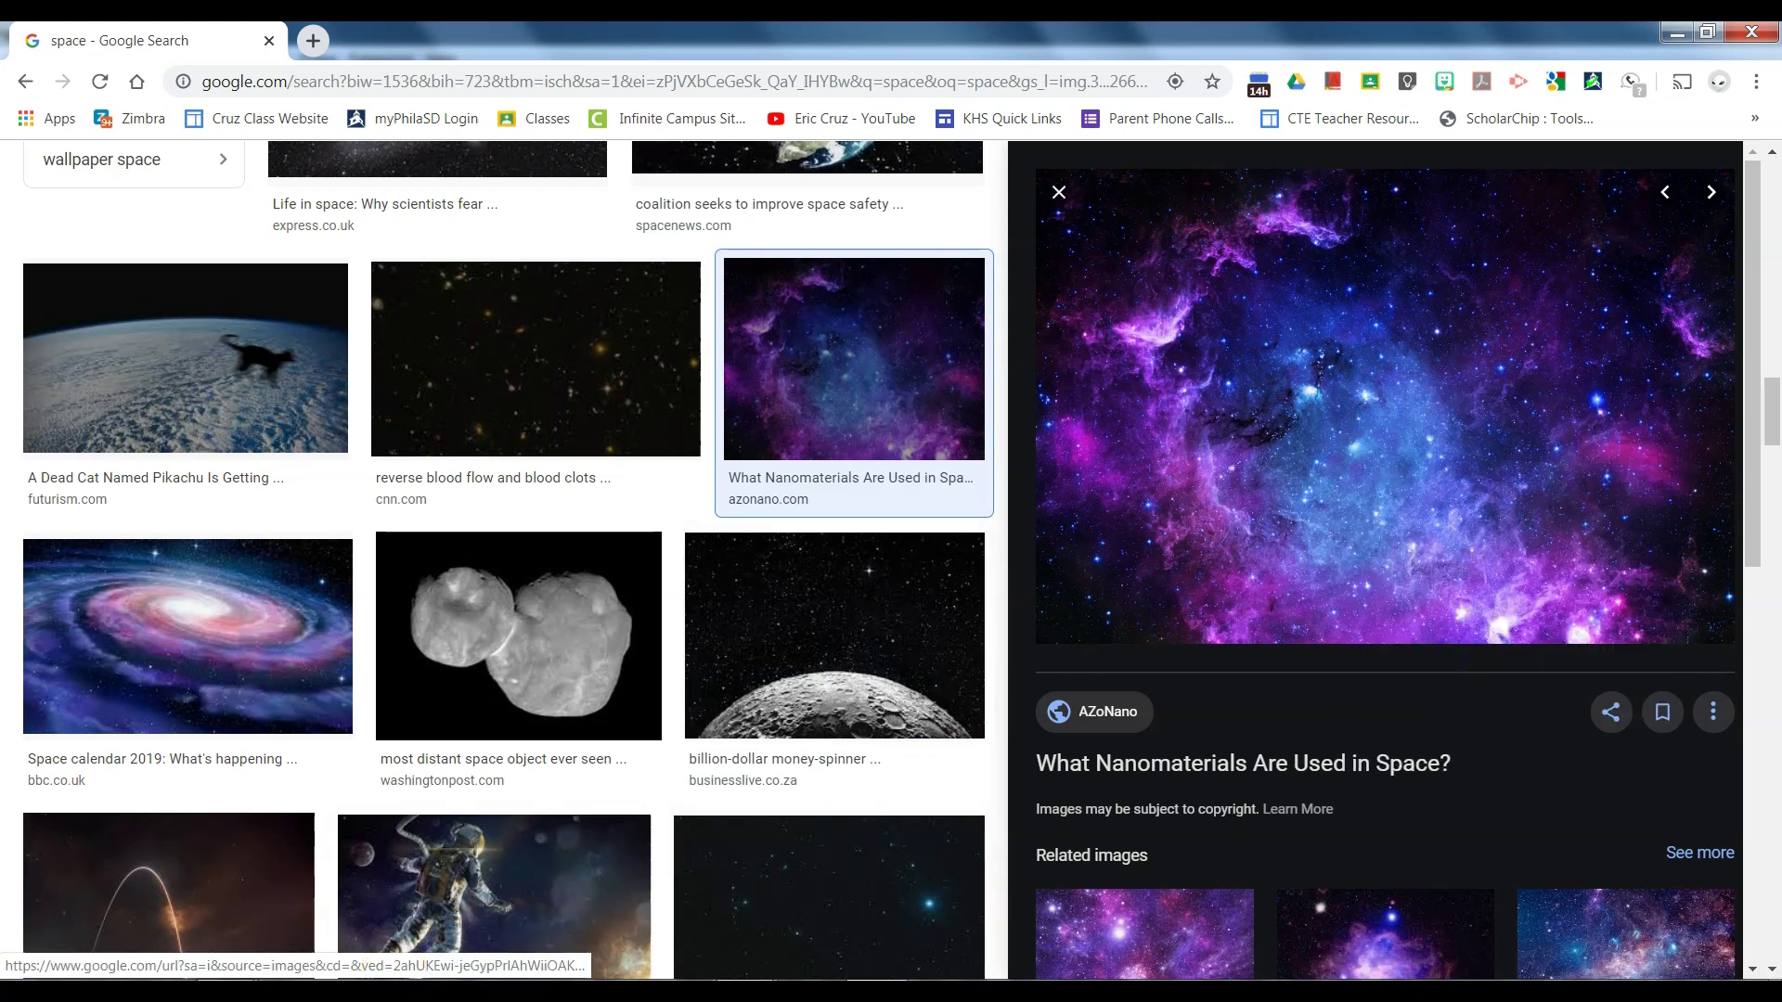
{"action": "left_click", "coordinate": [400, 881]}
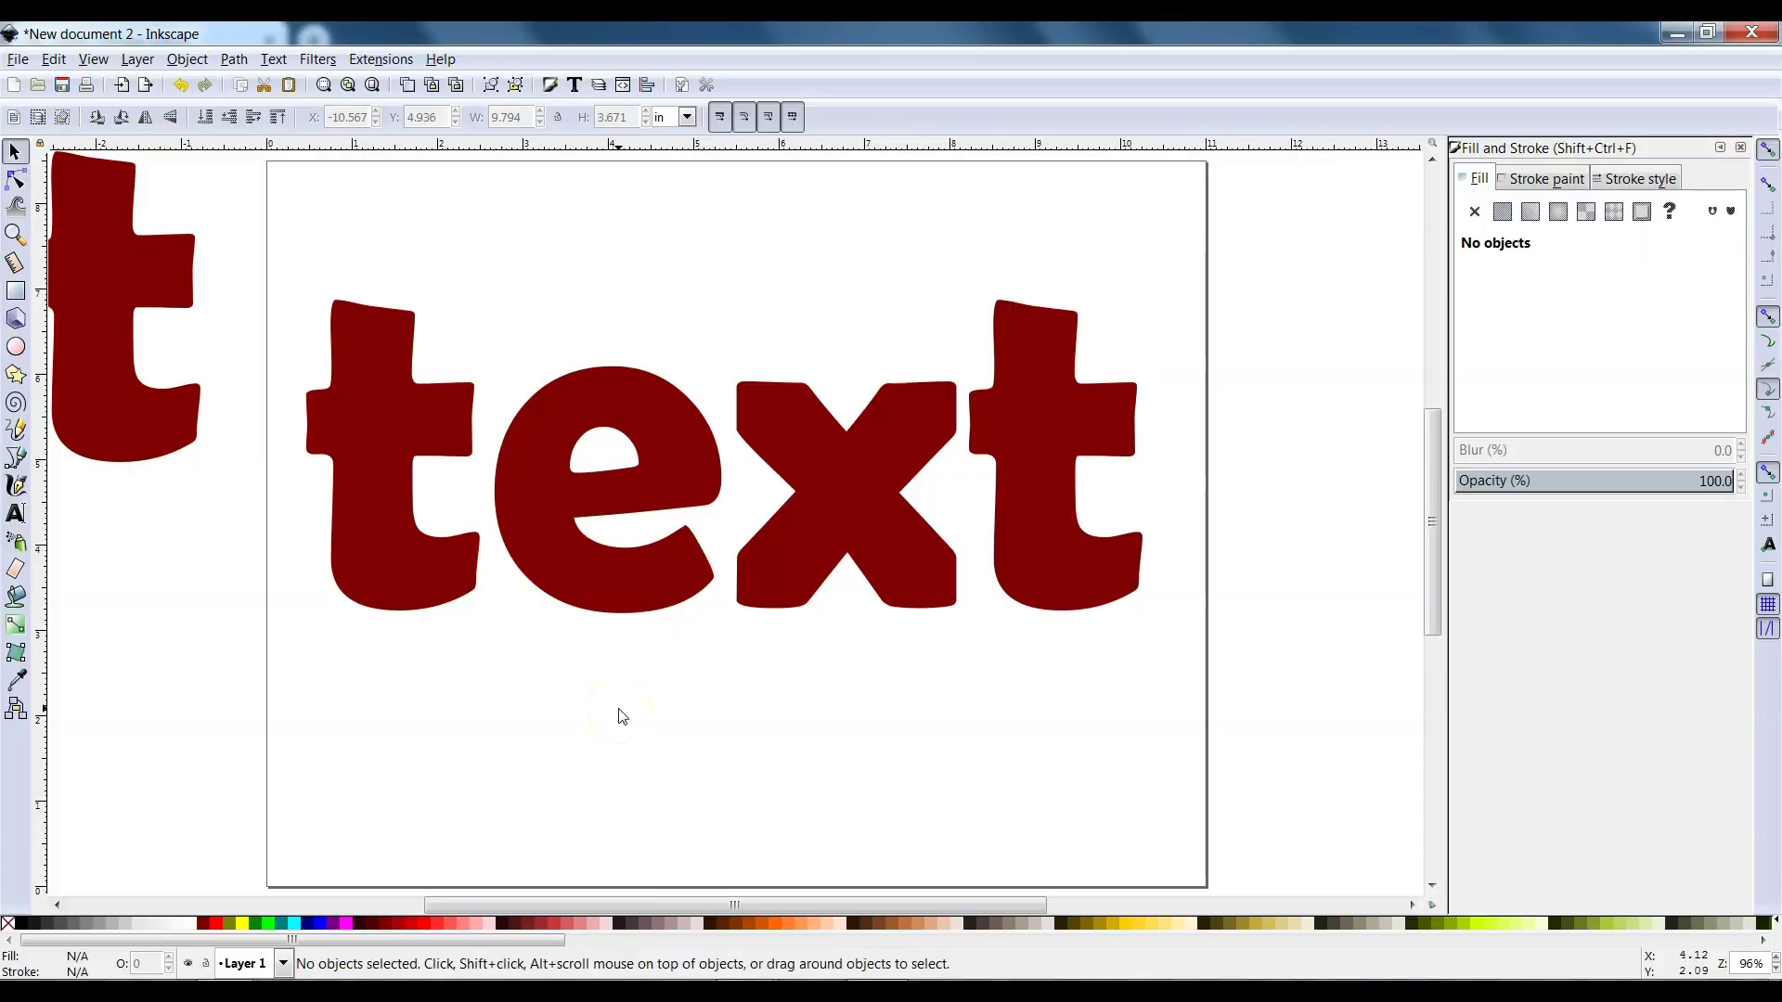
Step: Paste the copied nebula image, move it over the word on the page, and resize it to about 10.32 by 6.40 in
{"action": "left_click", "coordinate": [651, 676]}
{"action": "key", "text": "ctrl"}
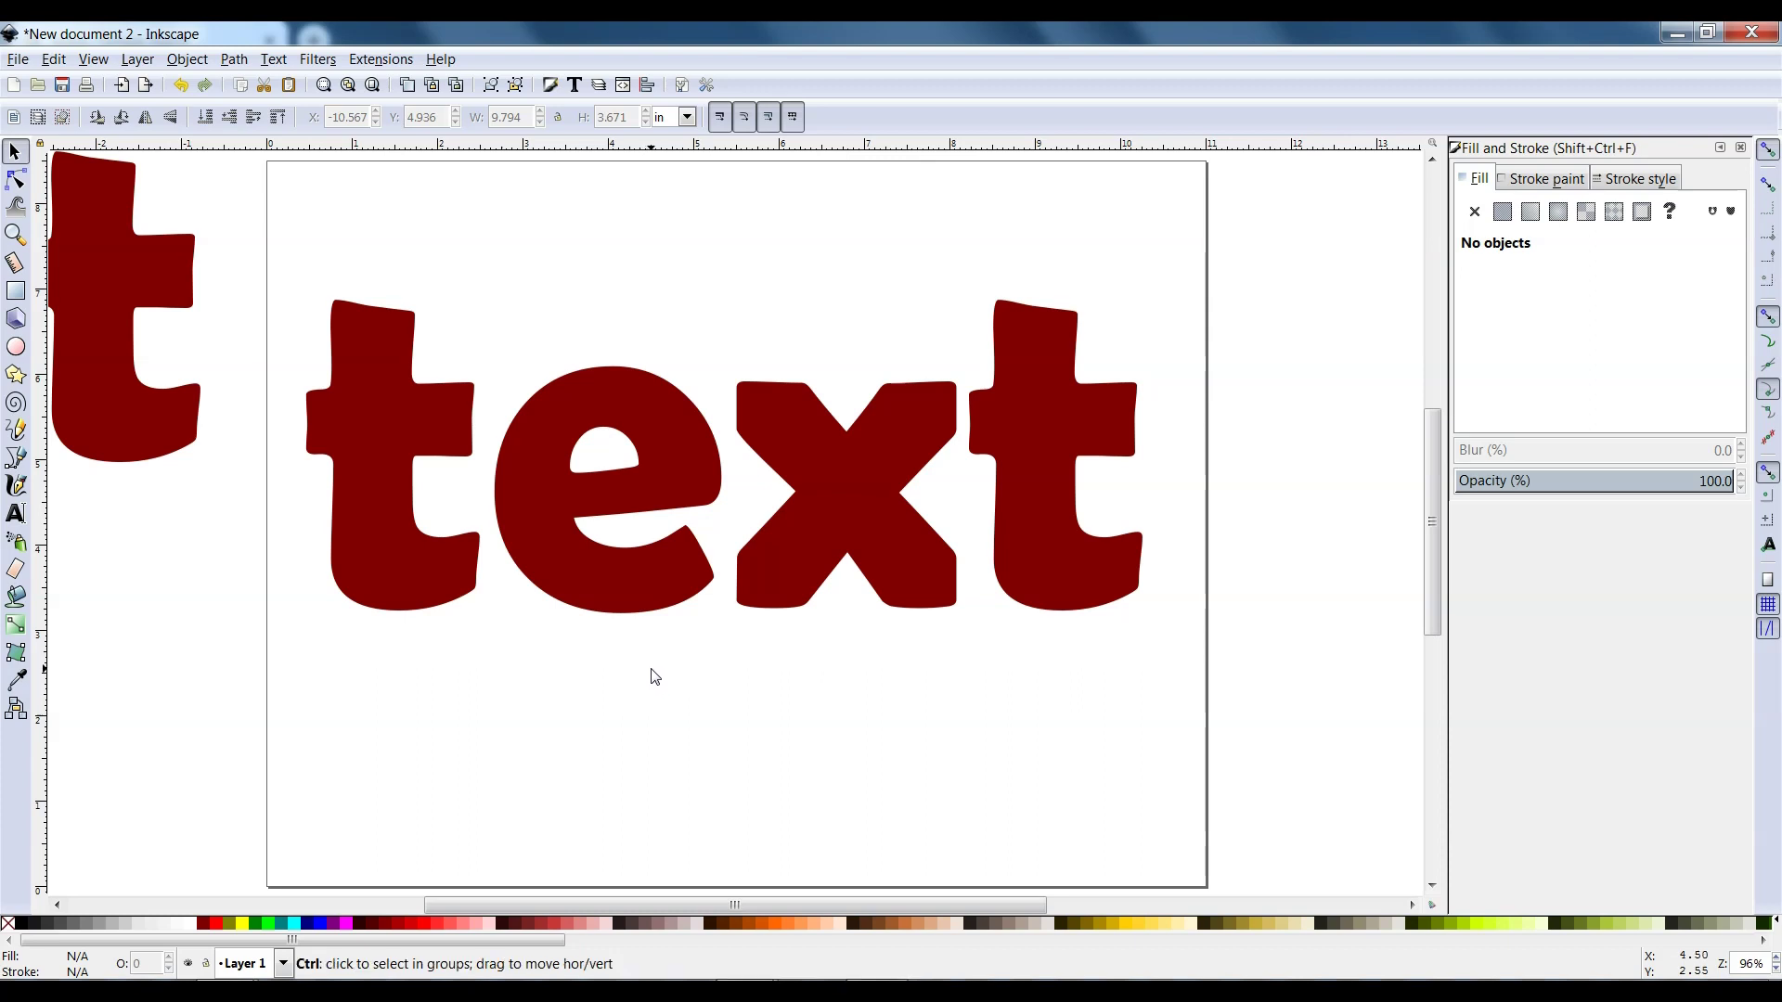
{"action": "key", "text": "ctrl+v"}
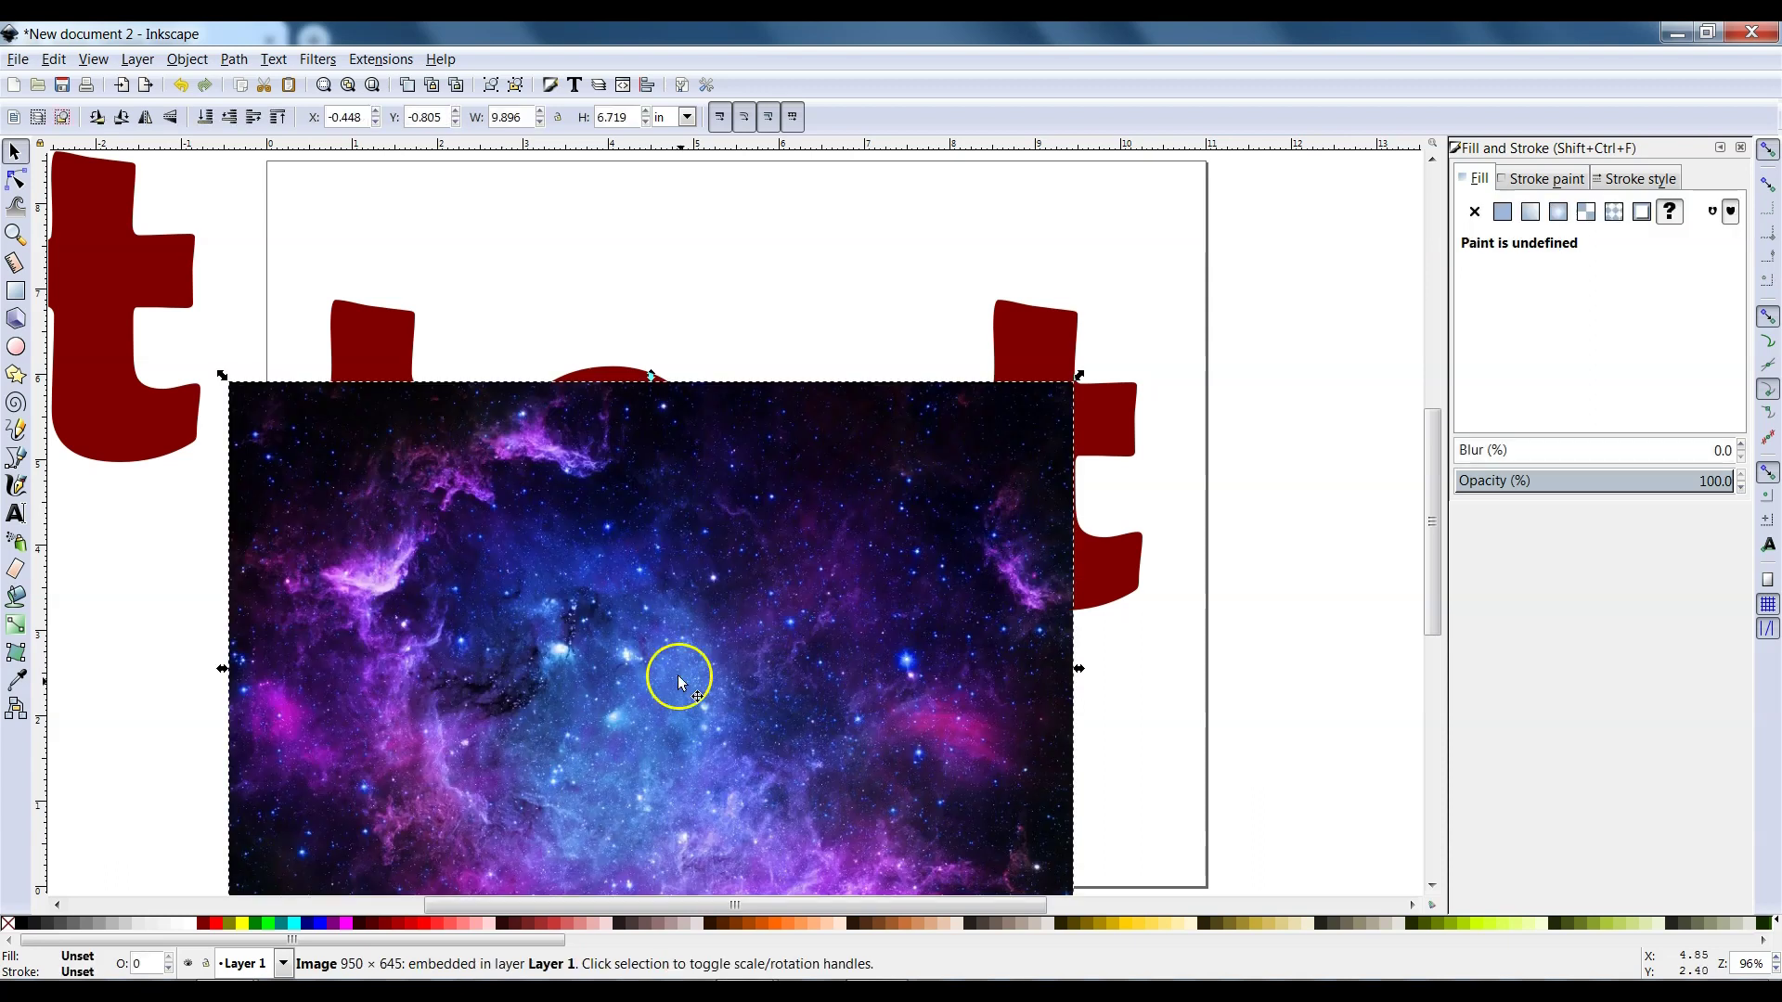
{"action": "left_click", "coordinate": [54, 59]}
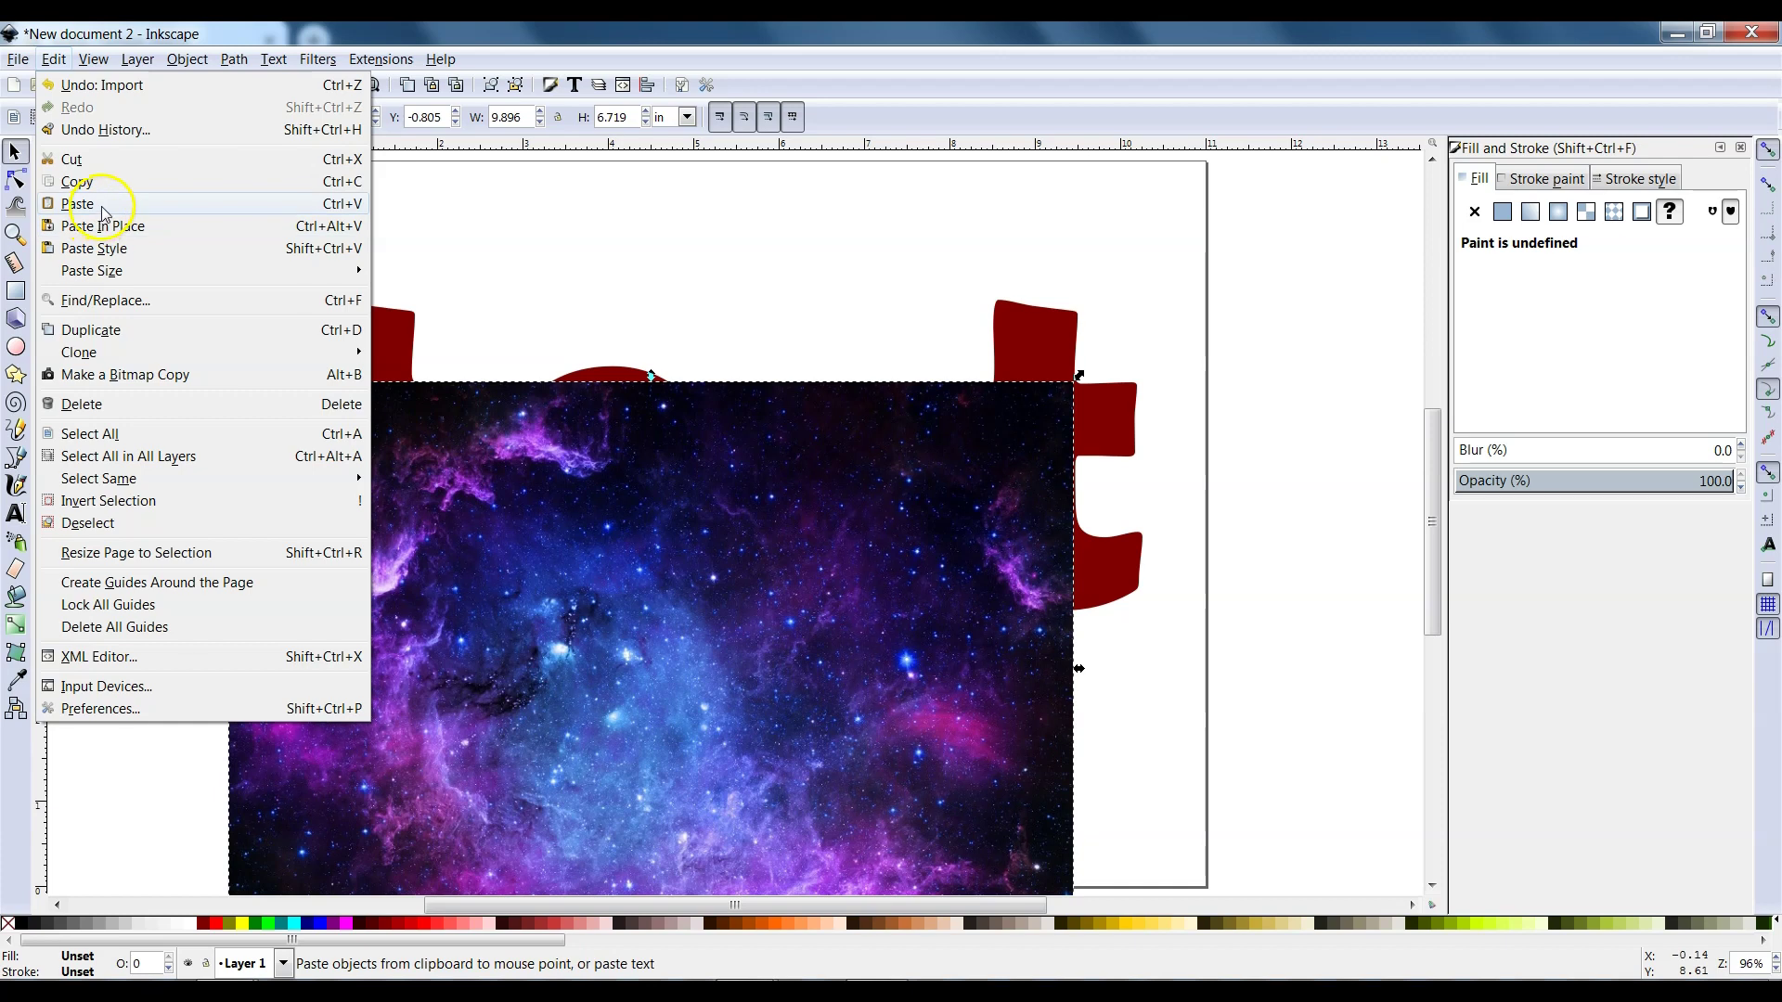
{"action": "left_click", "coordinate": [54, 60]}
{"action": "left_click_drag", "start_coordinate": [499, 622], "coordinate": [599, 455]}
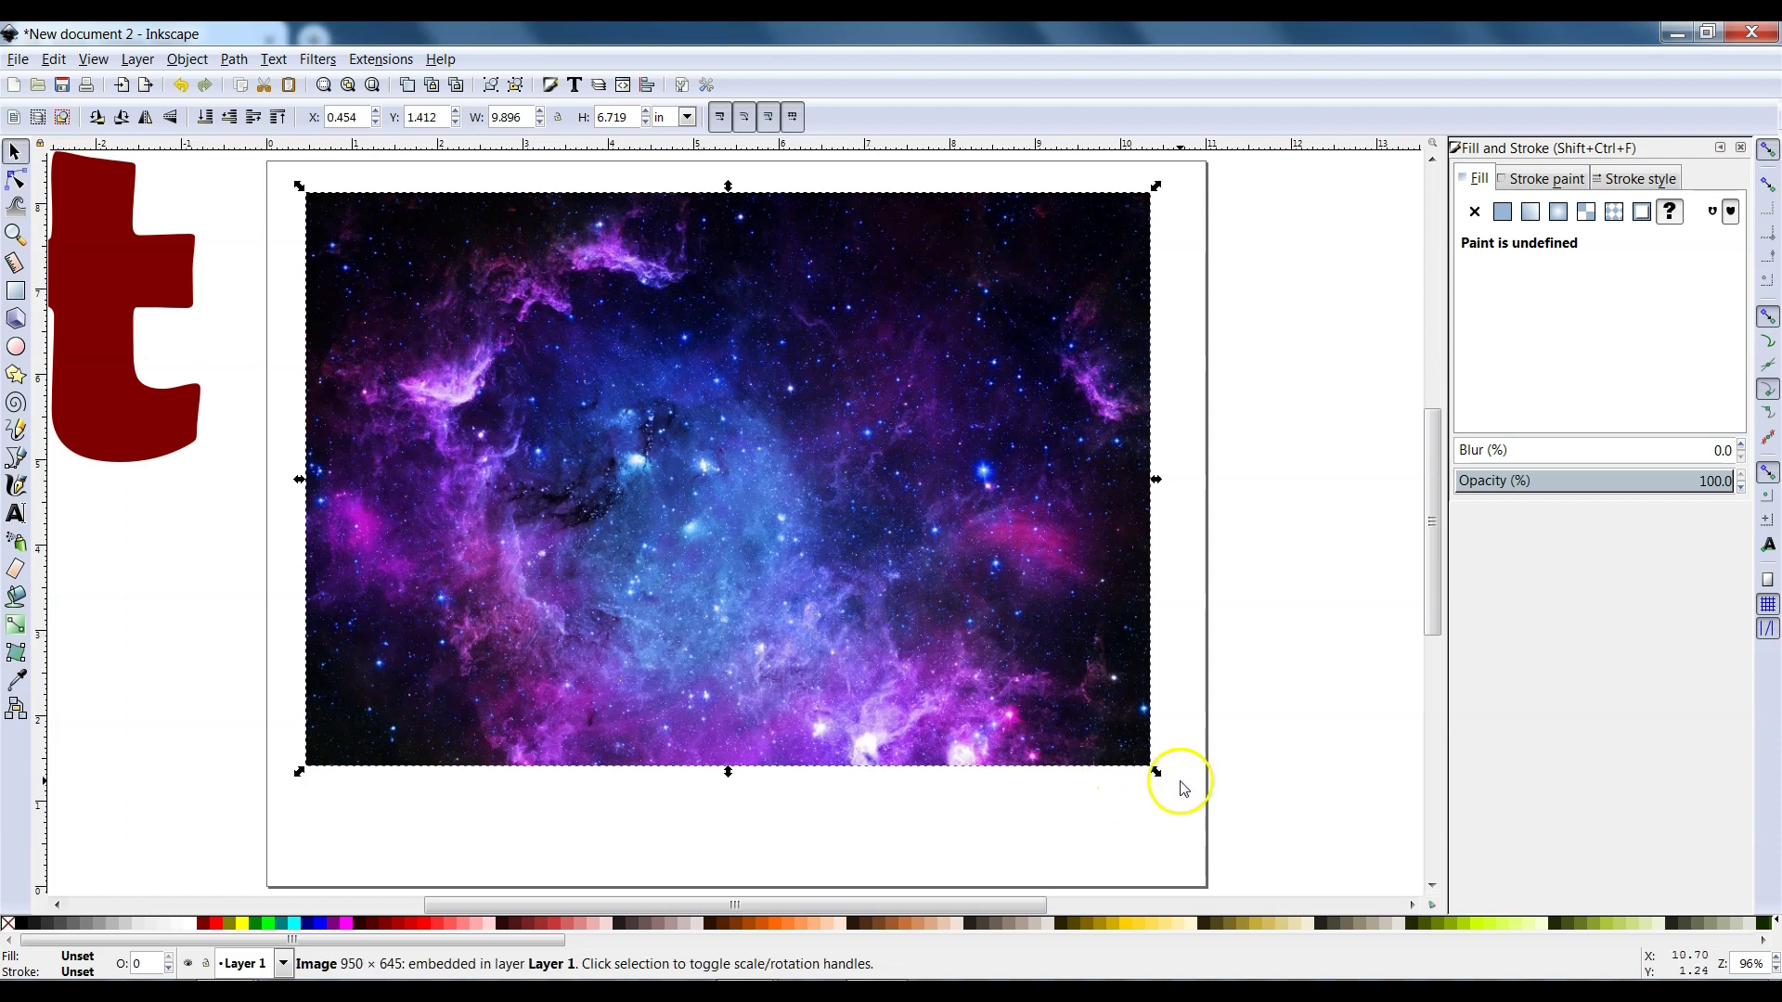
{"action": "left_click_drag", "start_coordinate": [1157, 771], "coordinate": [1168, 678]}
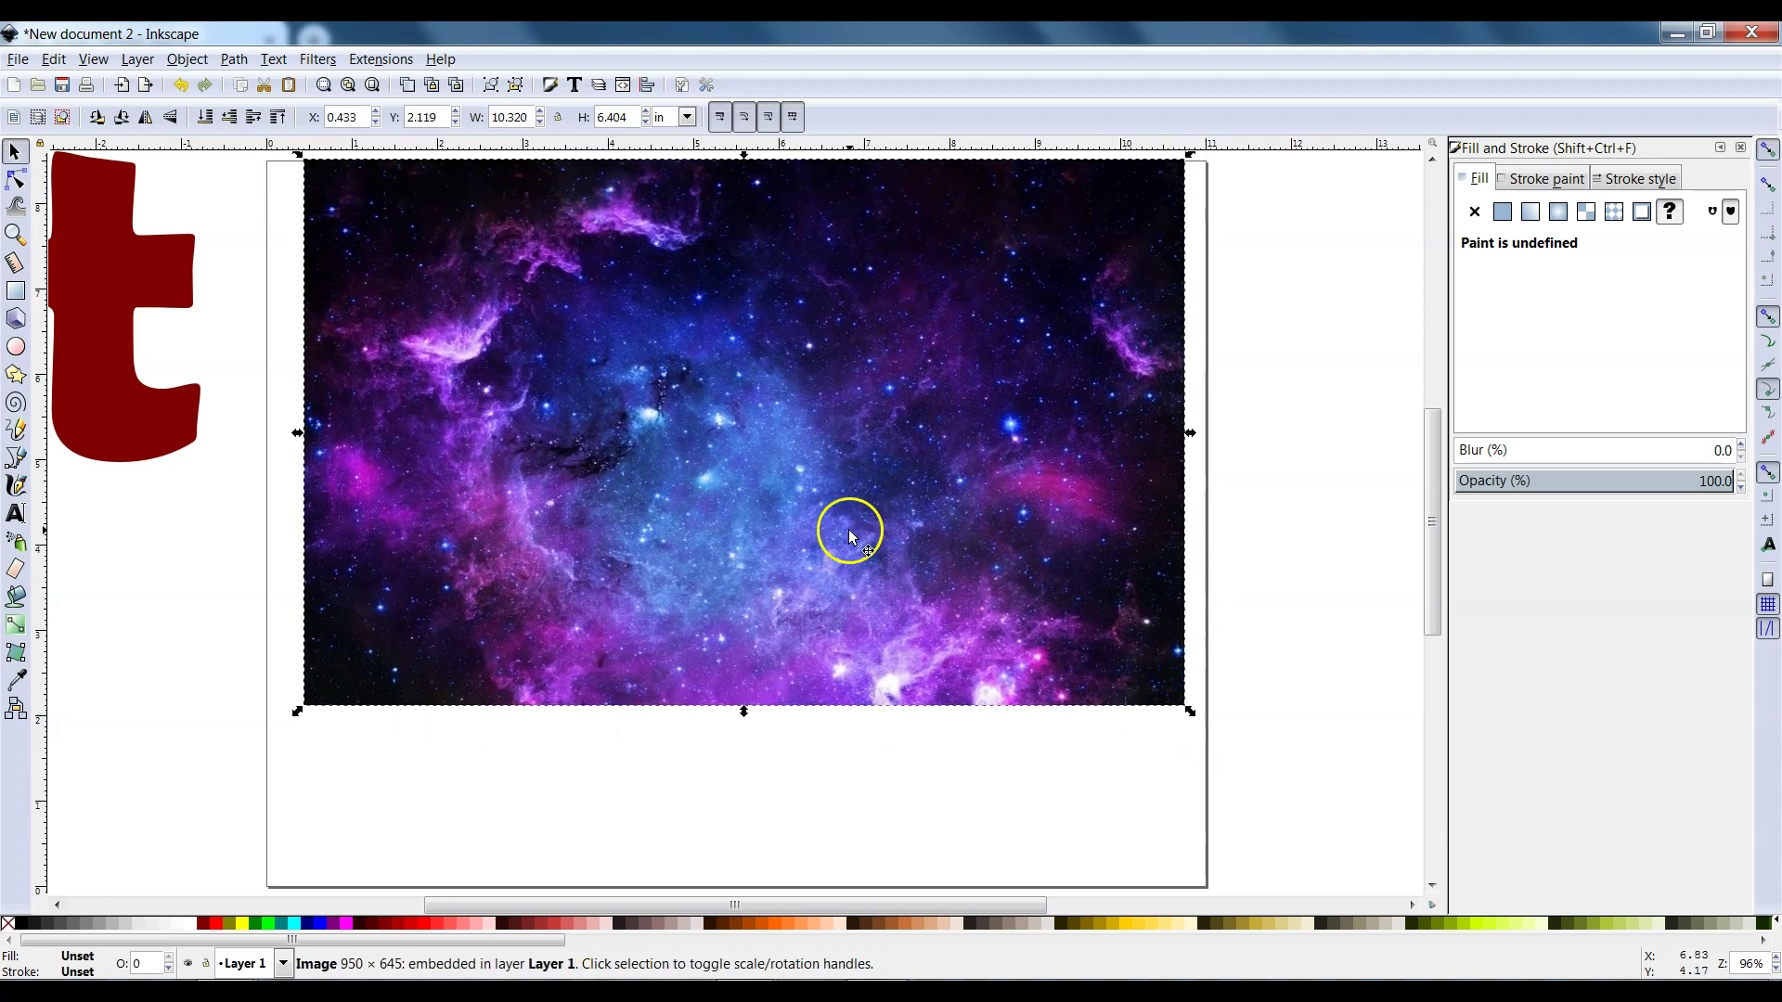
Step: Send the nebula image to the bottom of the stack and shift the word so it lies fully within the image
{"action": "left_click", "coordinate": [205, 119]}
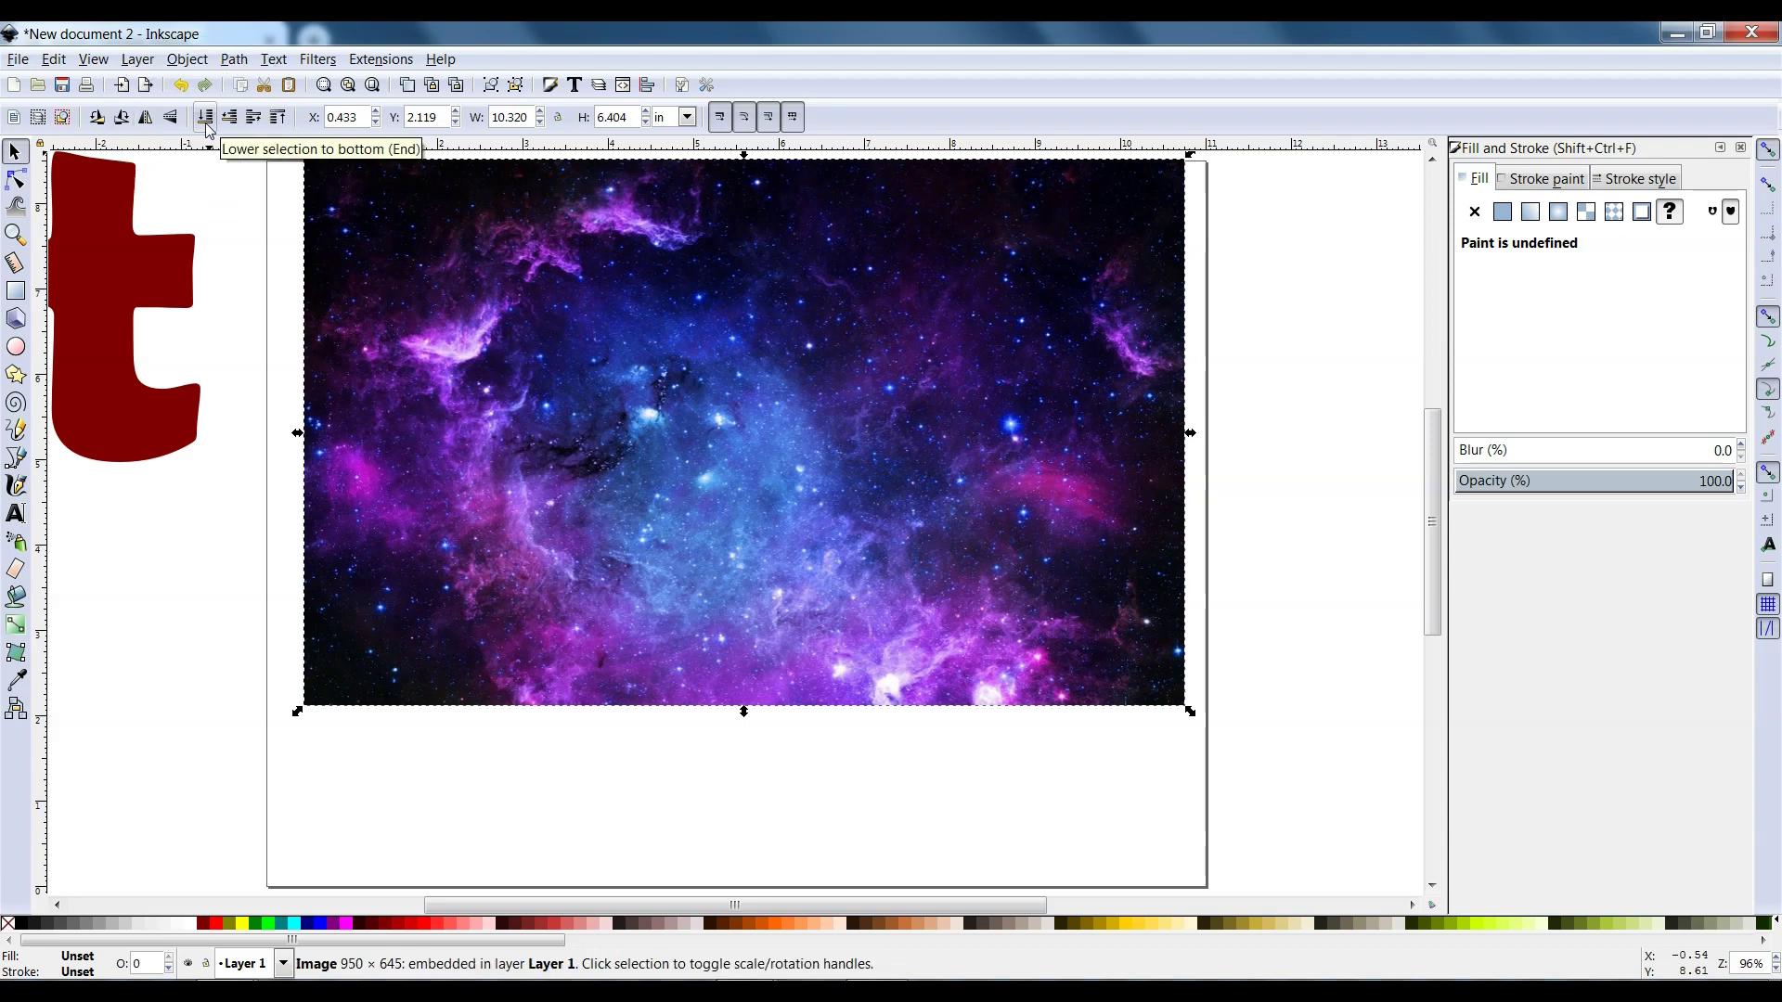
{"action": "left_click", "coordinate": [206, 119]}
{"action": "left_click", "coordinate": [206, 119]}
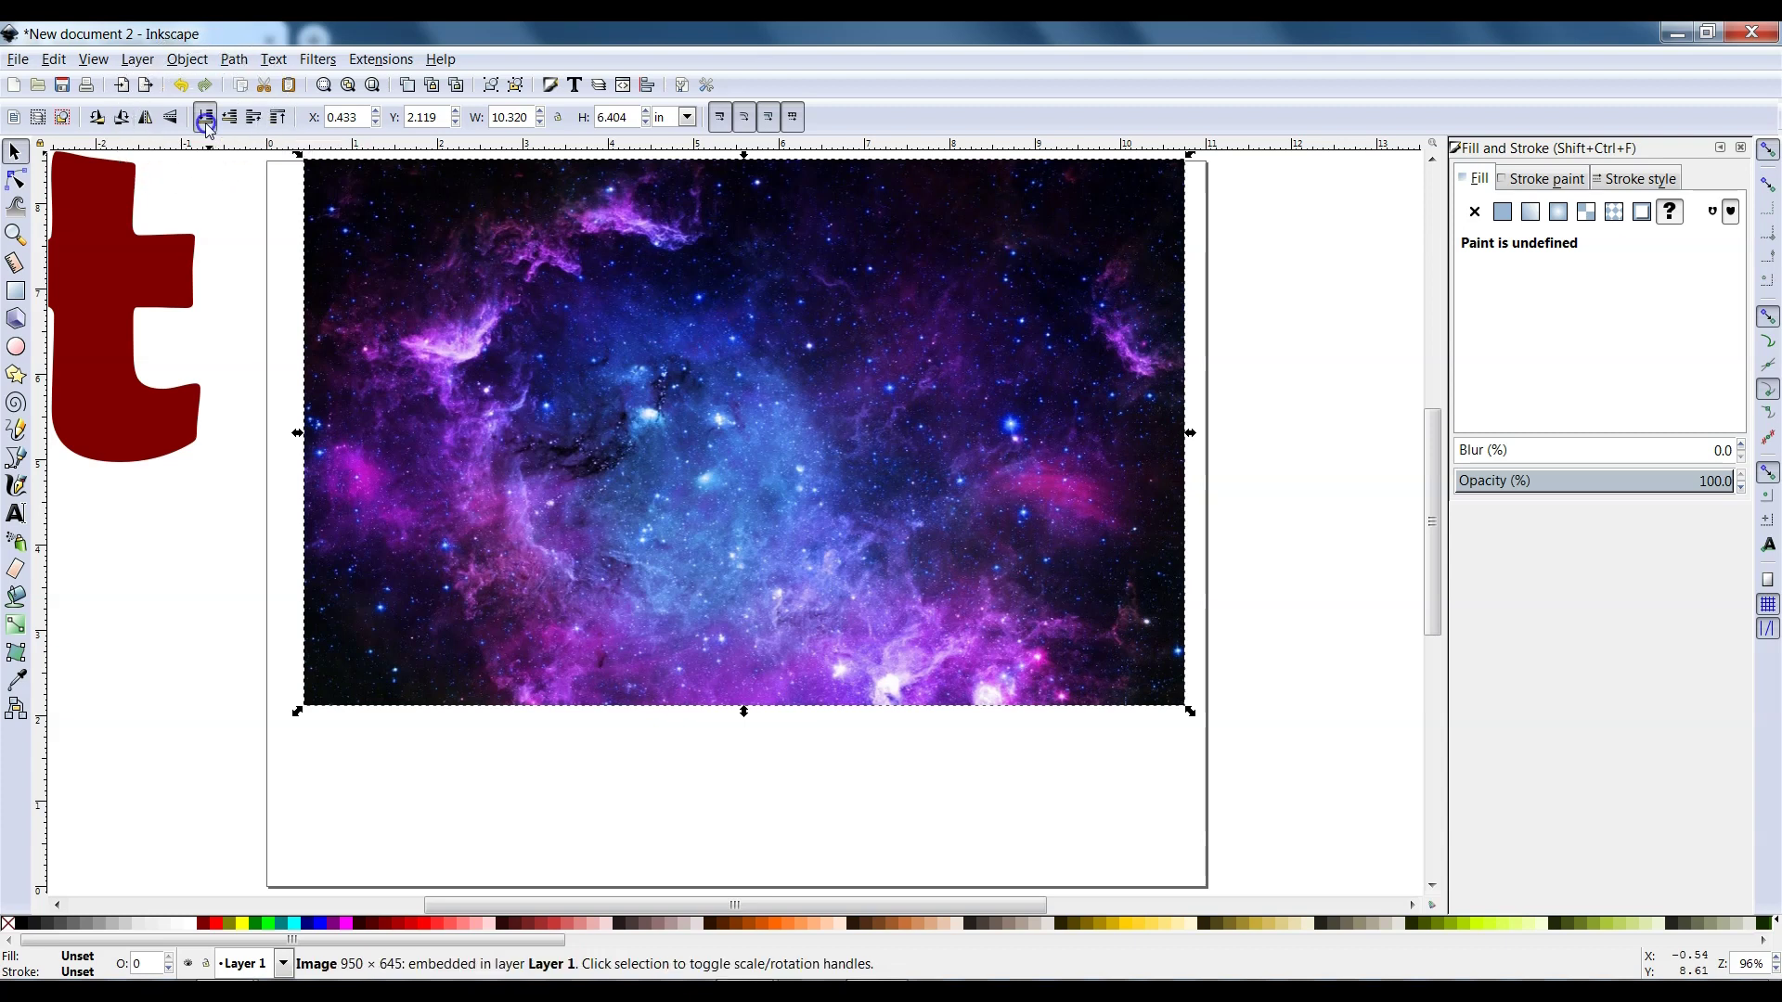
{"action": "left_click", "coordinate": [437, 827]}
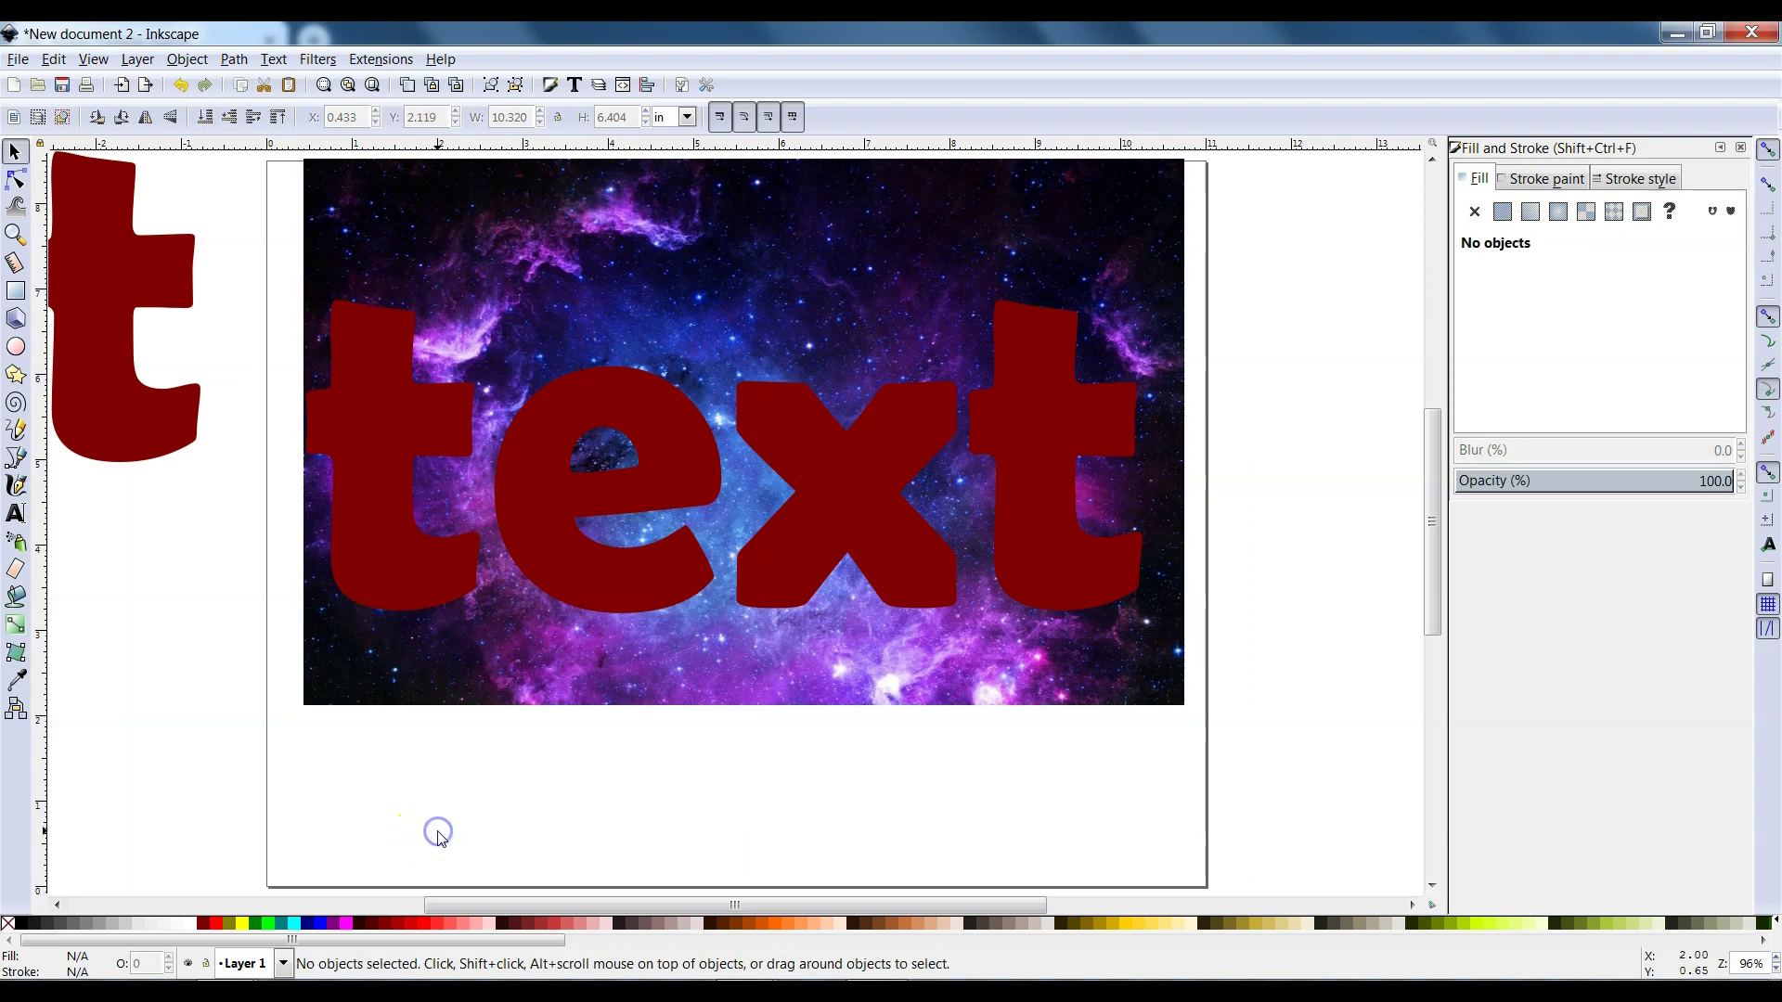
{"action": "left_click_drag", "start_coordinate": [859, 535], "coordinate": [884, 564]}
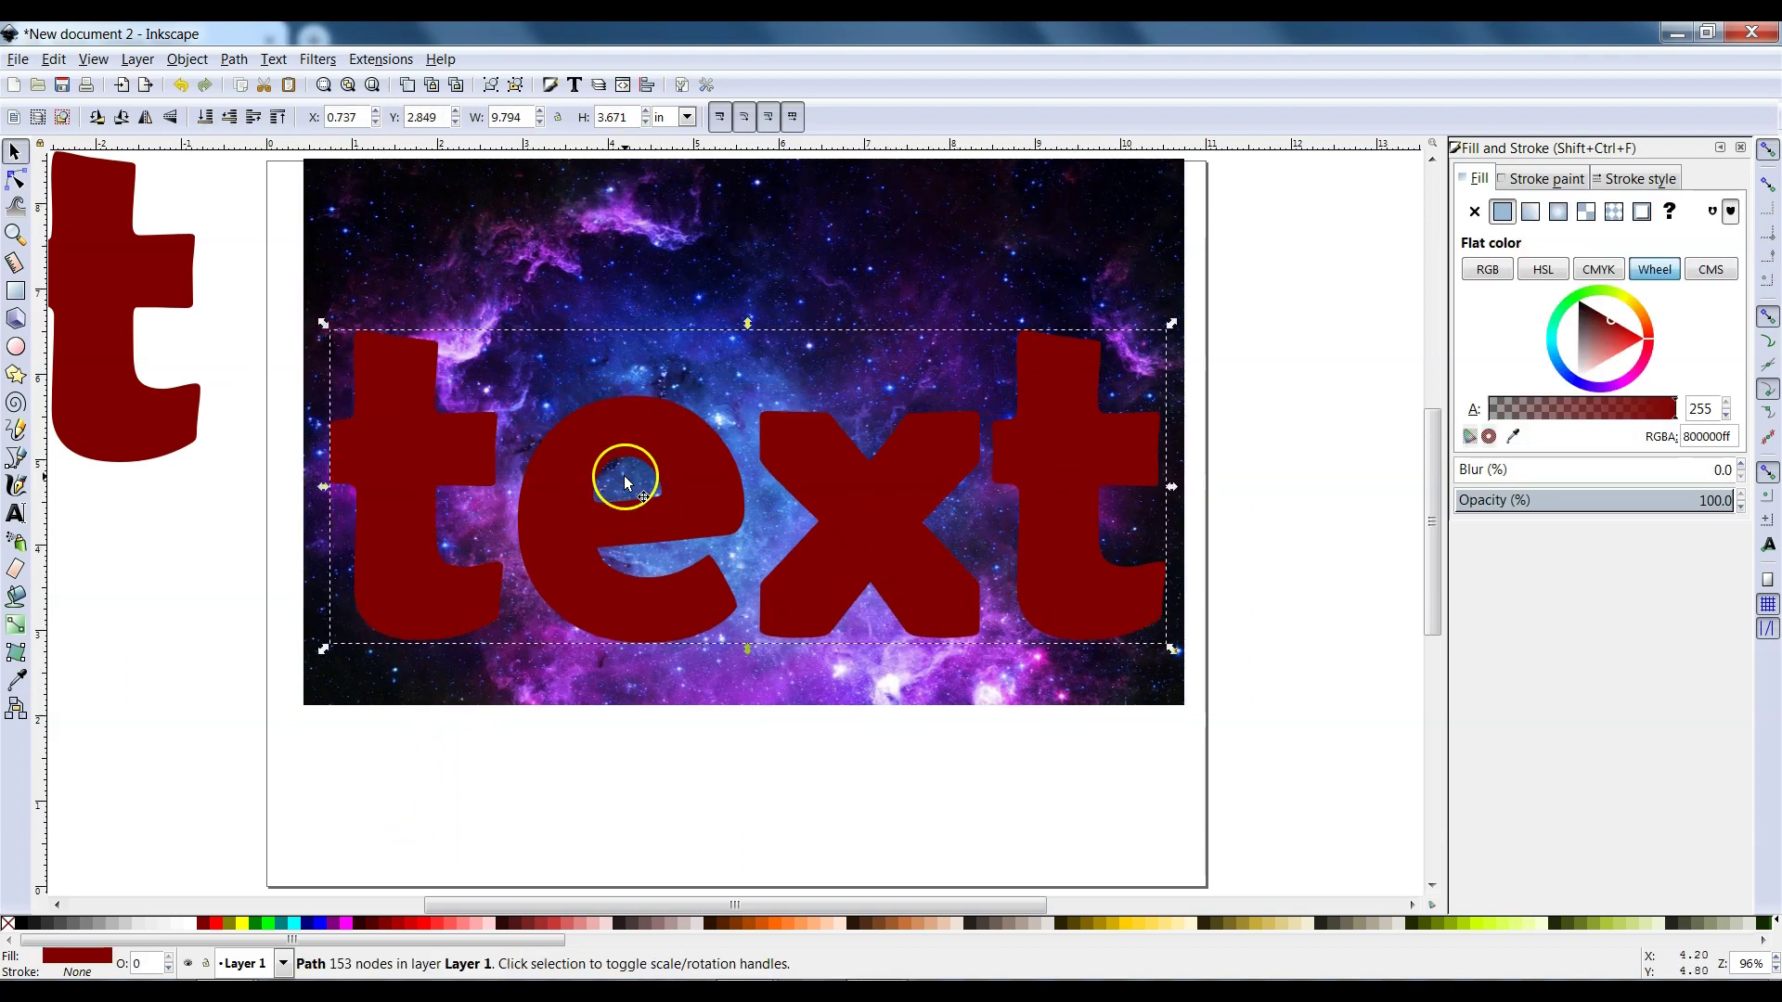
{"action": "left_click", "coordinate": [1257, 475]}
{"action": "left_click", "coordinate": [1134, 482]}
{"action": "left_click", "coordinate": [1281, 477]}
{"action": "left_click", "coordinate": [1174, 316]}
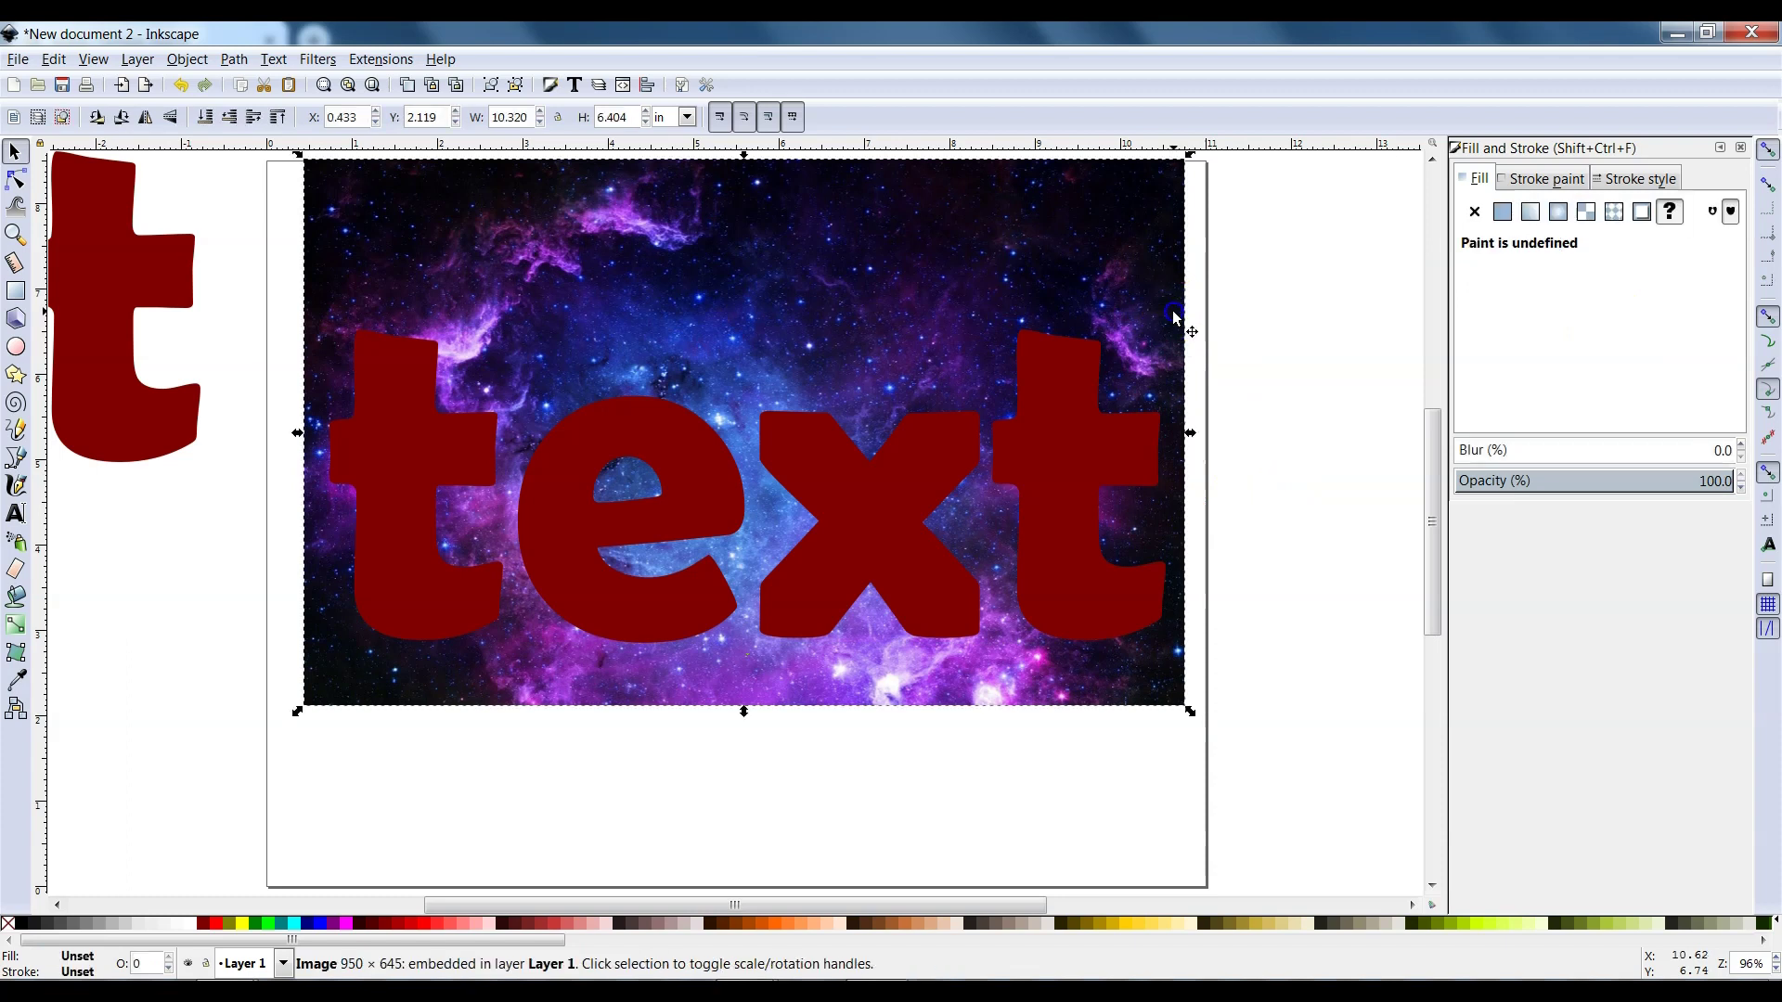
{"action": "left_click", "coordinate": [1109, 395]}
{"action": "left_click", "coordinate": [1274, 406]}
Step: Select the word together with the nebula image and clip the image to the word's shape
{"action": "left_click", "coordinate": [1125, 458]}
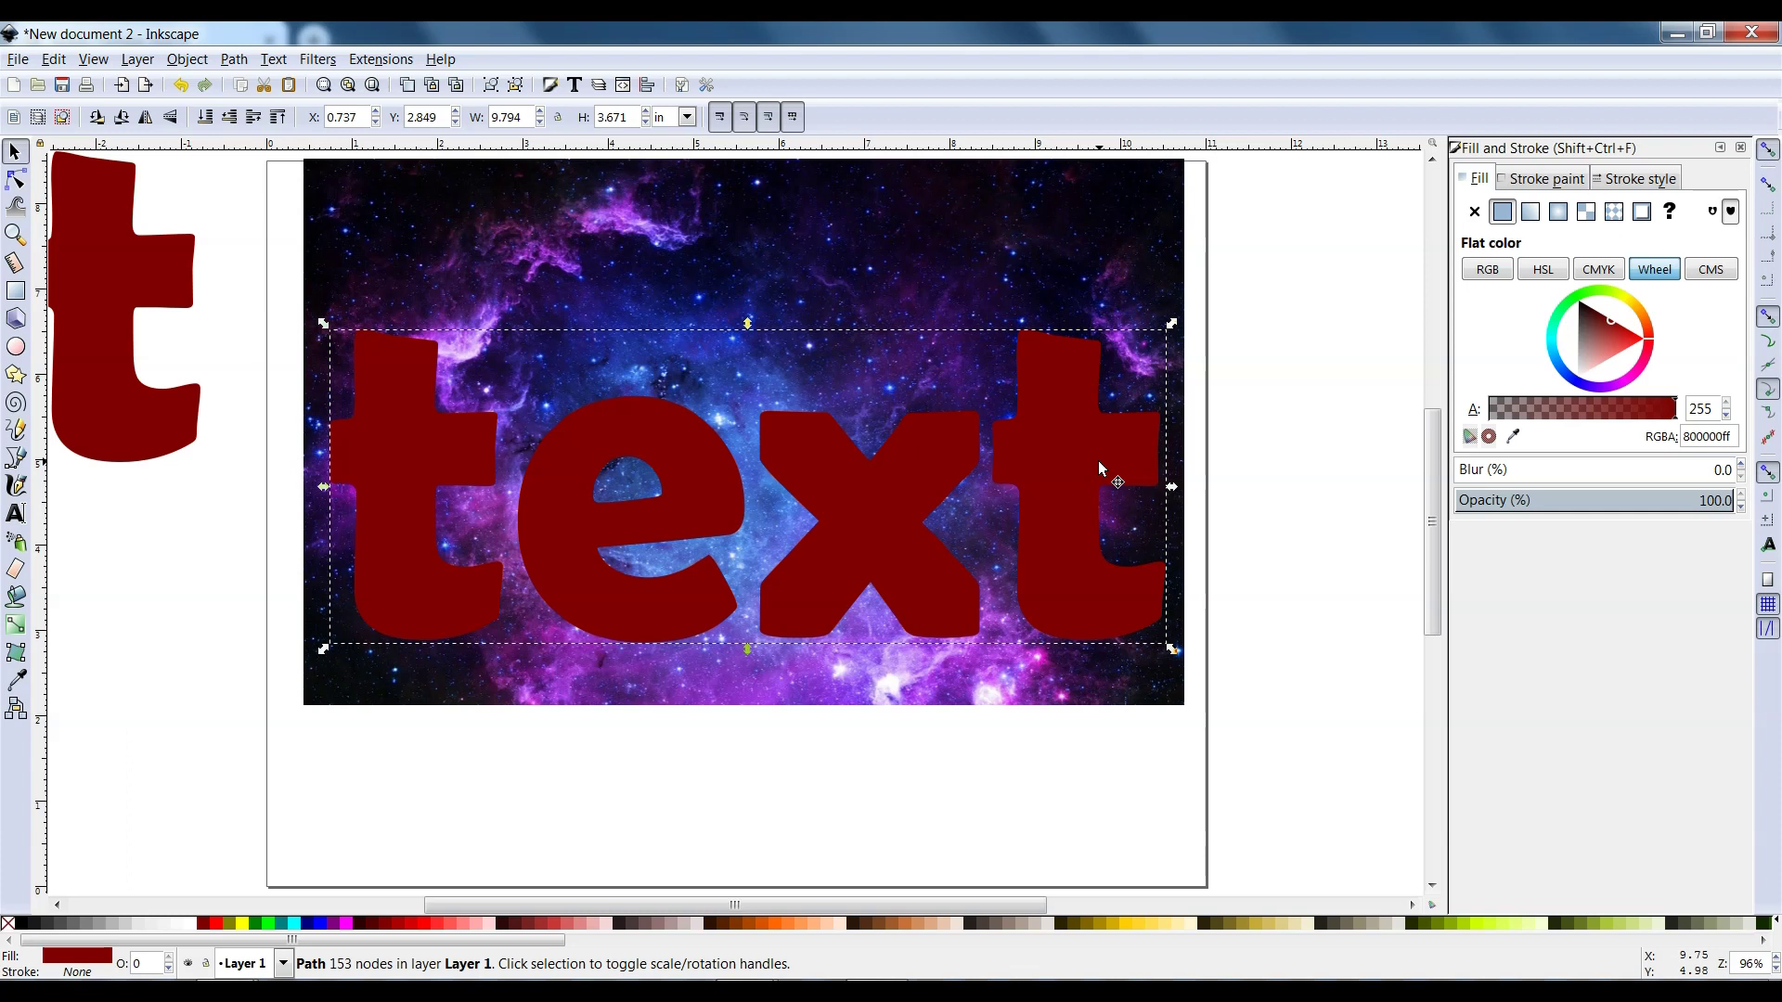
{"action": "left_click", "coordinate": [1119, 307], "text": "shift"}
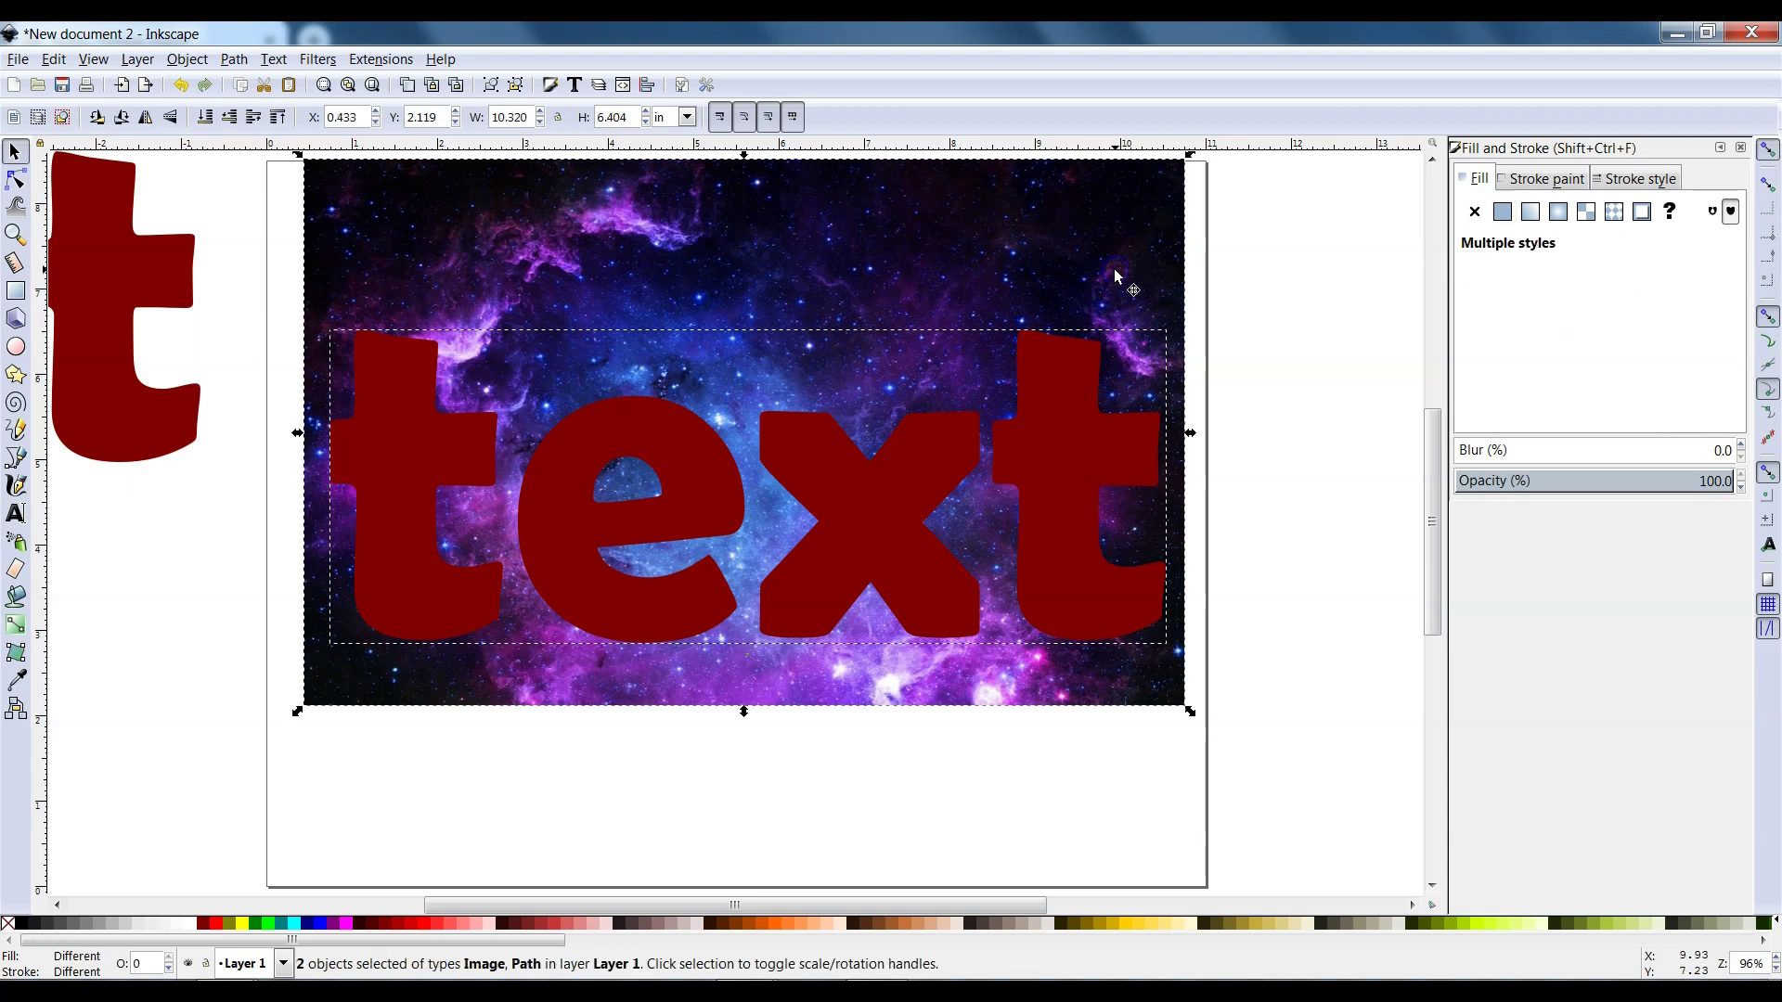
{"action": "left_click", "coordinate": [1268, 292]}
{"action": "left_click", "coordinate": [188, 59]}
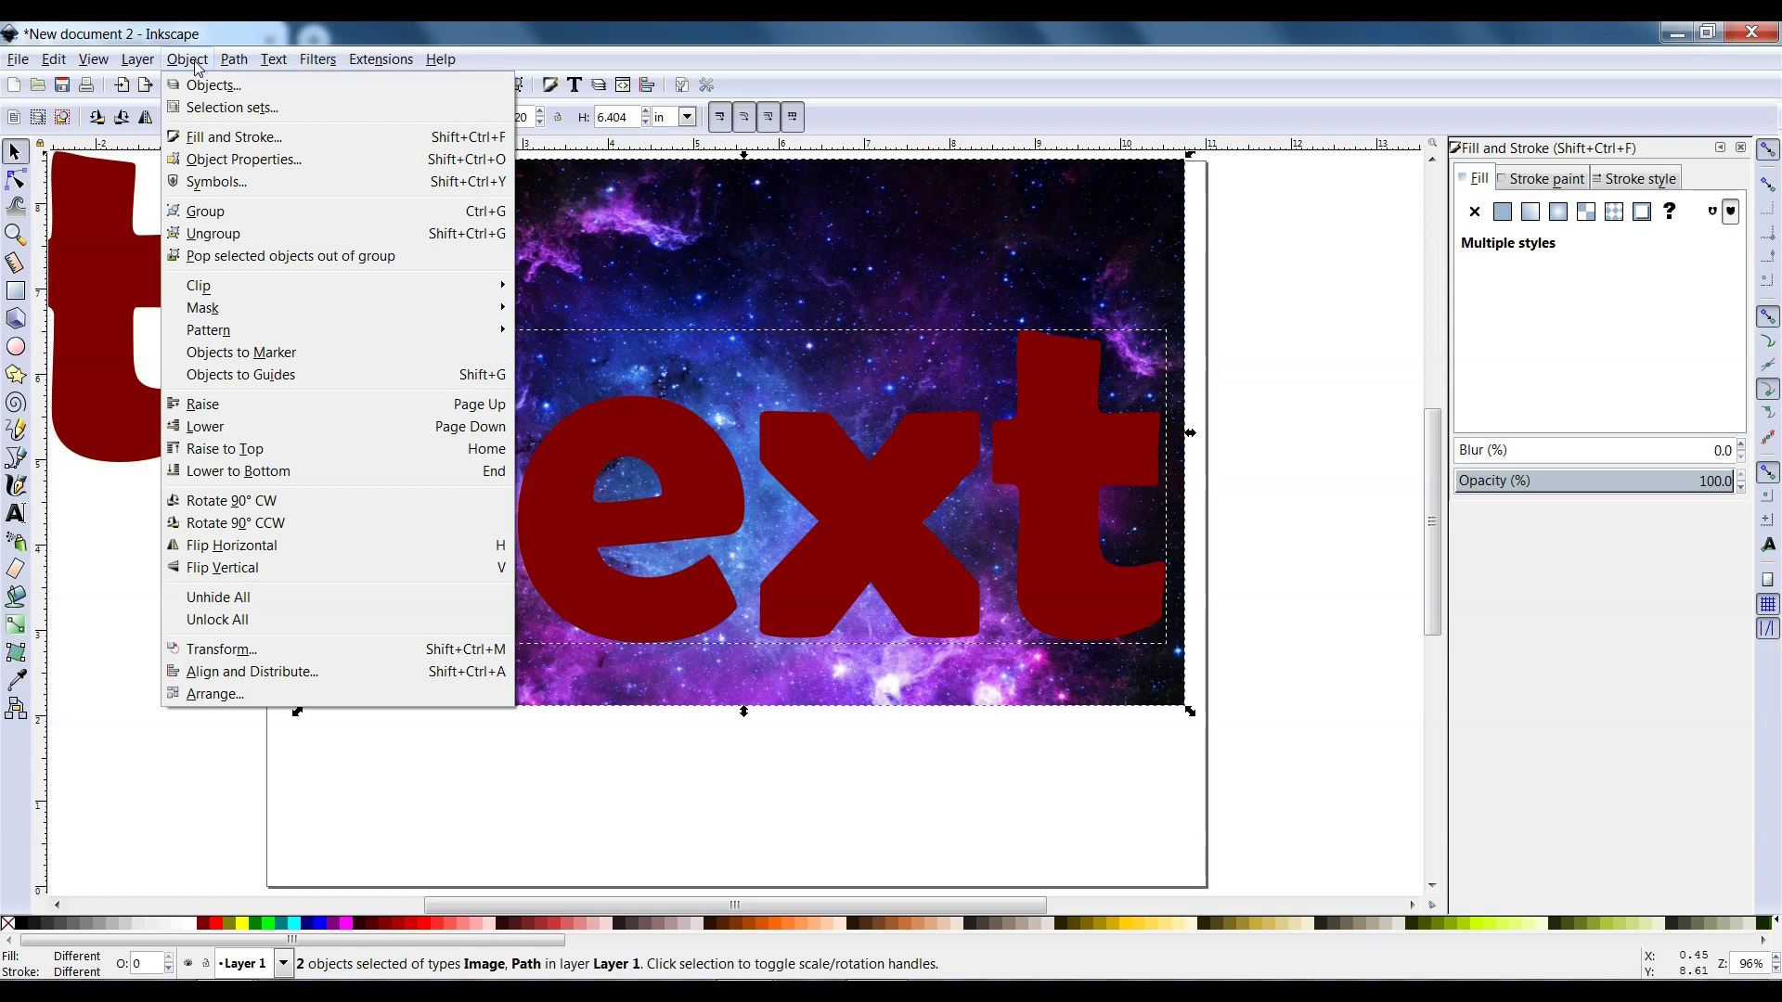
{"action": "left_click", "coordinate": [195, 63]}
{"action": "left_click", "coordinate": [216, 287]}
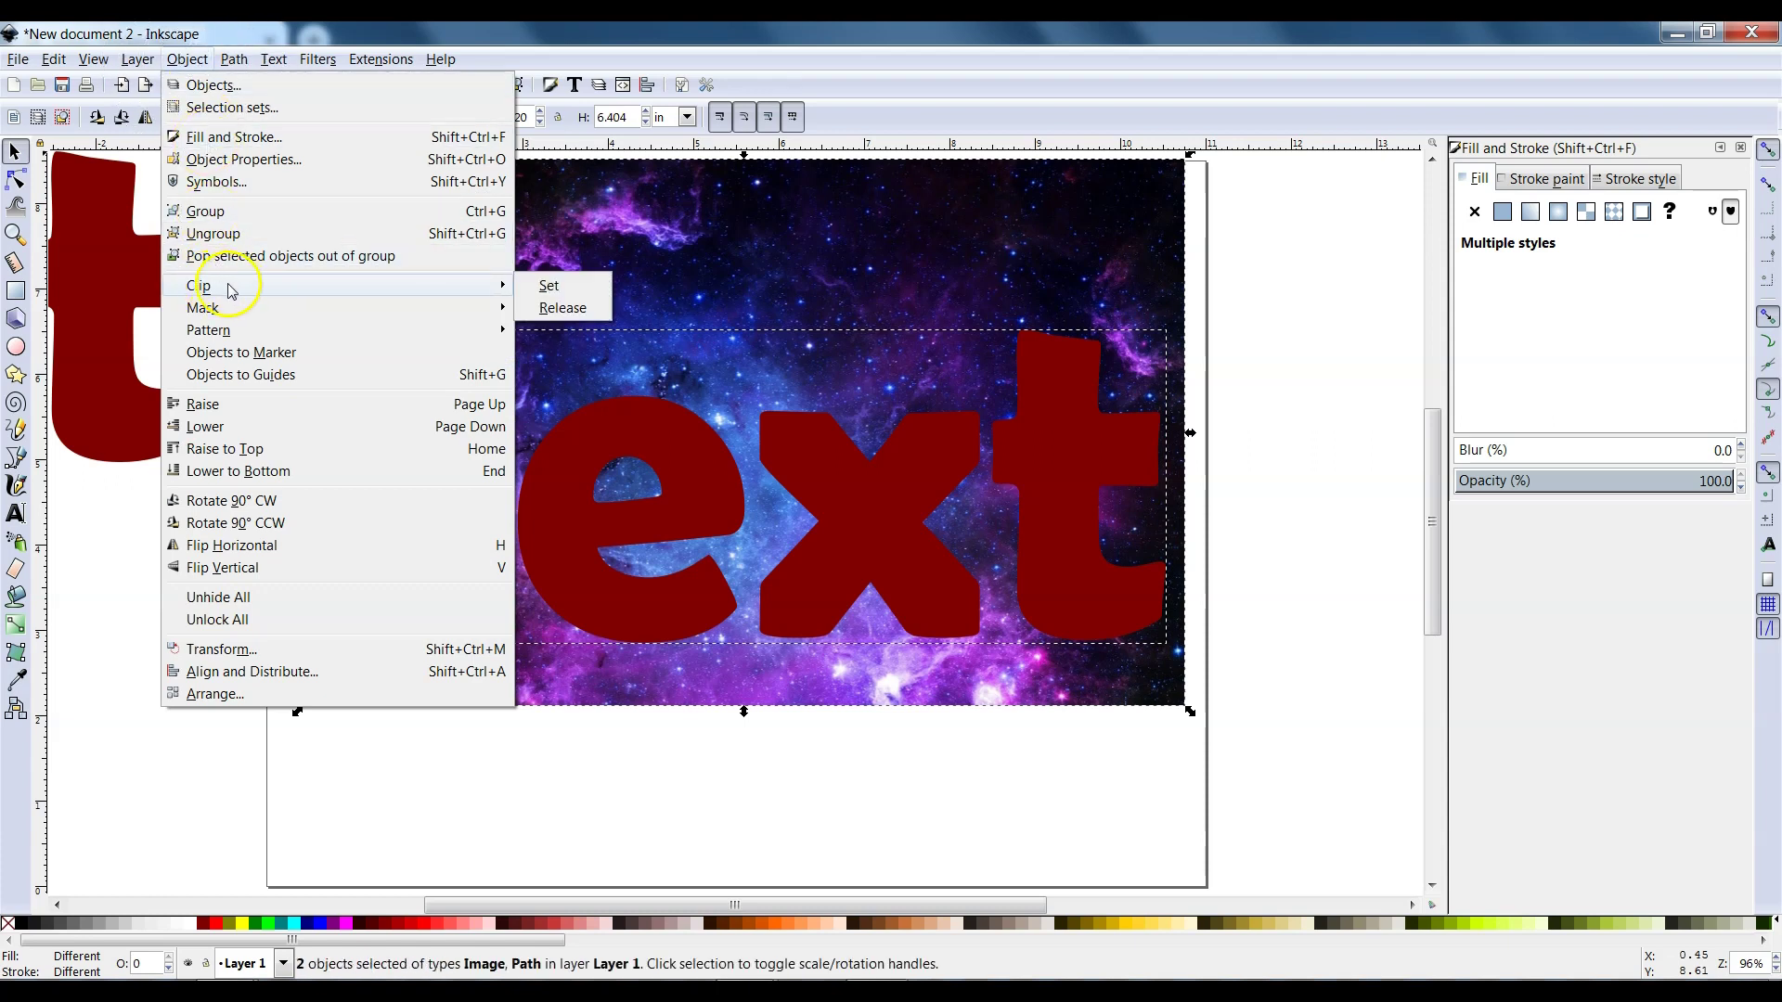
{"action": "left_click", "coordinate": [557, 291]}
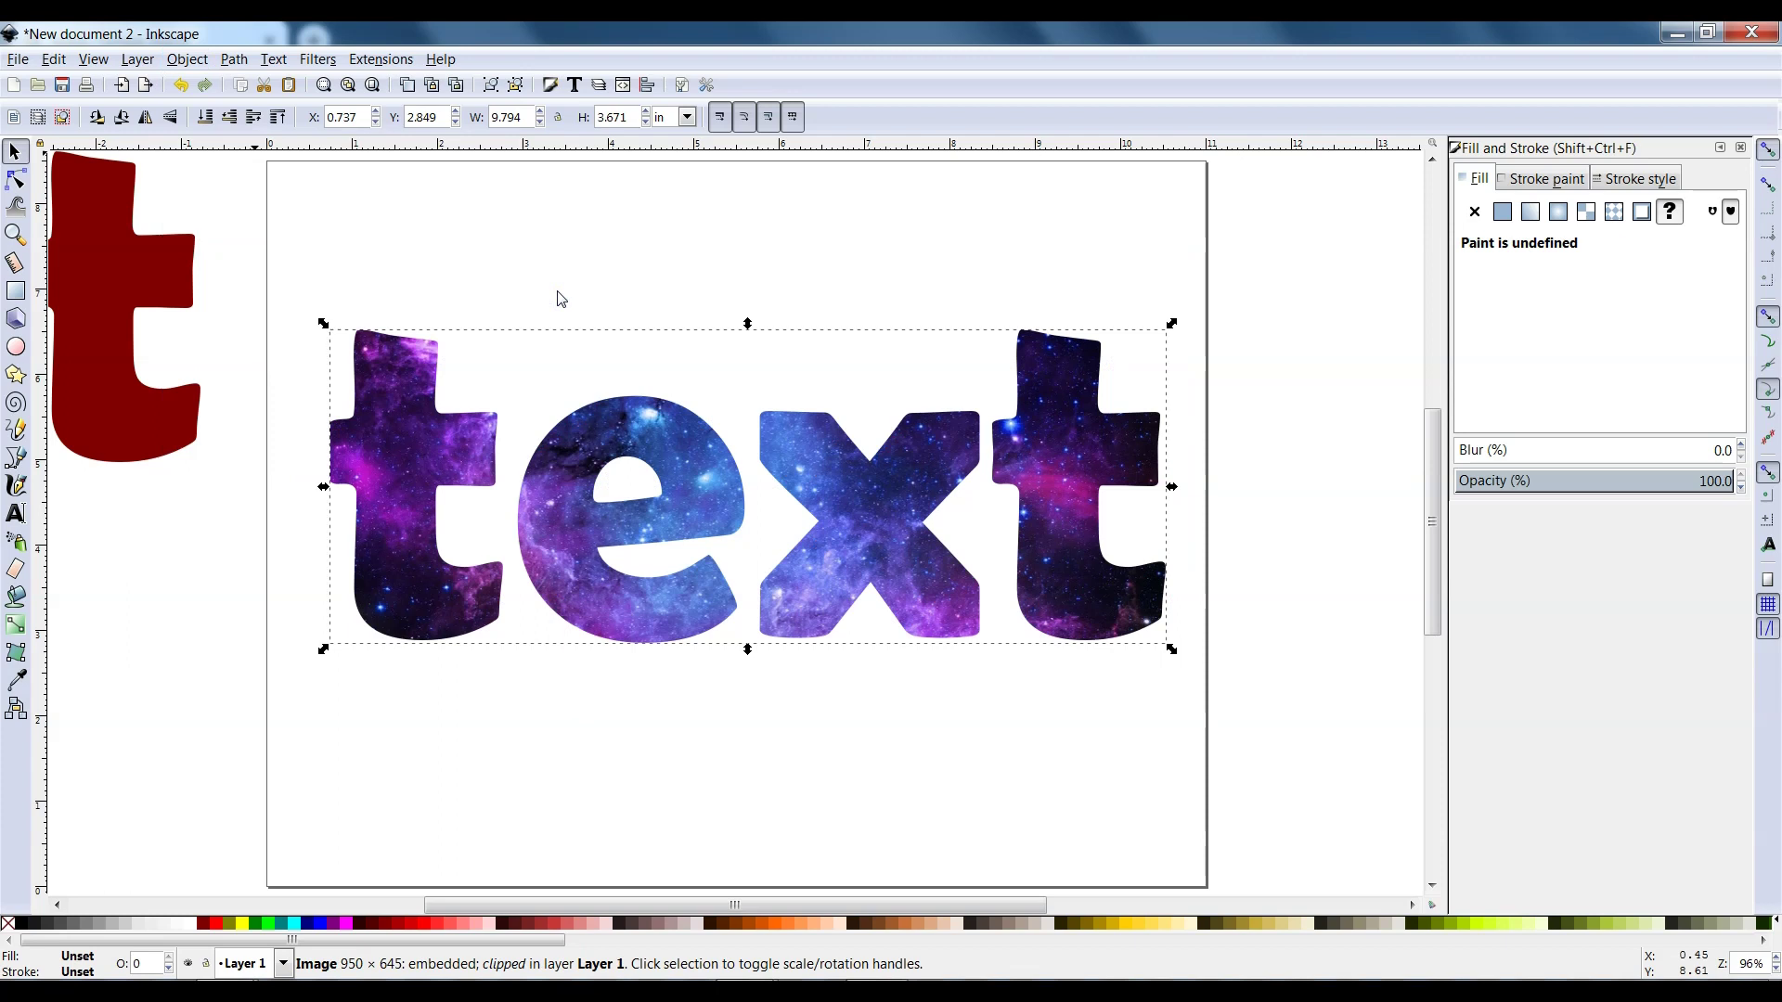
Step: Move the nebula-filled word slightly up and to the left, to about X 0.618, Y 3.023 in, and deselect it
{"action": "mouse_move", "coordinate": [660, 506]}
{"action": "left_mouse_down"}
{"action": "mouse_move", "coordinate": [655, 478]}
{"action": "mouse_move", "coordinate": [650, 492]}
{"action": "left_mouse_up"}
{"action": "left_click", "coordinate": [717, 254]}
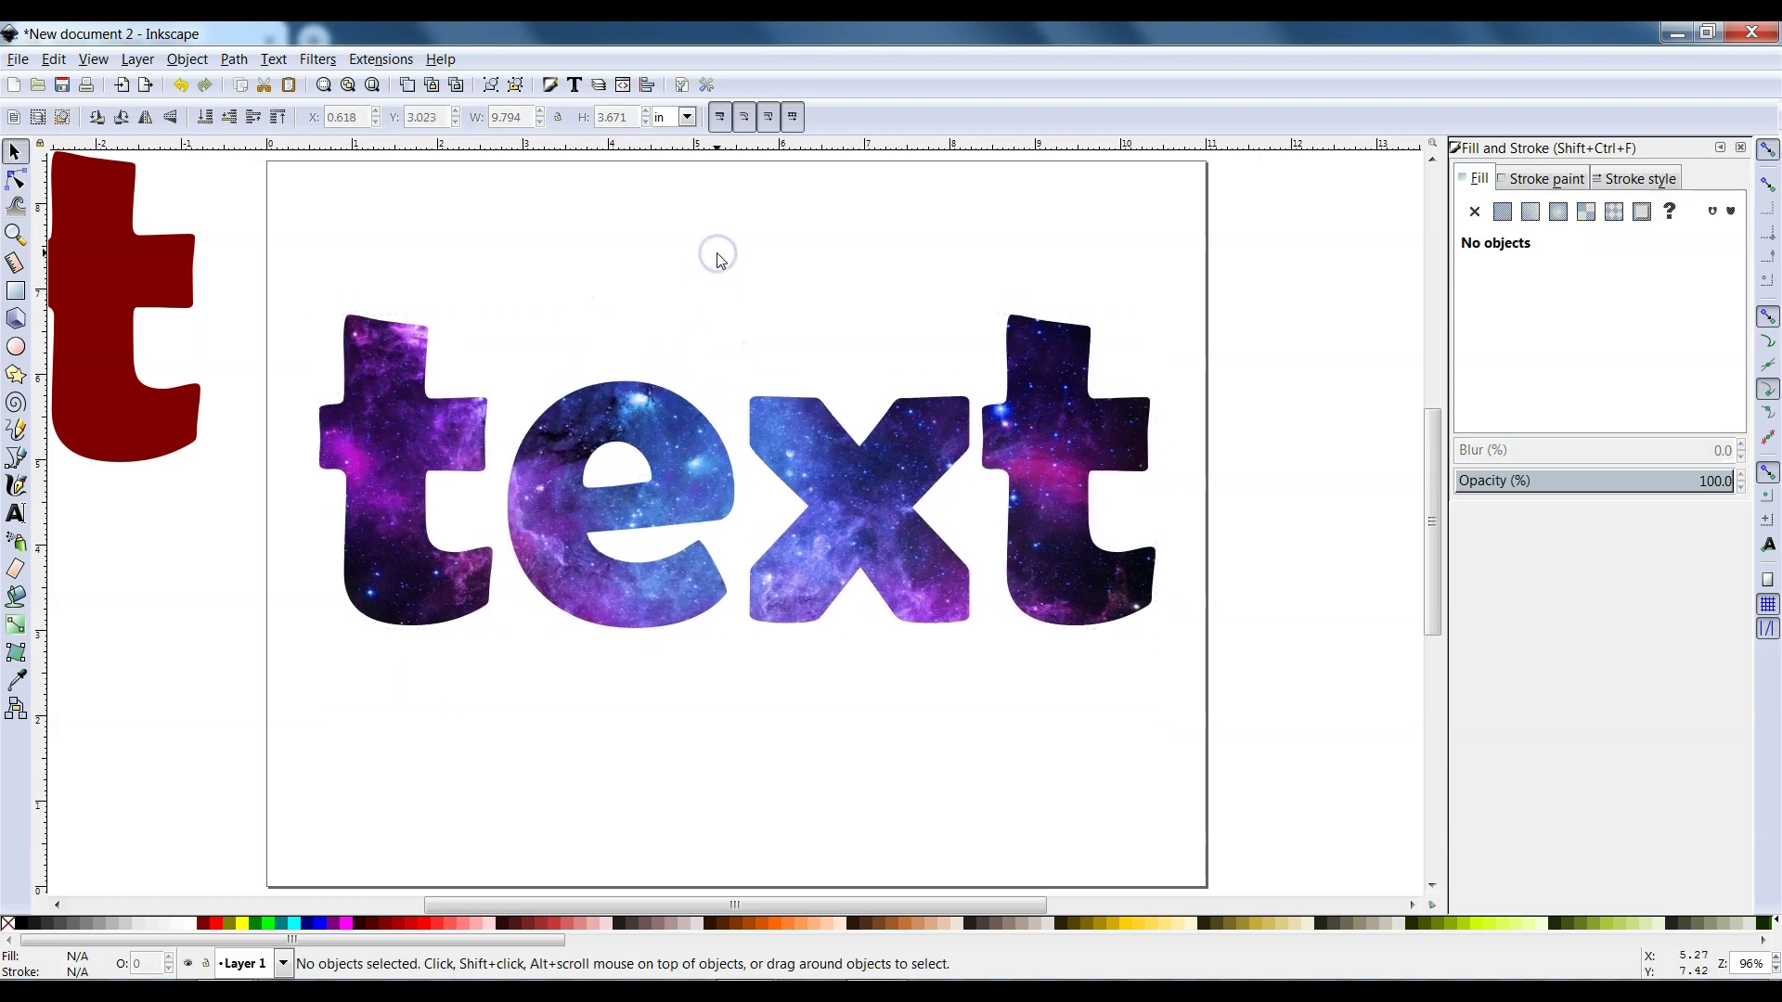
{"action": "left_click", "coordinate": [1042, 360]}
{"action": "left_click", "coordinate": [1041, 288]}
{"action": "left_click", "coordinate": [1060, 369]}
{"action": "left_click", "coordinate": [1033, 258]}
{"action": "left_click", "coordinate": [869, 583]}
Step: Bring the dark red copy of the word onto the page and place it behind the nebula-filled word, offset slightly down and left
{"action": "left_click_drag", "start_coordinate": [138, 406], "coordinate": [652, 430]}
{"action": "left_click", "coordinate": [205, 116]}
{"action": "left_click_drag", "start_coordinate": [249, 413], "coordinate": [352, 511]}
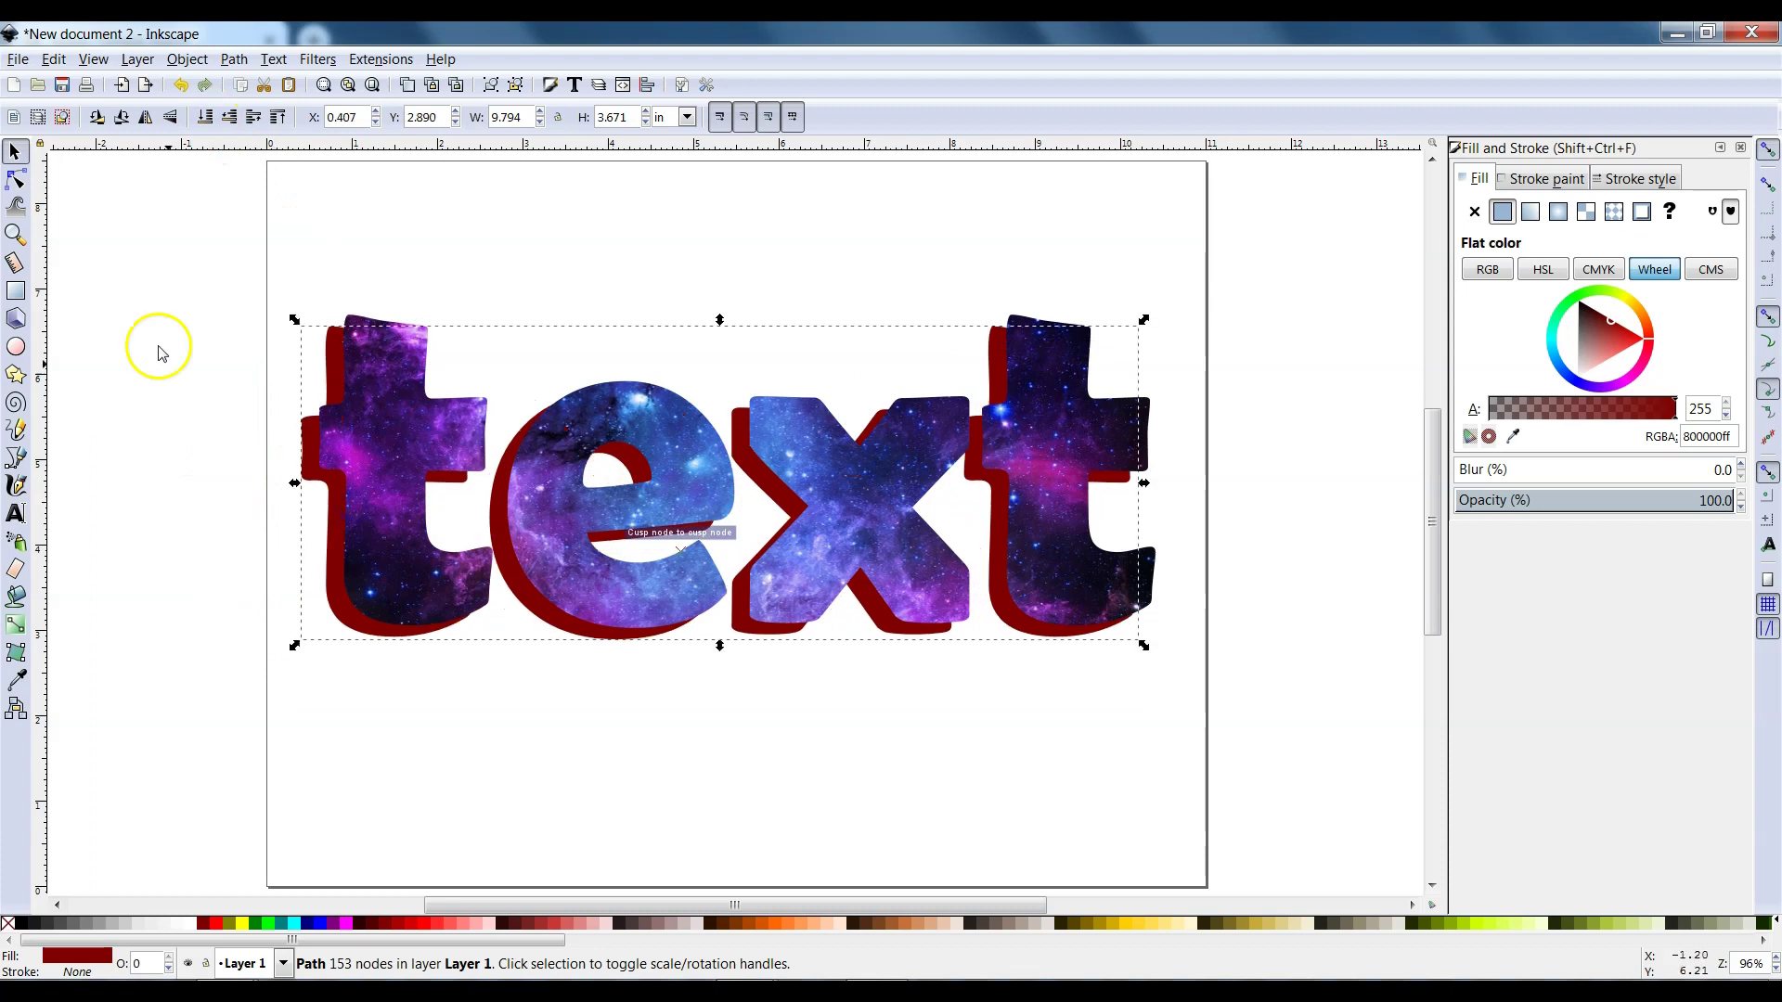
Step: Turn the red copy into a shadow with 3% blur and a dark grey fill of 3f3f3fff, and deselect it
{"action": "left_click", "coordinate": [1740, 466]}
{"action": "left_click", "coordinate": [1740, 466]}
{"action": "left_click", "coordinate": [1741, 466]}
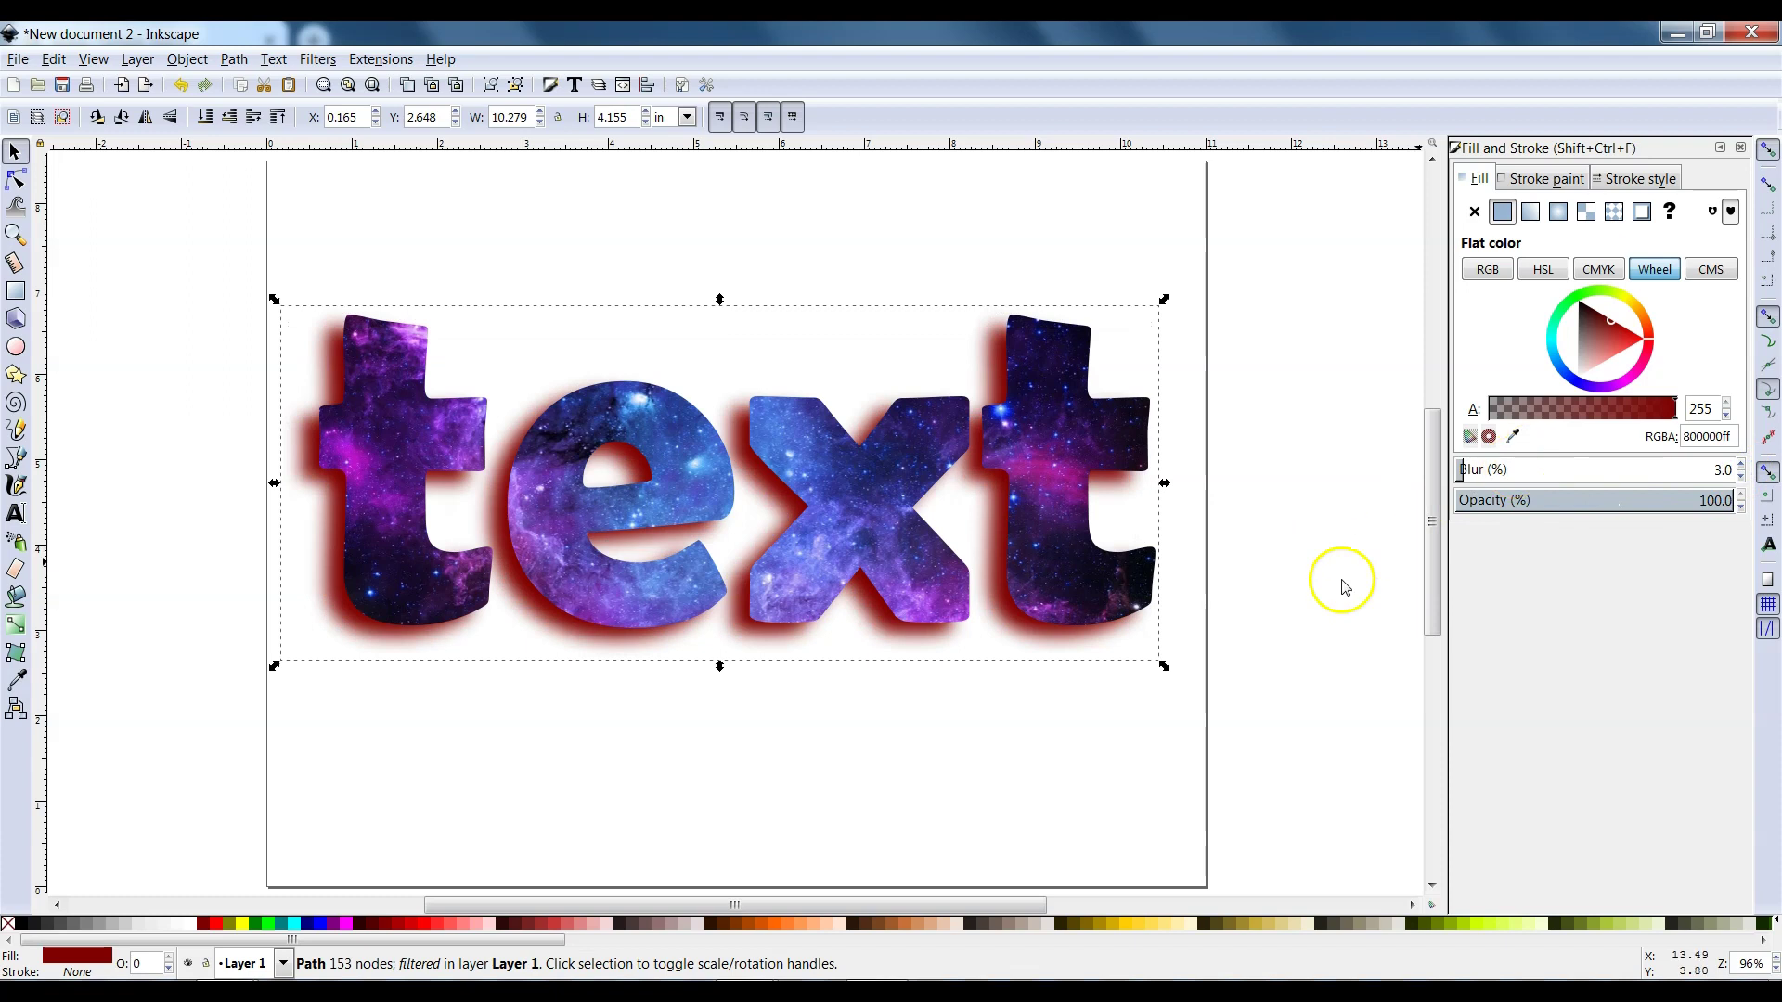
{"action": "left_click", "coordinate": [1565, 319]}
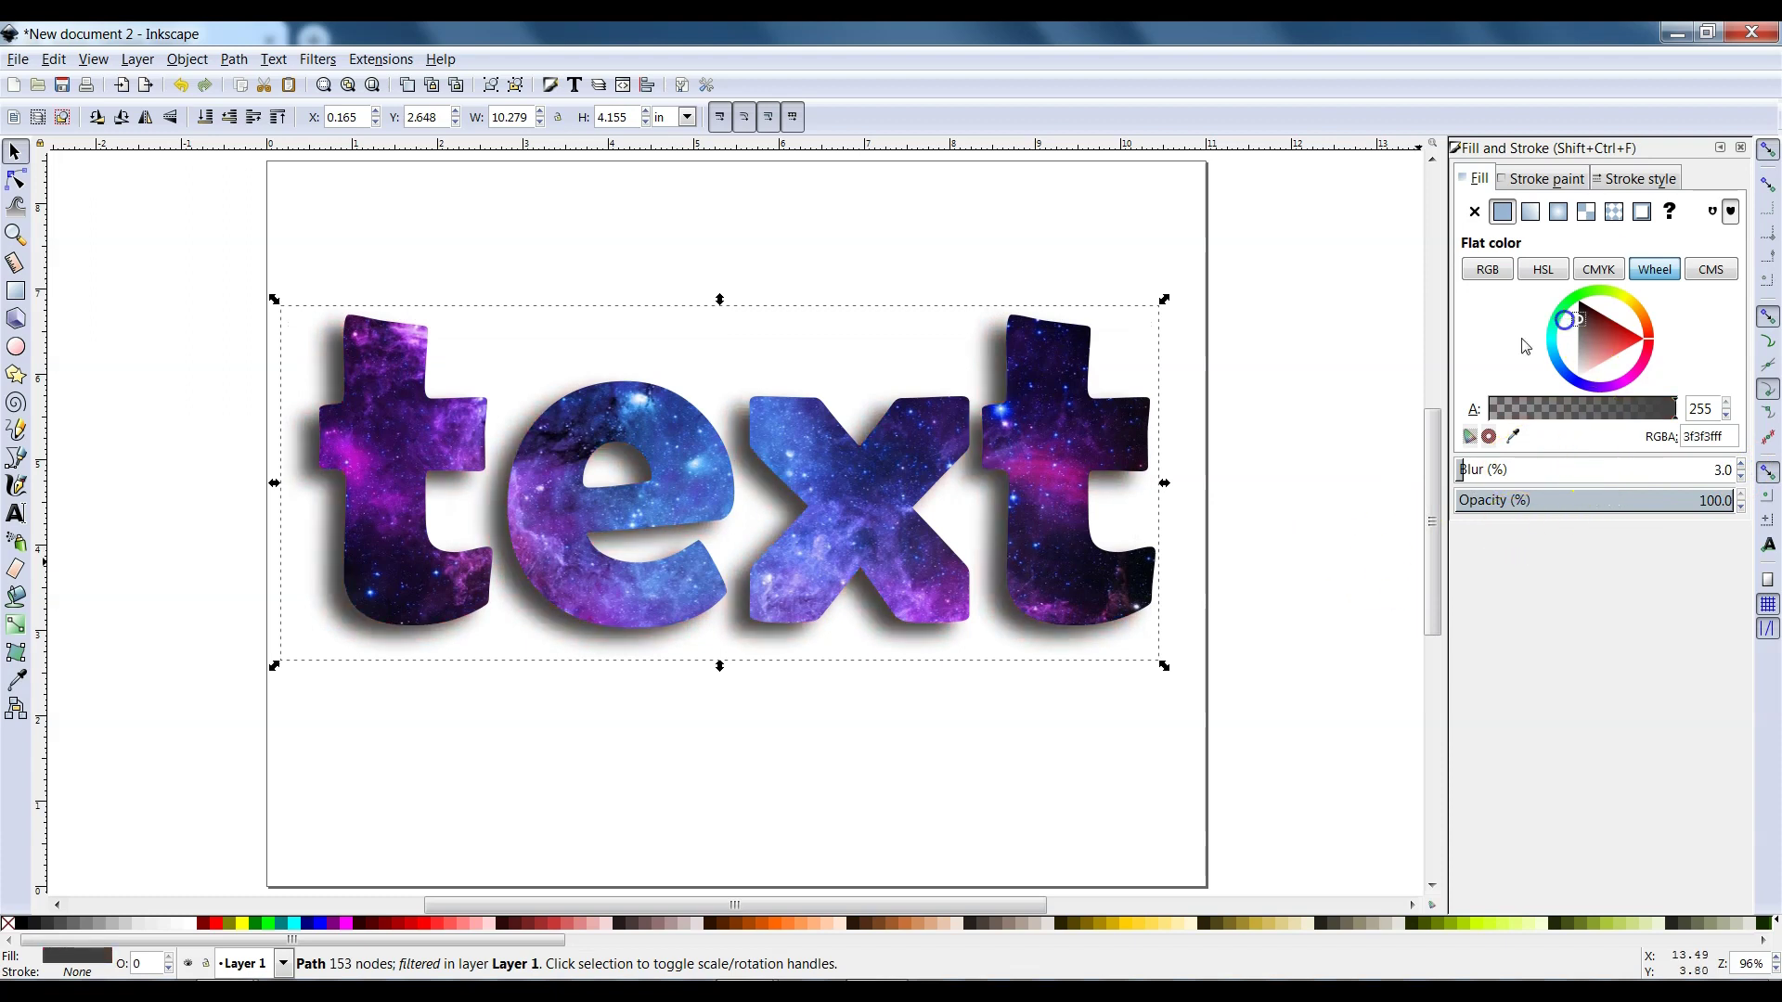
{"action": "left_click", "coordinate": [1244, 410]}
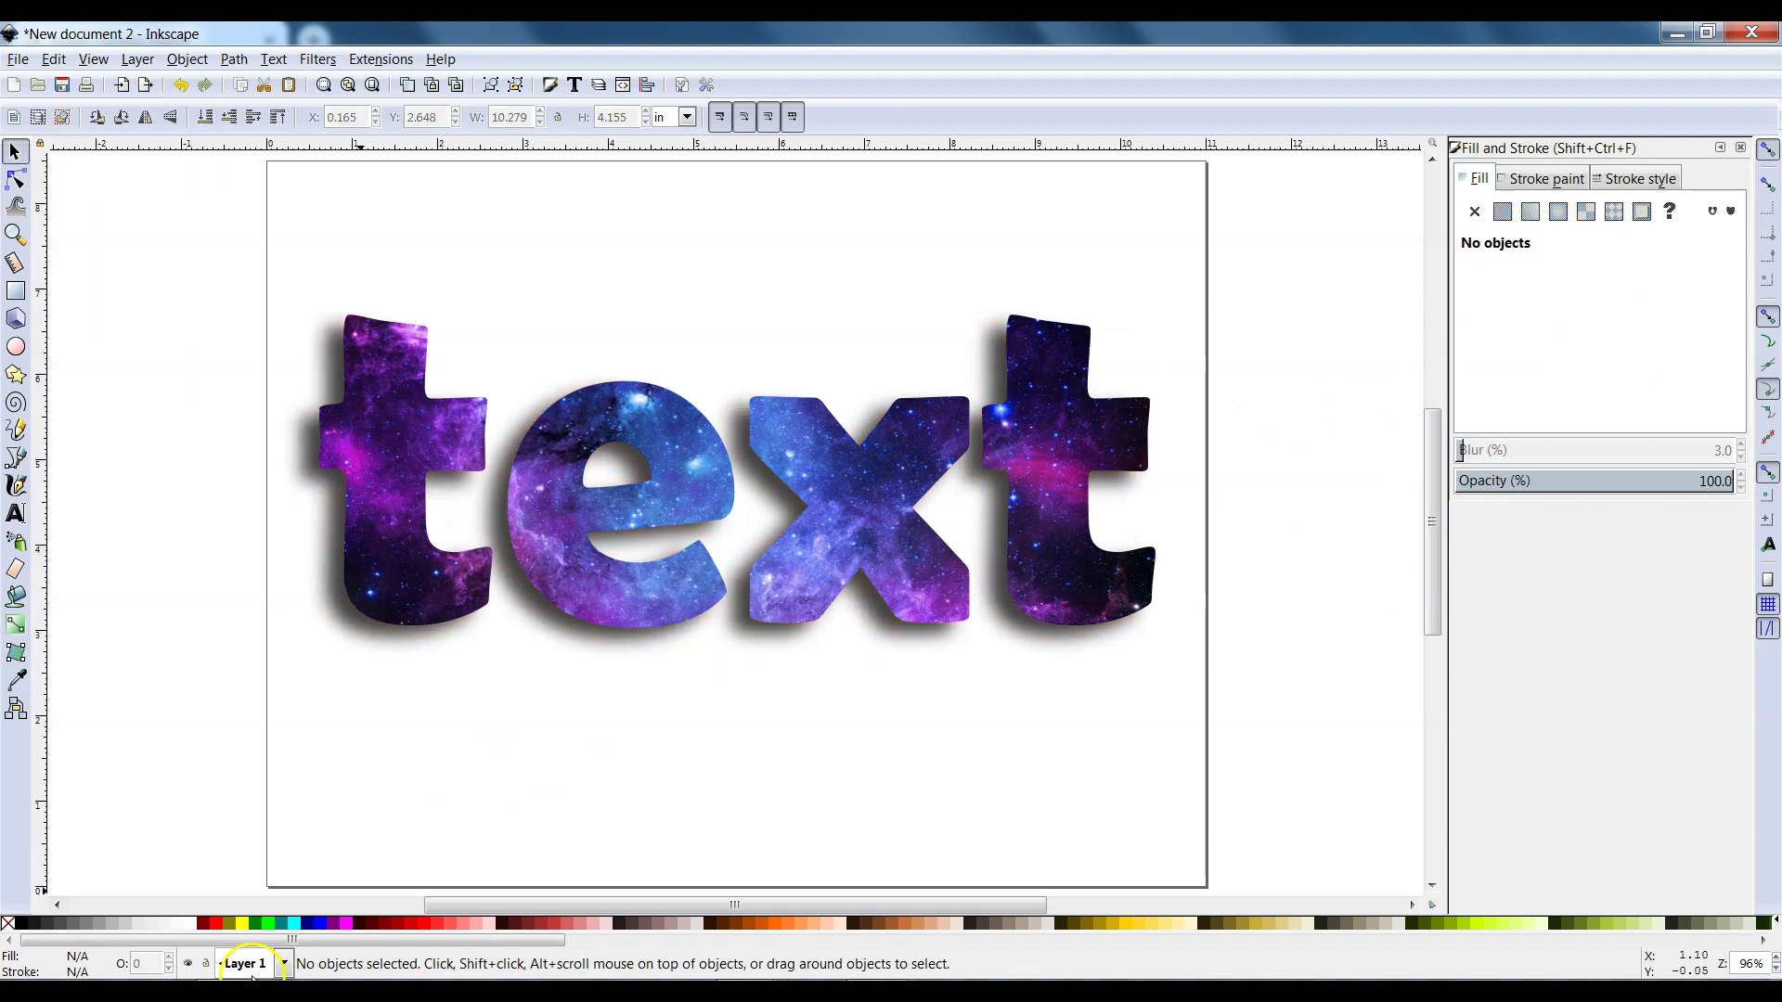
Step: Switch to New document 1 and slightly reposition its image-filled example words, including the flame-filled and cube-patterned ones, leaving nothing selected
{"action": "mouse_move", "coordinate": [269, 991]}
{"action": "left_click_drag", "start_coordinate": [793, 626], "coordinate": [729, 626]}
{"action": "left_click_drag", "start_coordinate": [811, 476], "coordinate": [746, 474]}
{"action": "left_click_drag", "start_coordinate": [716, 617], "coordinate": [696, 608]}
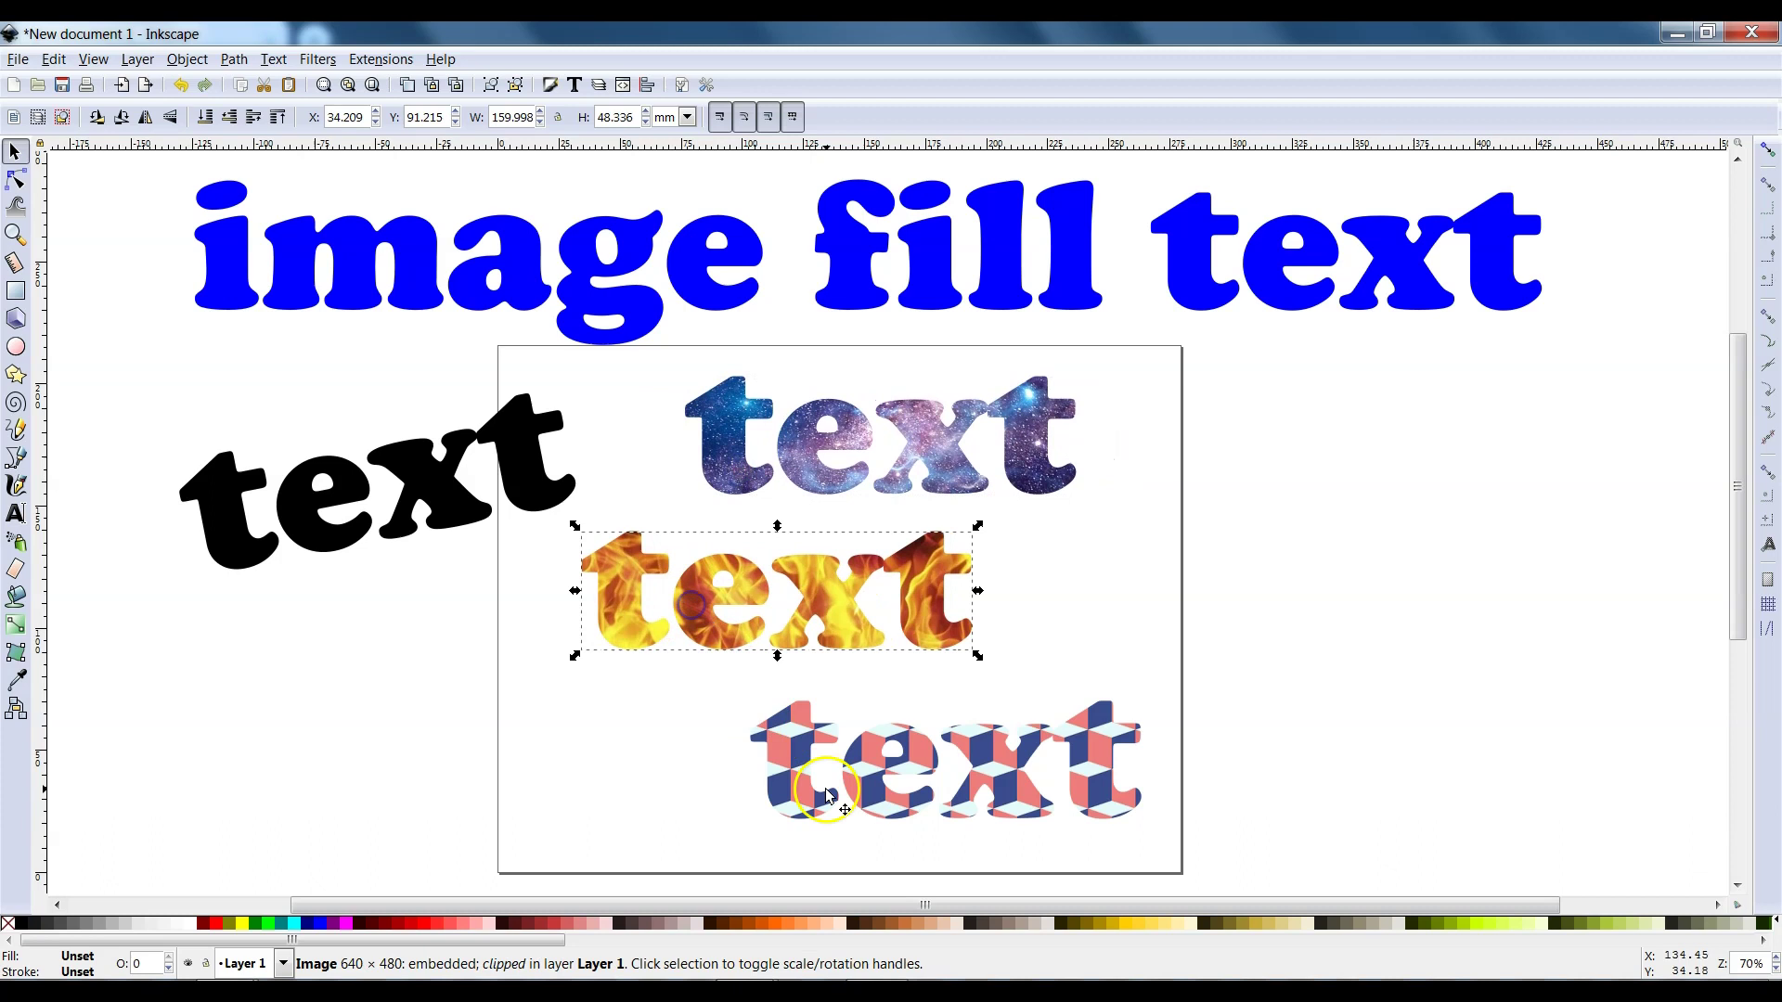
{"action": "left_click_drag", "start_coordinate": [826, 794], "coordinate": [794, 789]}
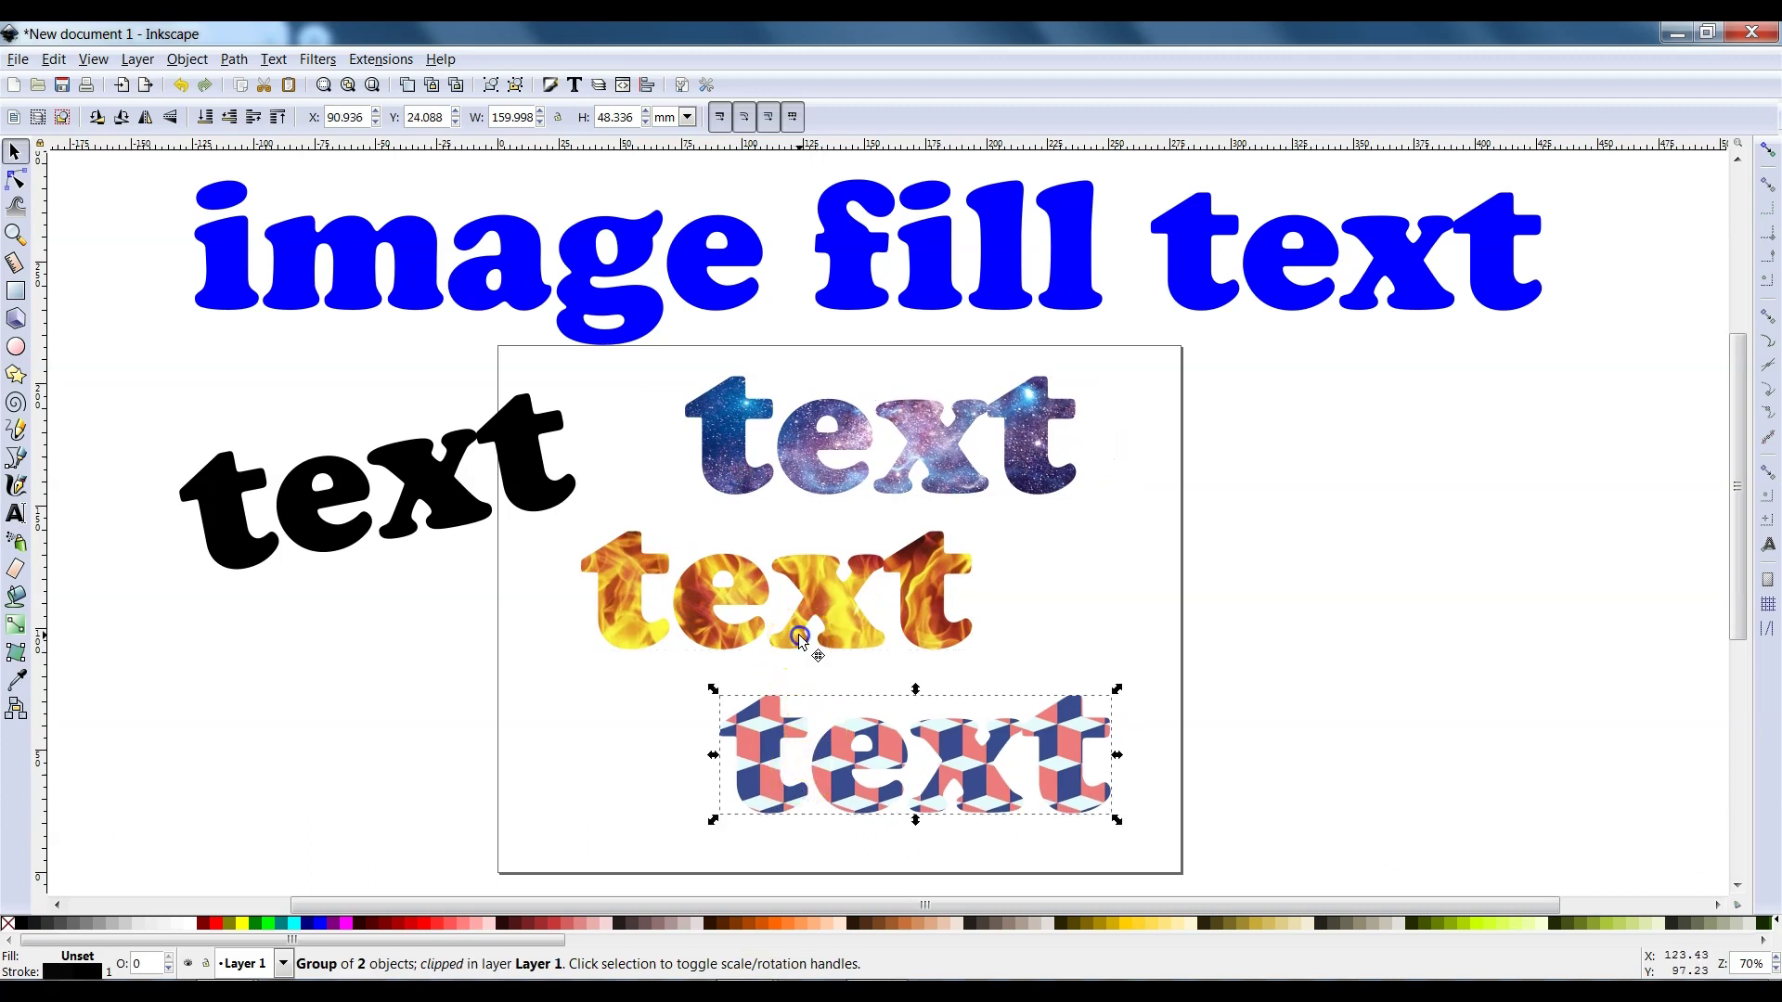
{"action": "left_click_drag", "start_coordinate": [799, 635], "coordinate": [793, 653]}
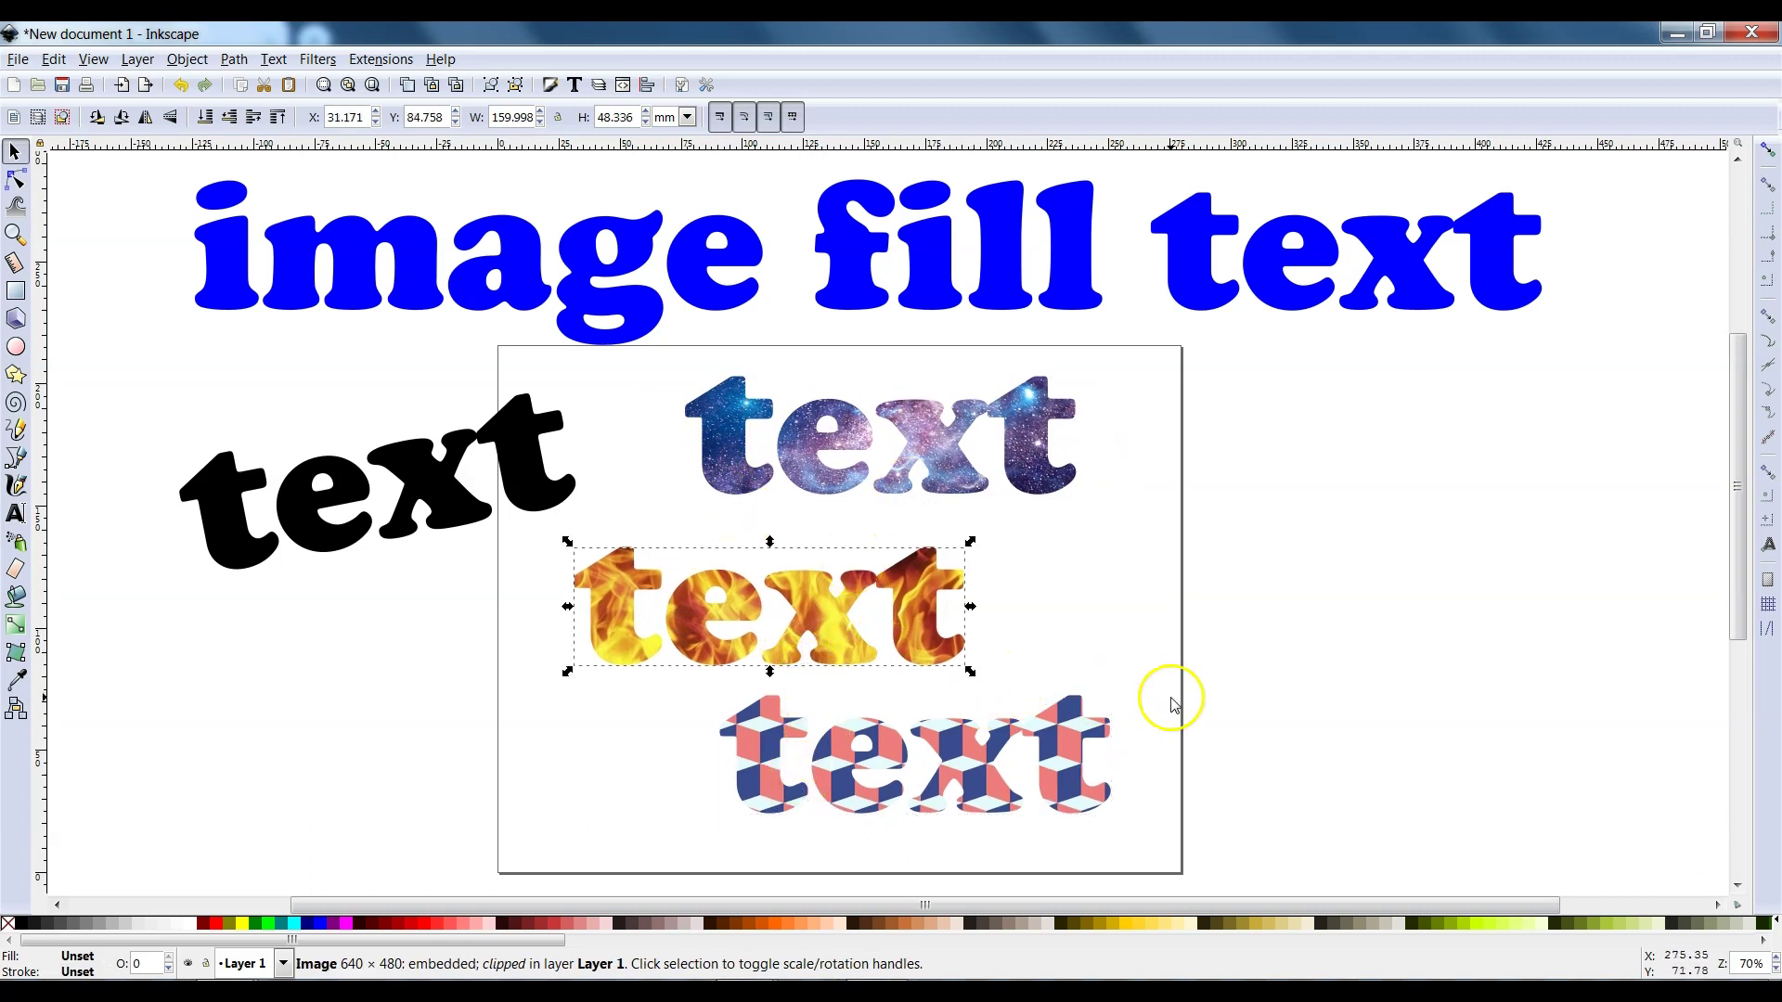
{"action": "left_click", "coordinate": [1156, 579]}
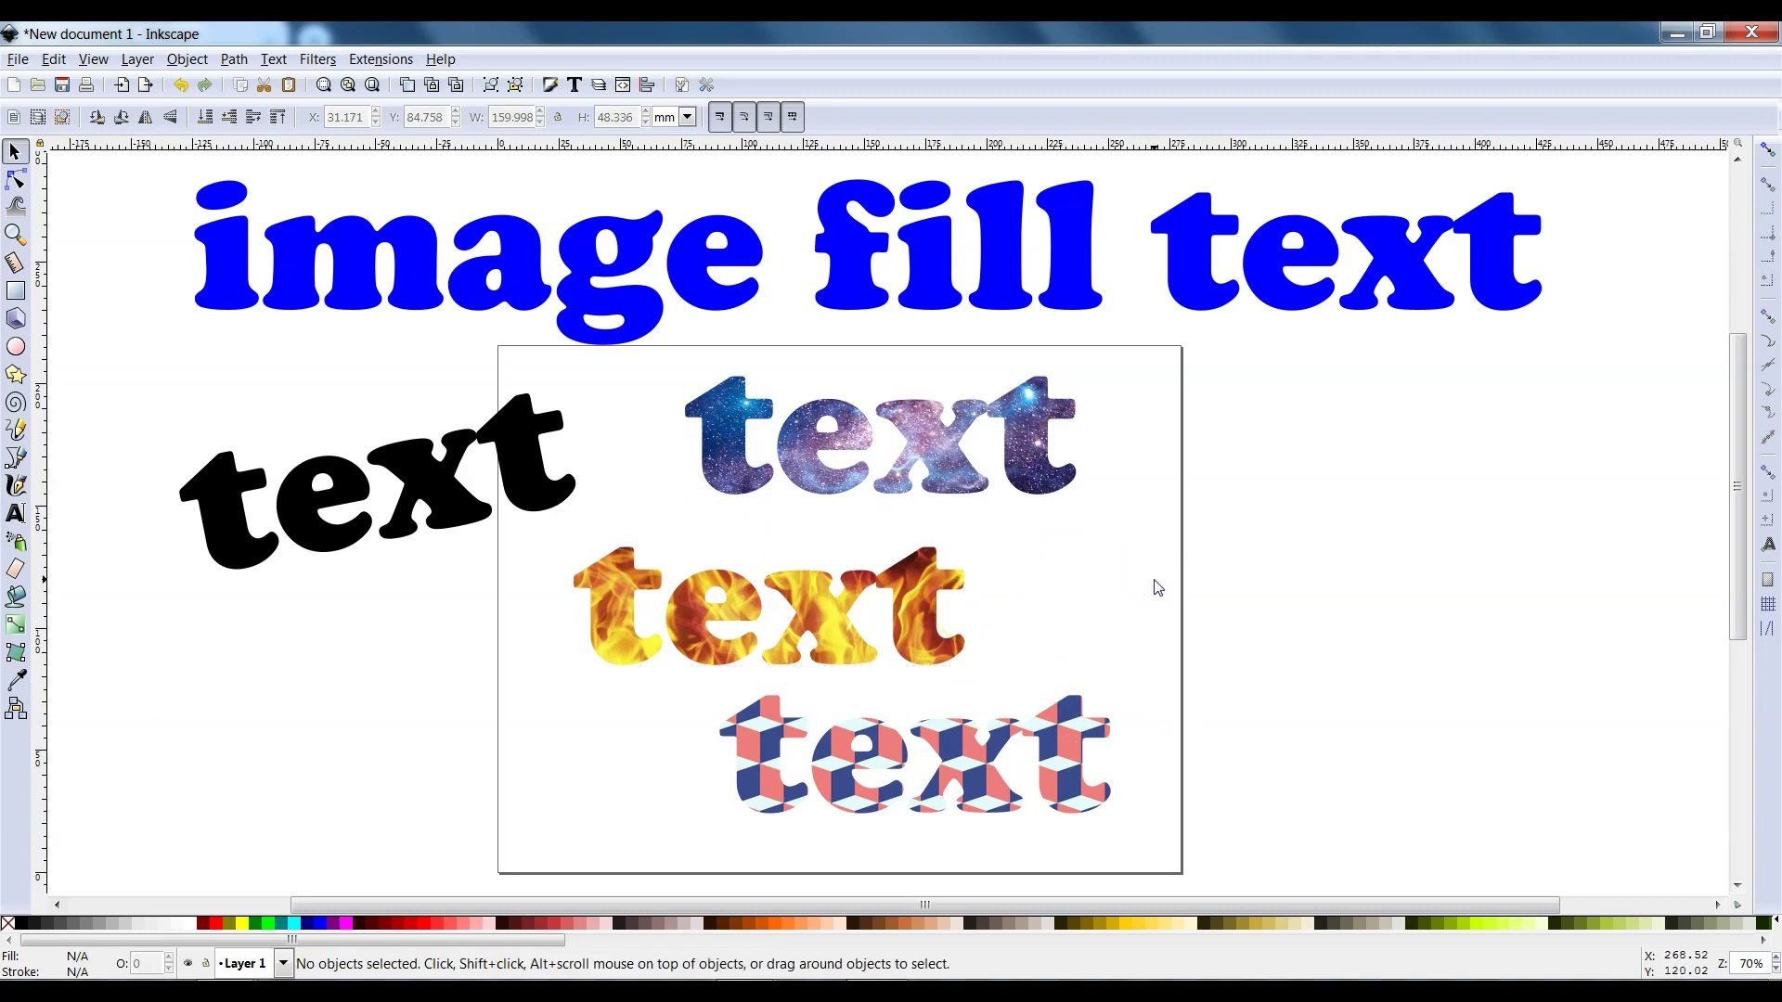
Step: Return to New document 2 and check the finished nebula-filled word with its shadow, leaving it deselected
{"action": "mouse_move", "coordinate": [283, 974]}
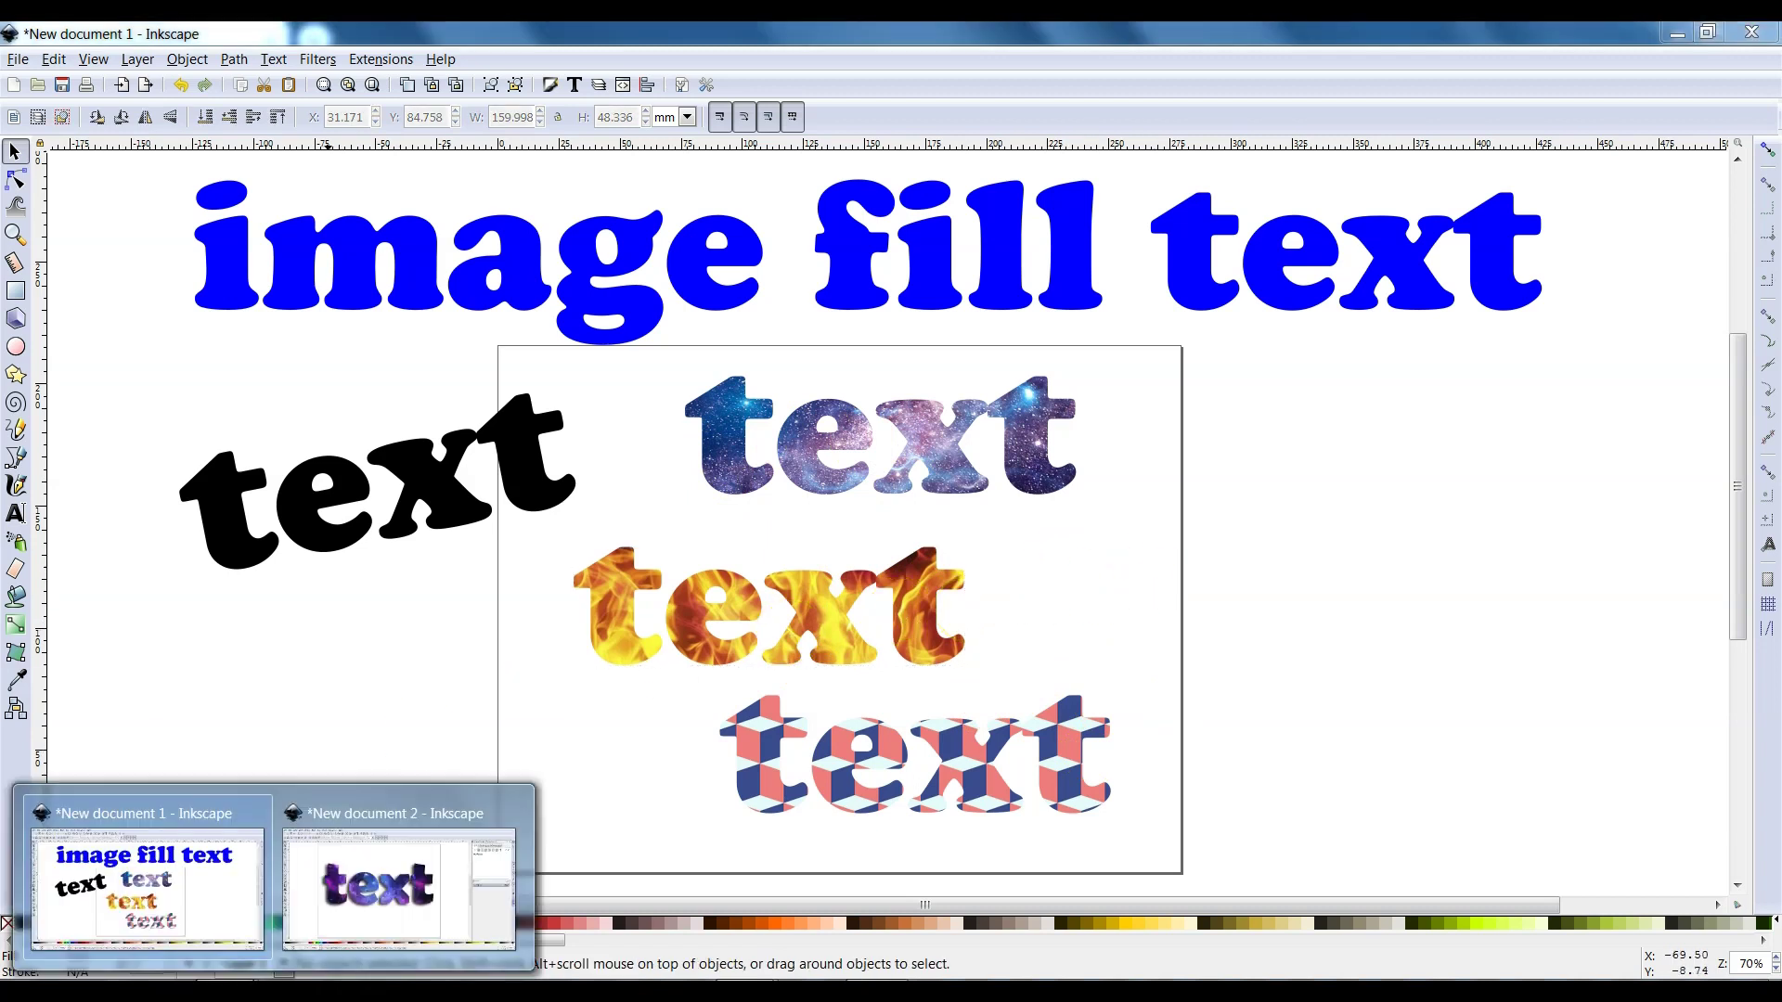
{"action": "left_click", "coordinate": [320, 882]}
{"action": "left_click", "coordinate": [833, 519]}
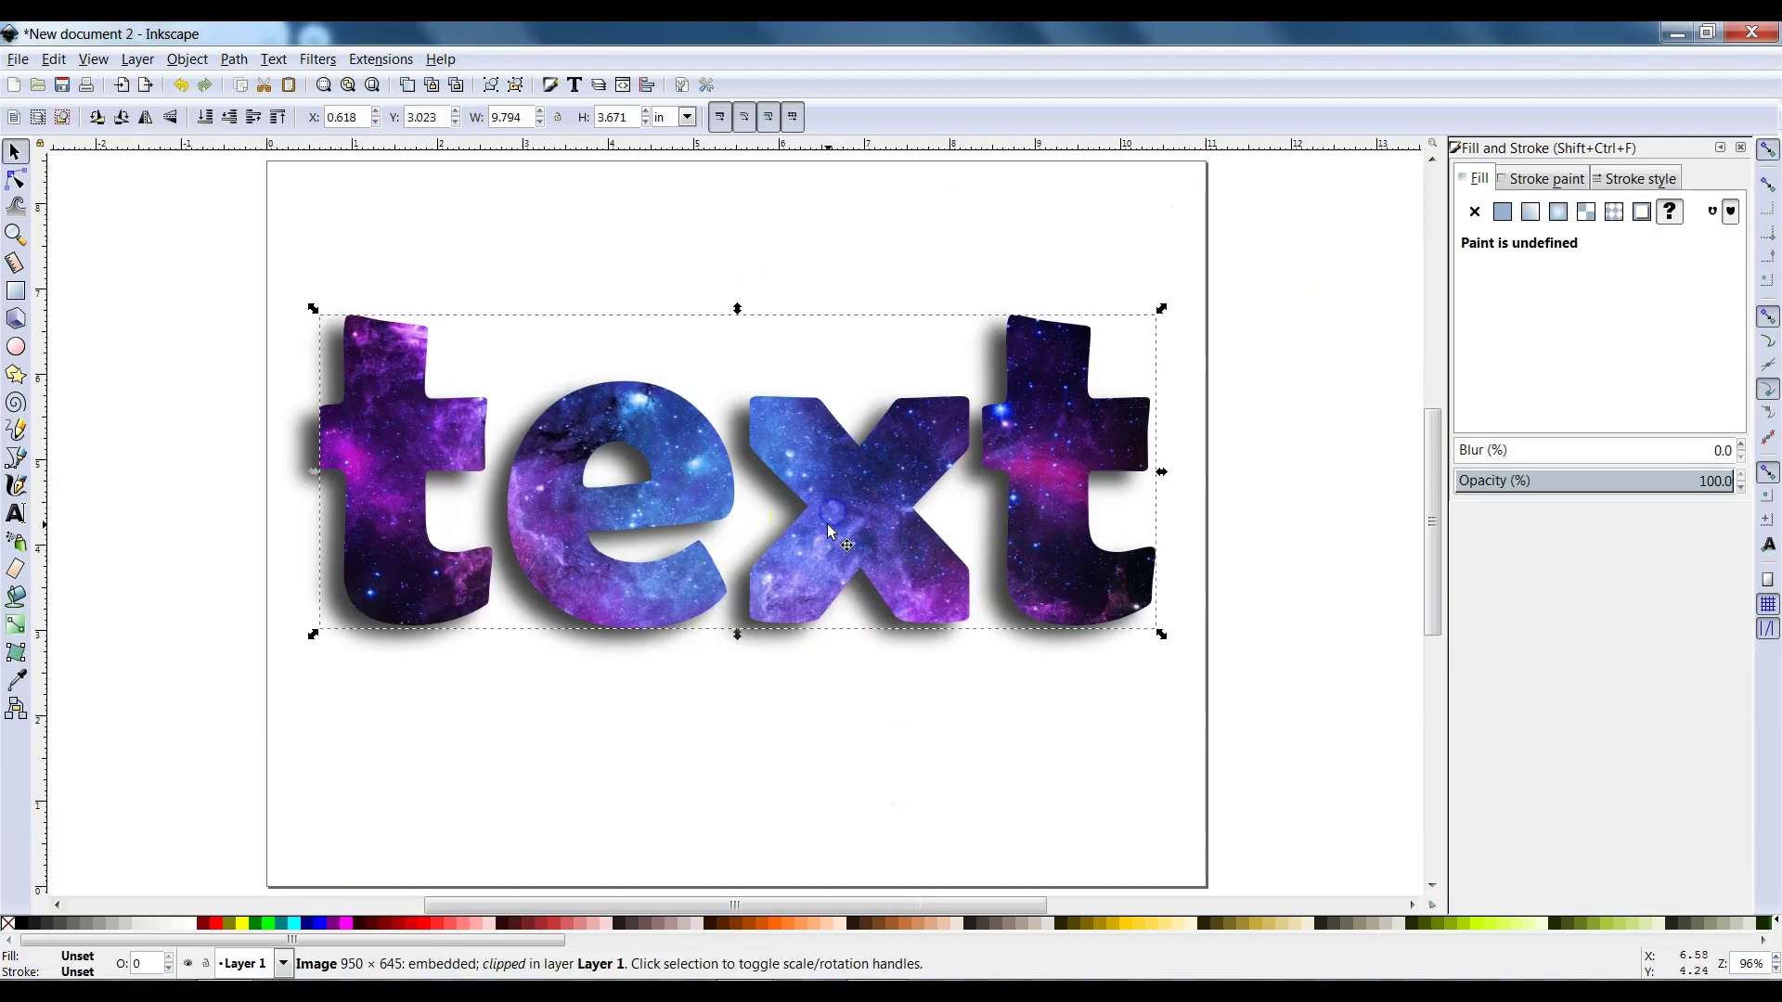
{"action": "left_click", "coordinate": [815, 707]}
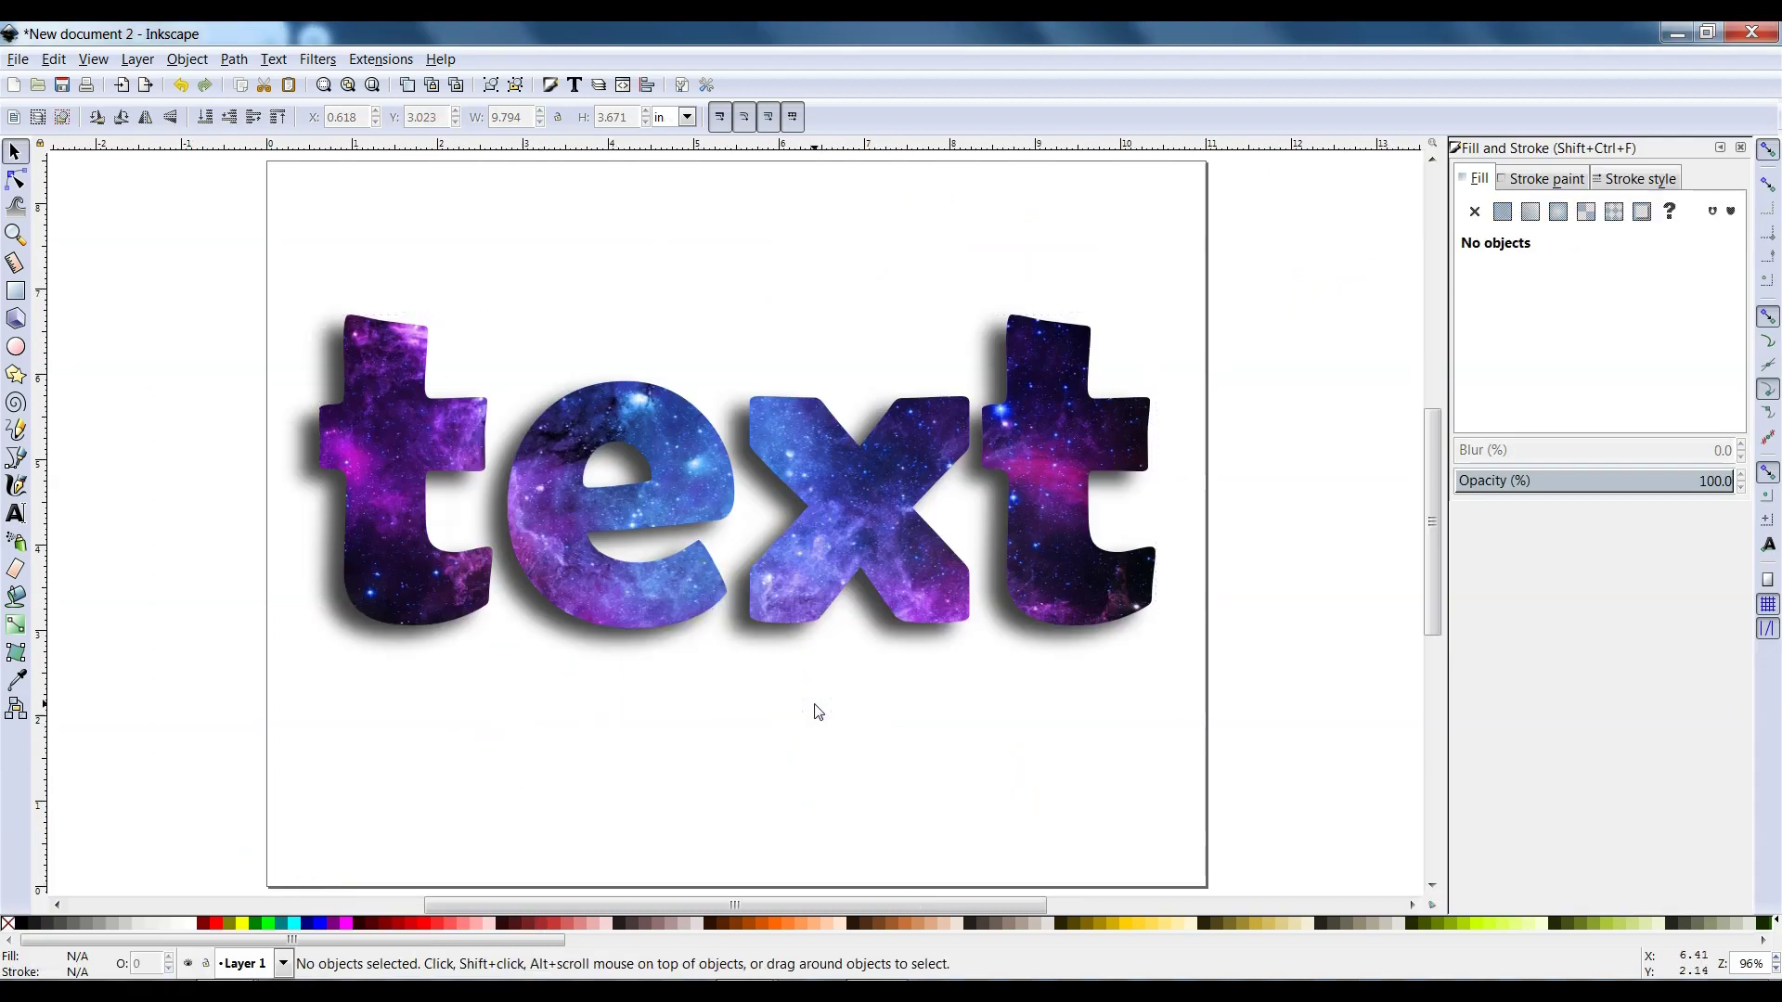